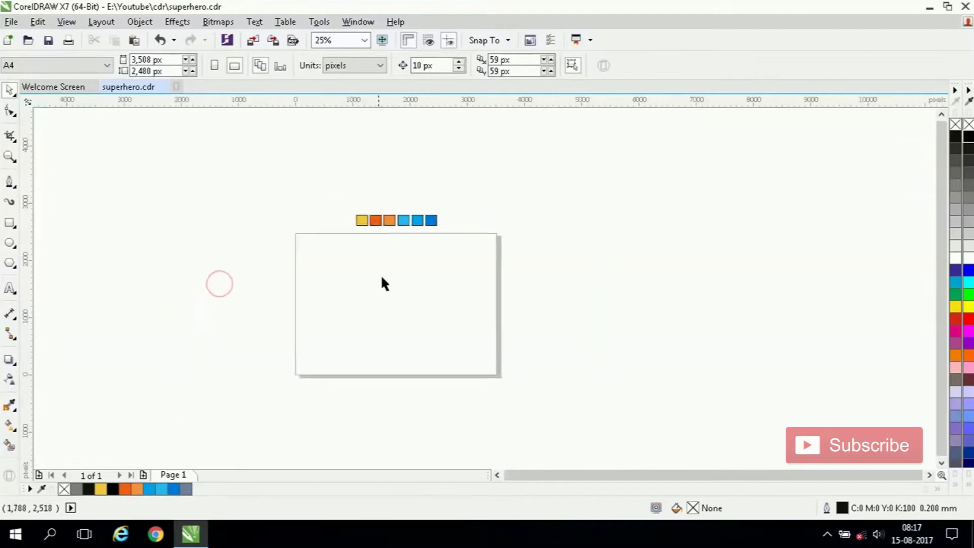
Step: Draw a rectangle about 2,006 by 1,050 px inside the page, below the colour swatches
click(9, 222)
drag(292, 247, 522, 366)
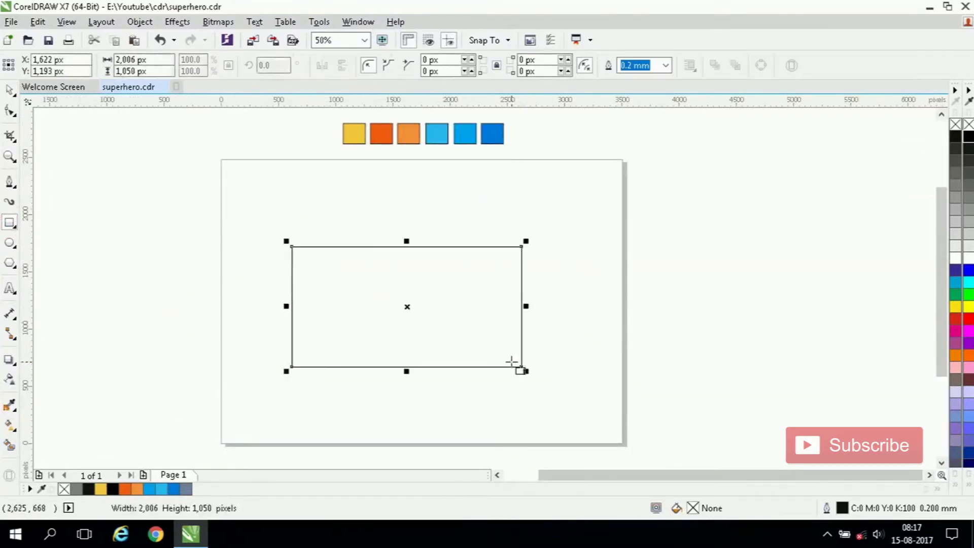
key(space)
click(233, 108)
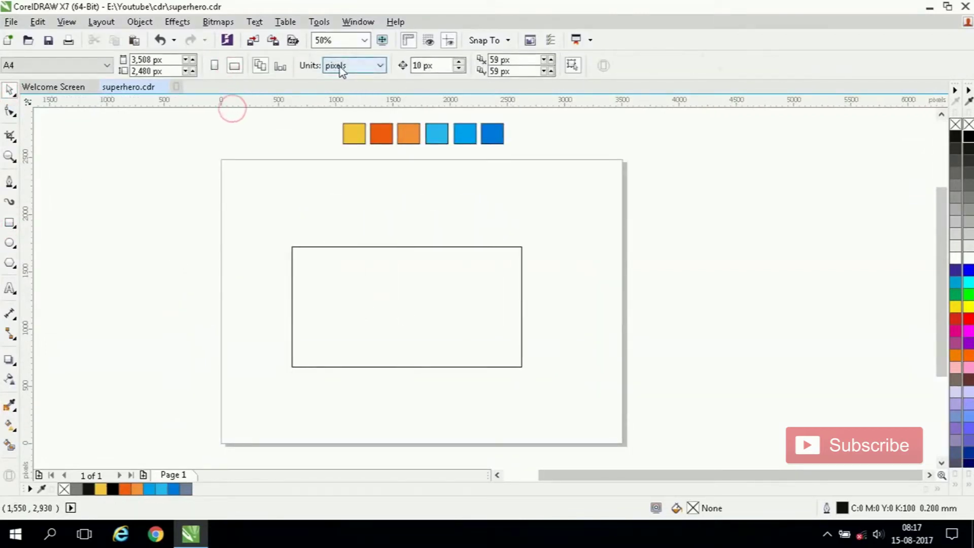
Step: Keep the document units in pixels and resize the rectangle to 1280 by 720 px
click(359, 65)
click(346, 136)
click(358, 260)
click(142, 60)
text(1280)
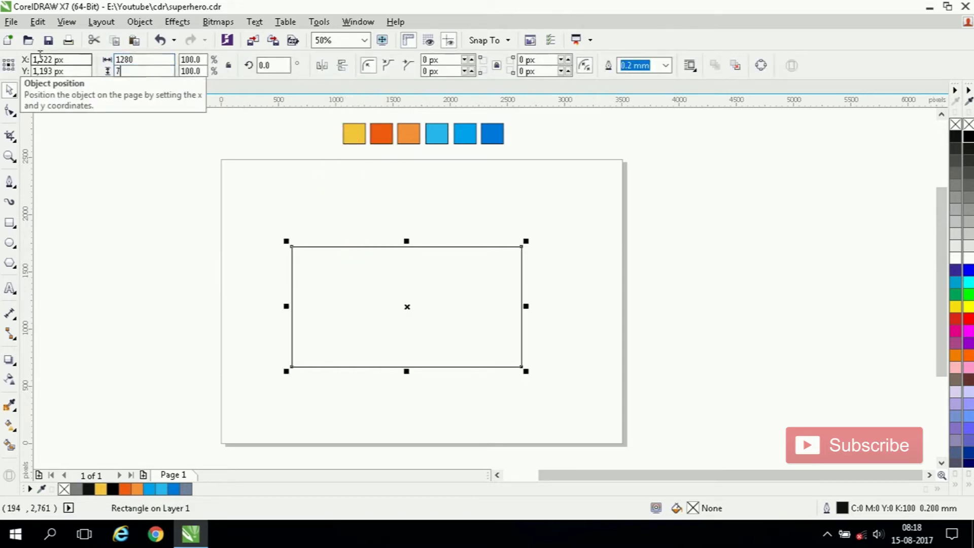
key(Return)
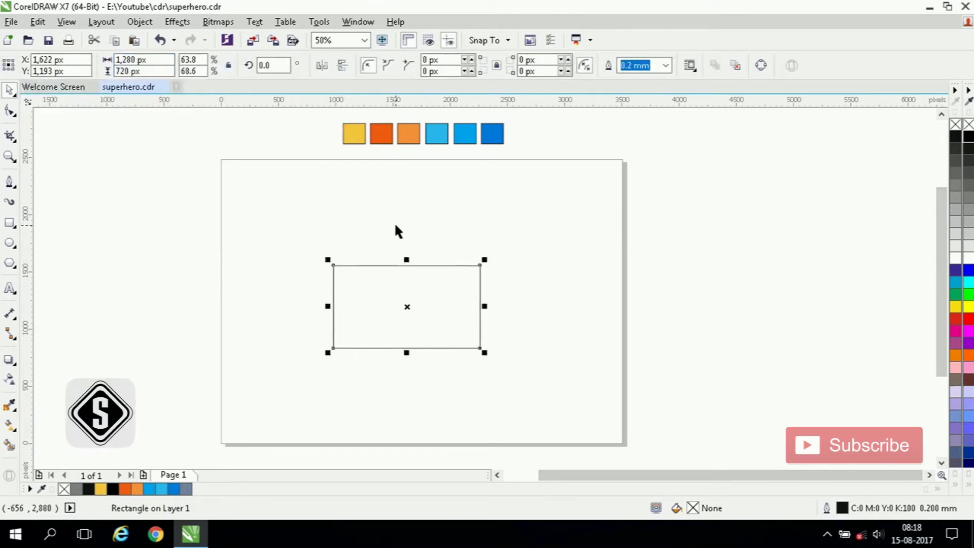
click(283, 190)
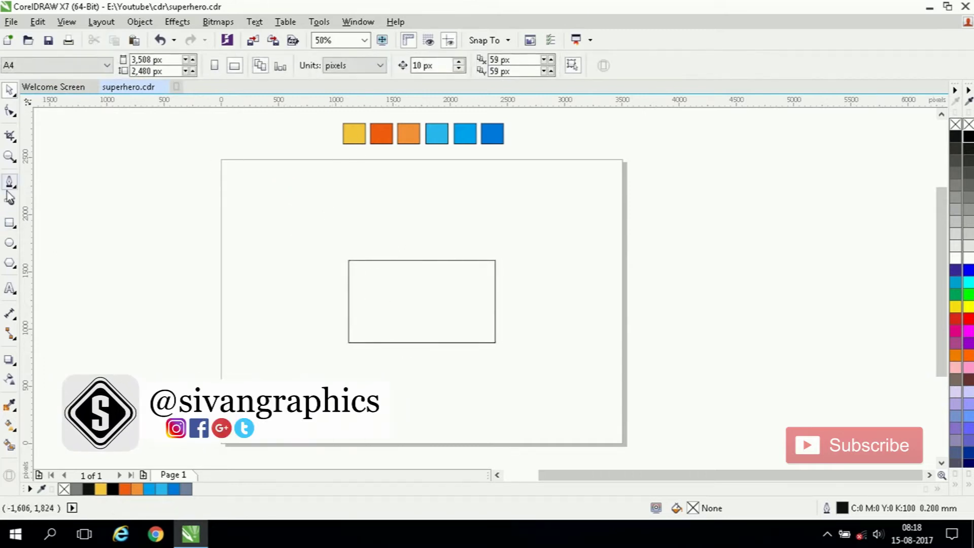
Step: Draw an open curve about 522 by 490 px with the Pen tool, from the rectangle's upper-left outside to just inside its left edge
key(z)
drag(323, 222, 537, 376)
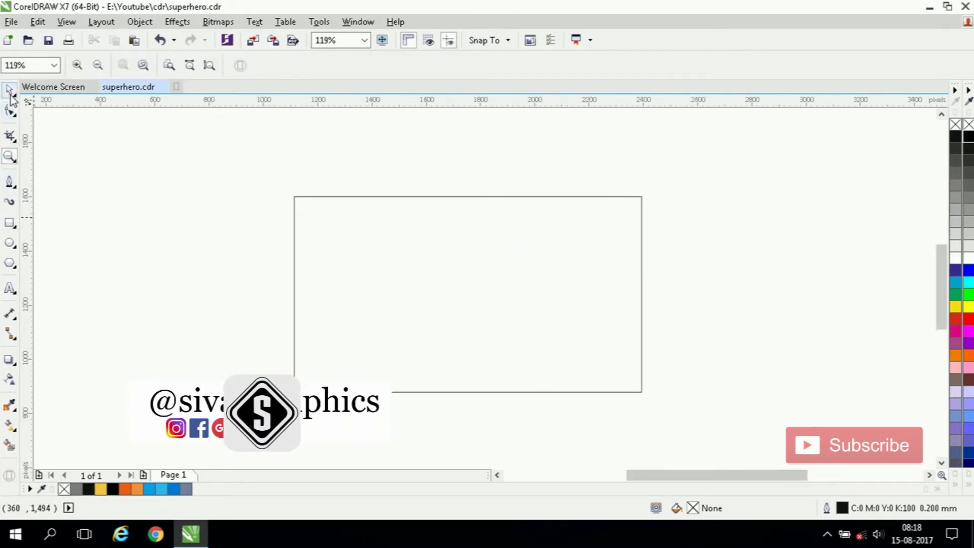
click(9, 181)
click(172, 136)
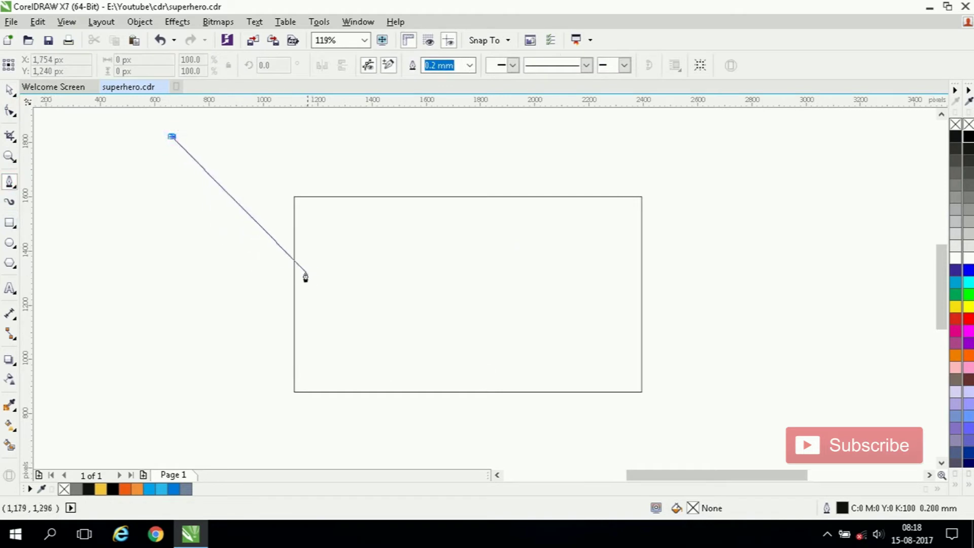
drag(313, 270, 425, 307)
click(10, 95)
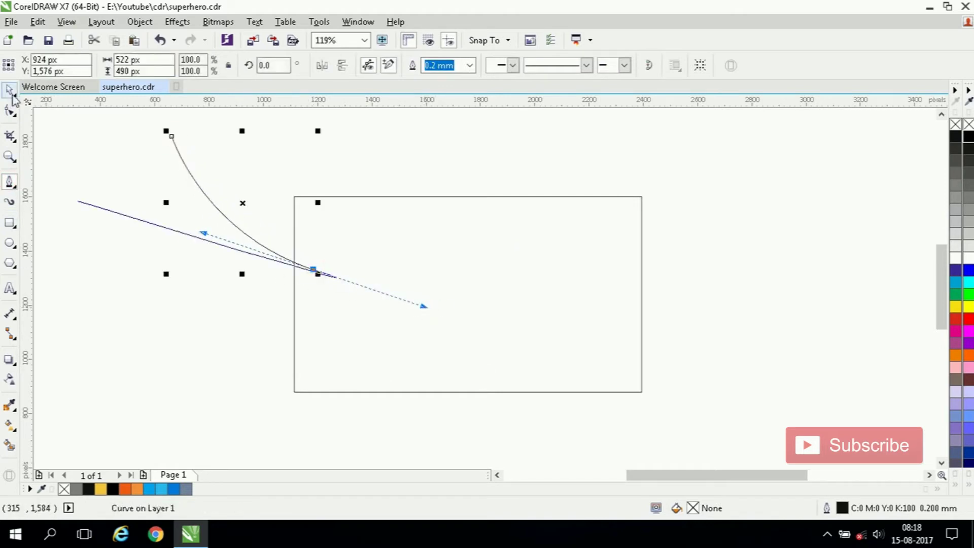
Step: Move the curve into the empty area to the right of the rectangle
drag(242, 202, 698, 192)
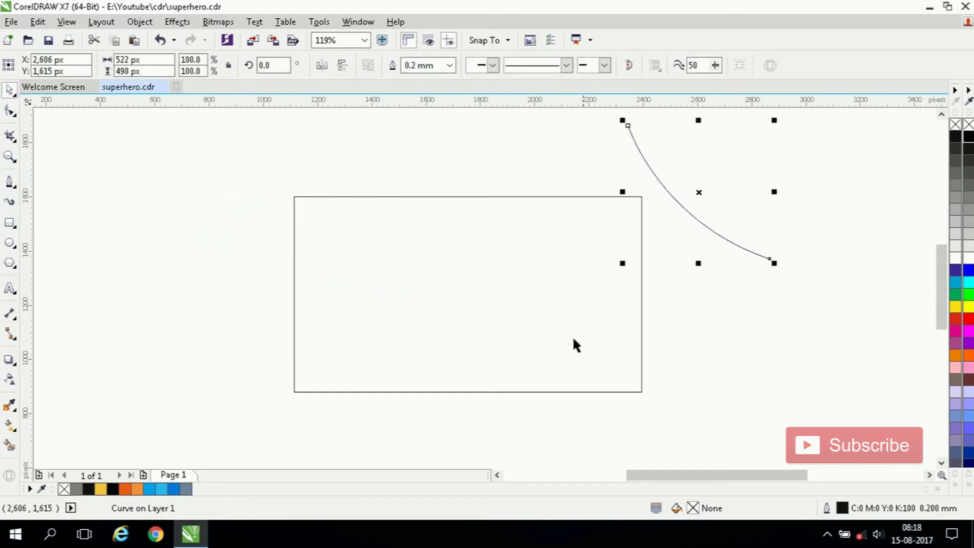
scroll(705, 228, down, 3)
scroll(448, 239, up, 3)
drag(448, 239, 556, 237)
Step: Put the curve's rotation centre on its lower end and open the Rotate transformation settings
click(556, 238)
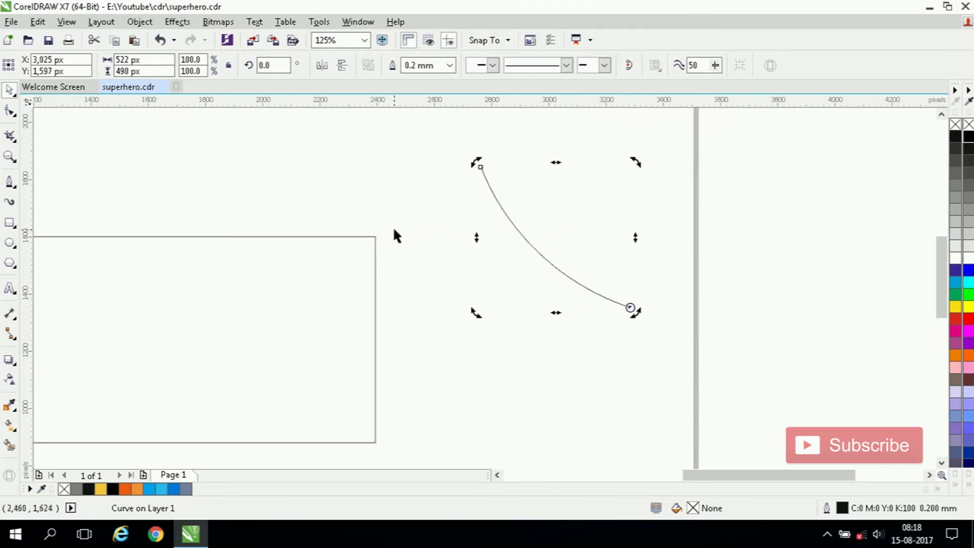
click(139, 22)
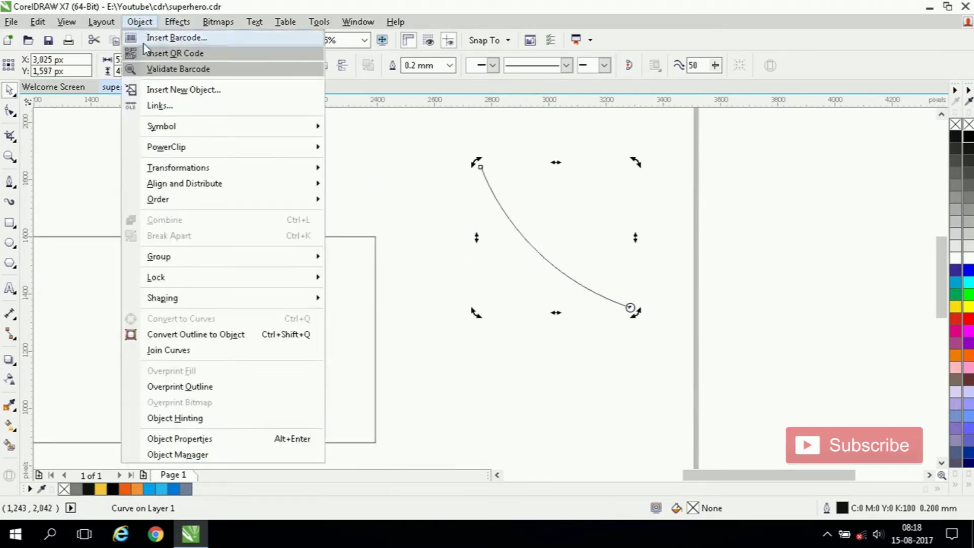
mouse_move(208, 169)
click(365, 183)
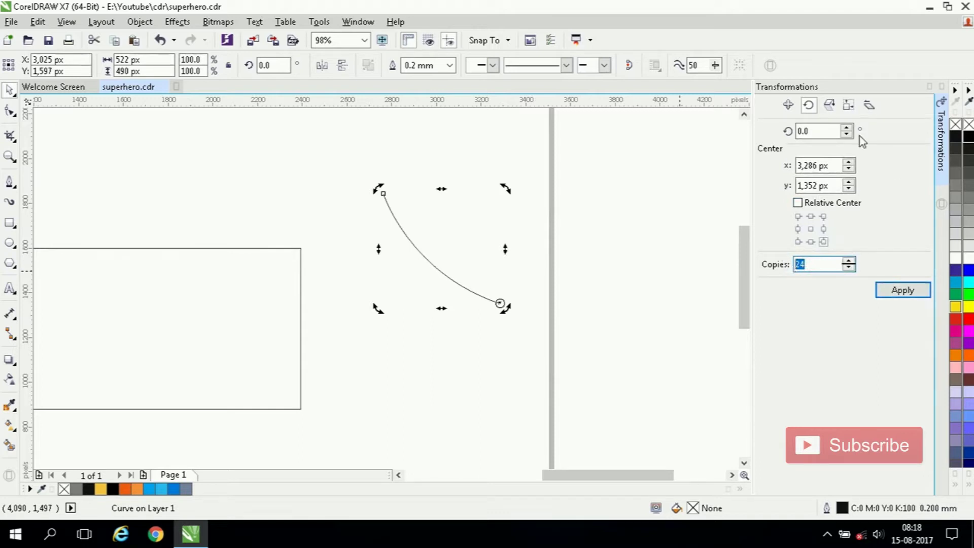
Step: Try creating 20 copies of the curve rotated by 18 degrees, and undo the result
click(824, 264)
text(20)
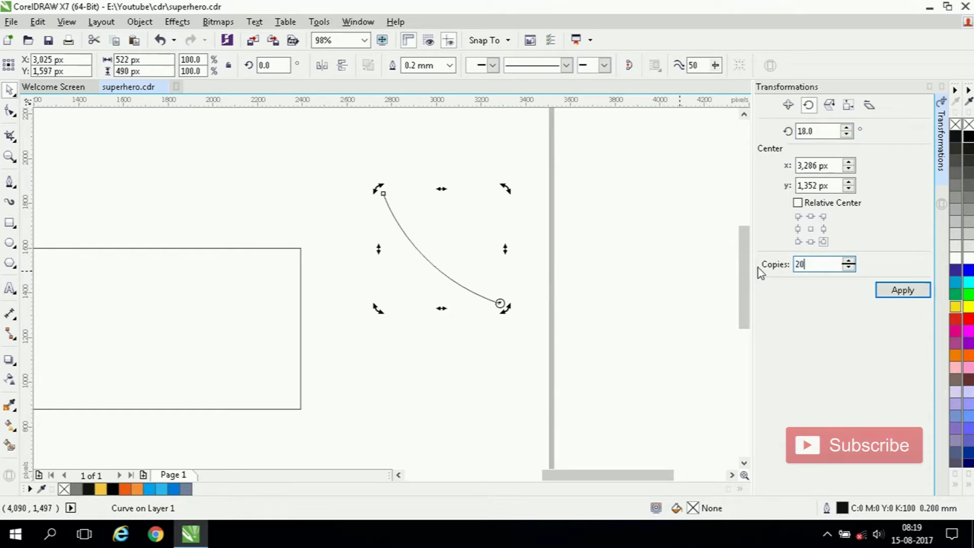
click(899, 290)
click(160, 40)
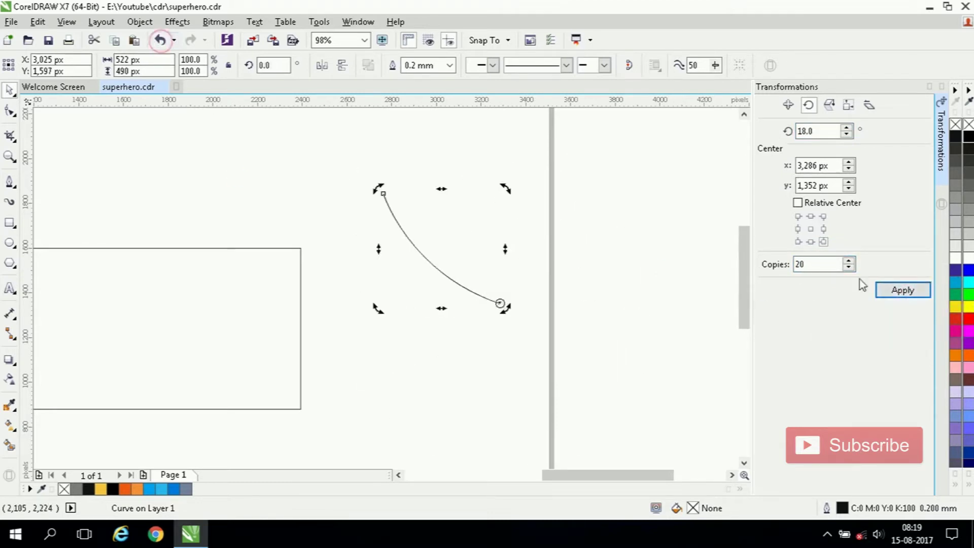
Step: Create 40 copies of the curve, each rotated by 9 degrees about its lower end
click(814, 130)
text(9)
click(817, 264)
text(4)
click(893, 290)
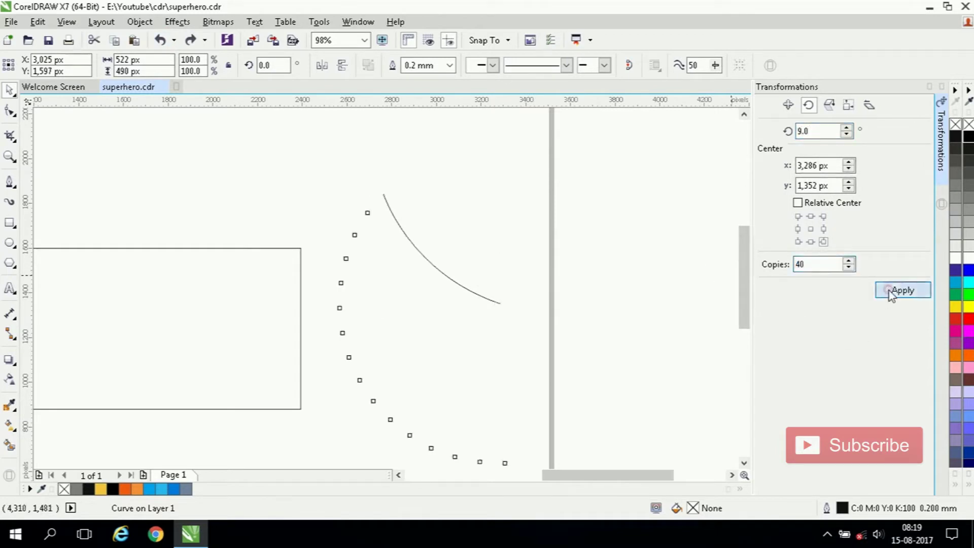
click(943, 94)
Step: Combine all the rotated curves into one object and centre it horizontally and vertically on the rectangle
scroll(668, 220, down, 2)
drag(535, 140, 817, 384)
key(ctrl+l)
shift+click(509, 330)
key(c)
key(e)
click(660, 357)
Step: Enlarge the combined swirl proportionally about its centre to about 1,517 px across
scroll(466, 361, up, 2)
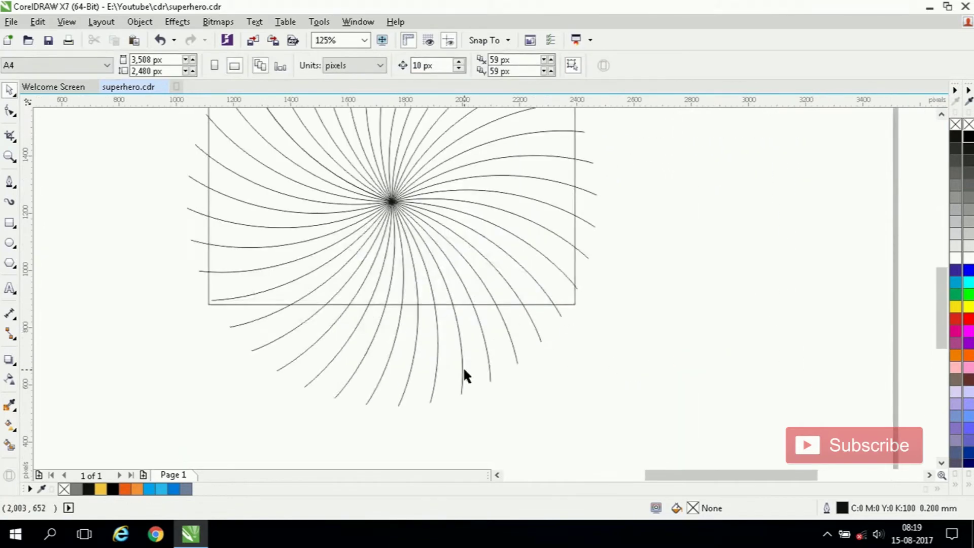
click(464, 369)
drag(602, 413, 616, 424)
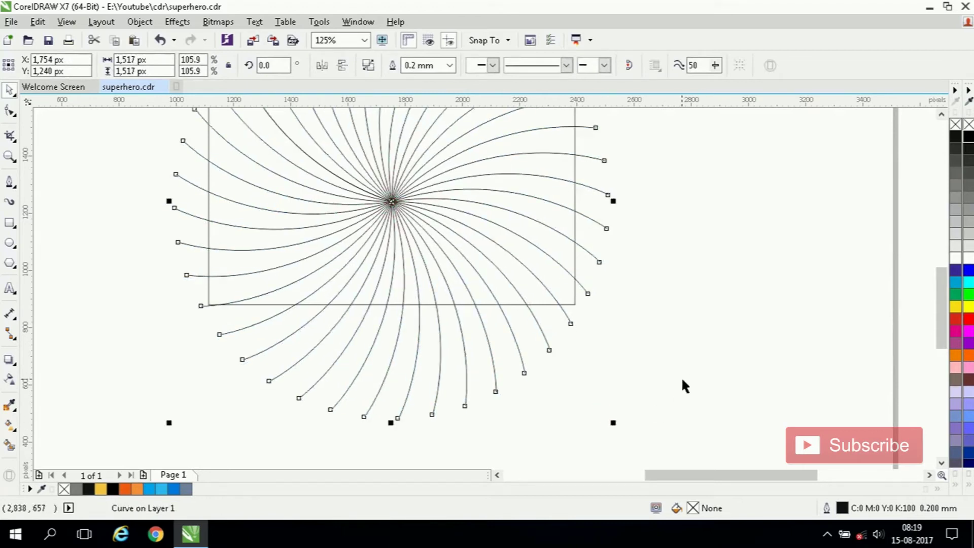
Step: Rotate the combined swirl by about 2.9 degrees around its centre
scroll(691, 374, down, 2)
scroll(583, 310, up, 2)
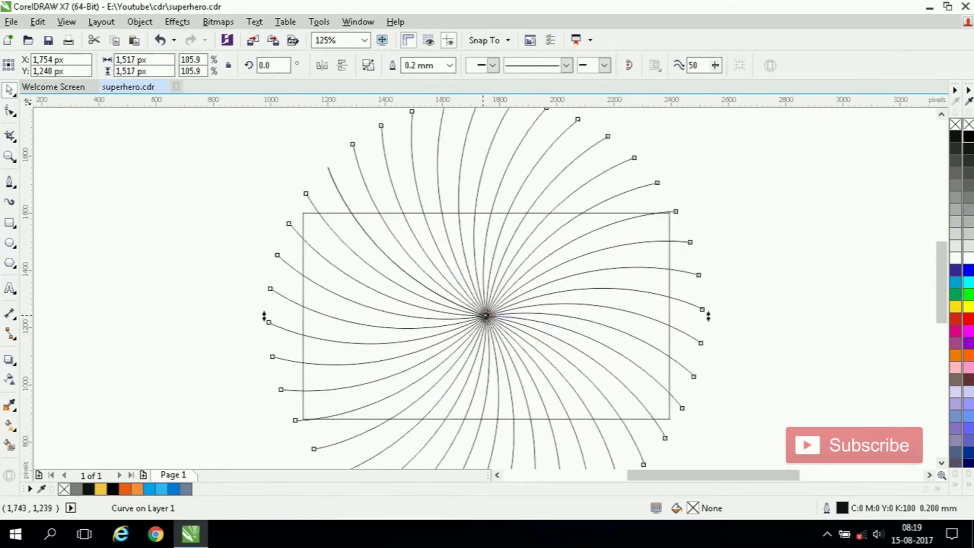
scroll(311, 311, down, 2)
drag(283, 200, 276, 205)
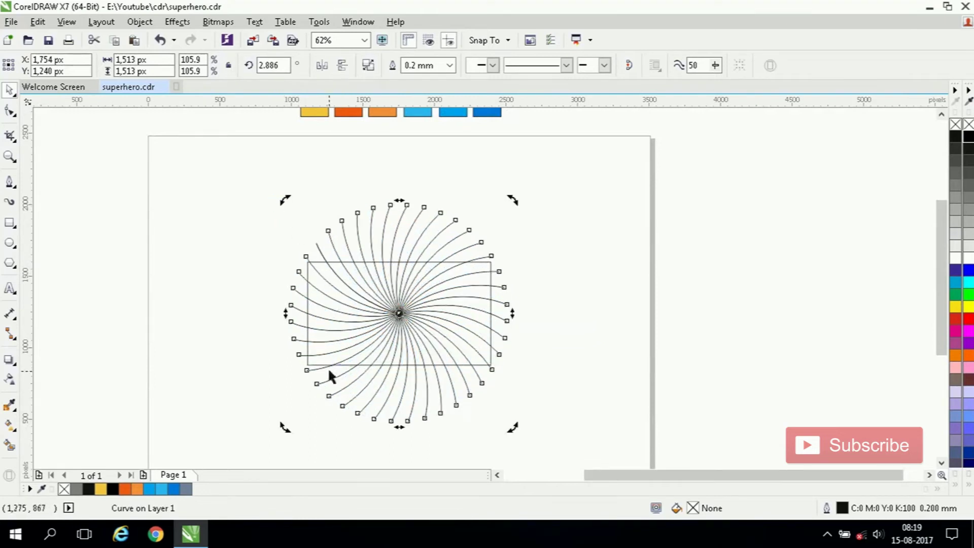
scroll(330, 371, up, 2)
click(776, 315)
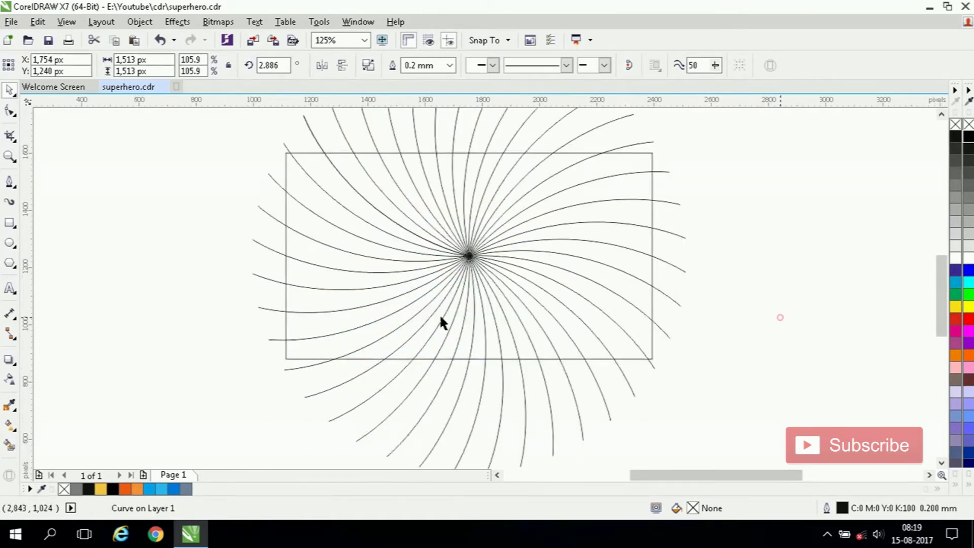
Step: Fill every second swirl segment inside the rectangle with greyish blue (C:40 M:20 Y:0 K:40) using Smart Fill
click(9, 445)
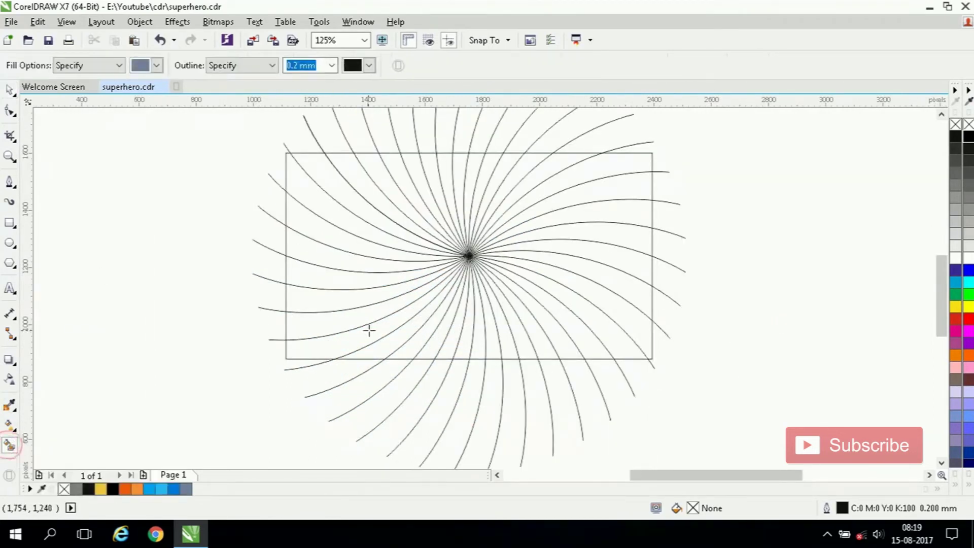
click(299, 183)
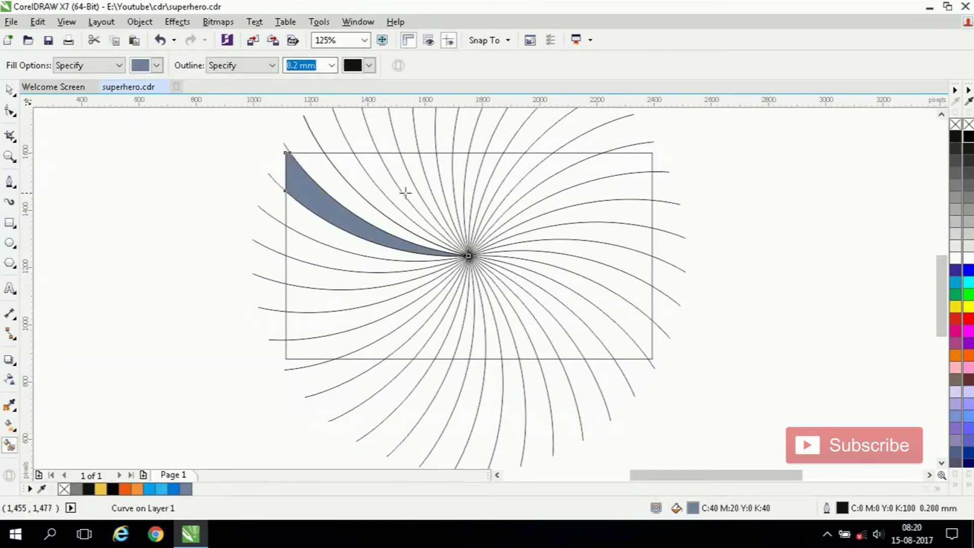
click(362, 179)
click(407, 179)
click(435, 179)
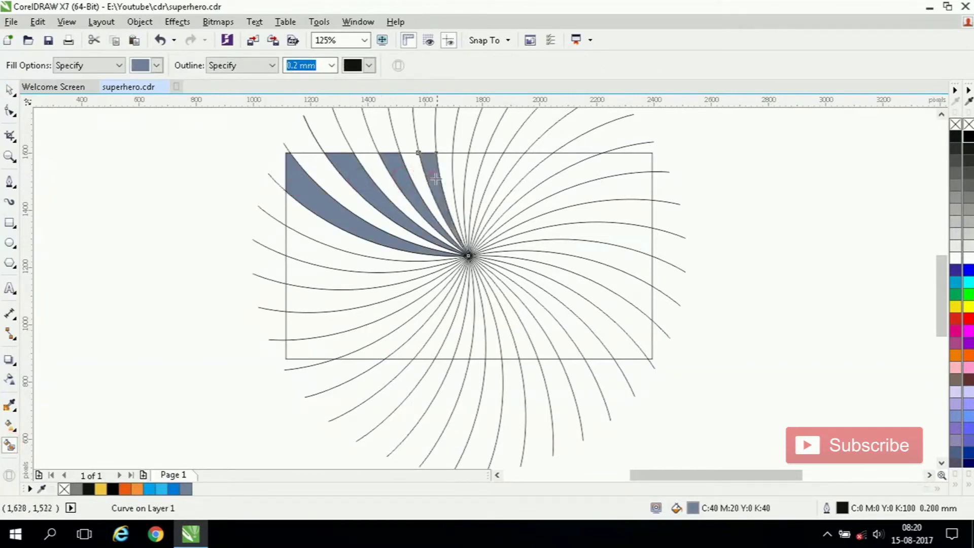
click(457, 171)
click(486, 163)
click(509, 167)
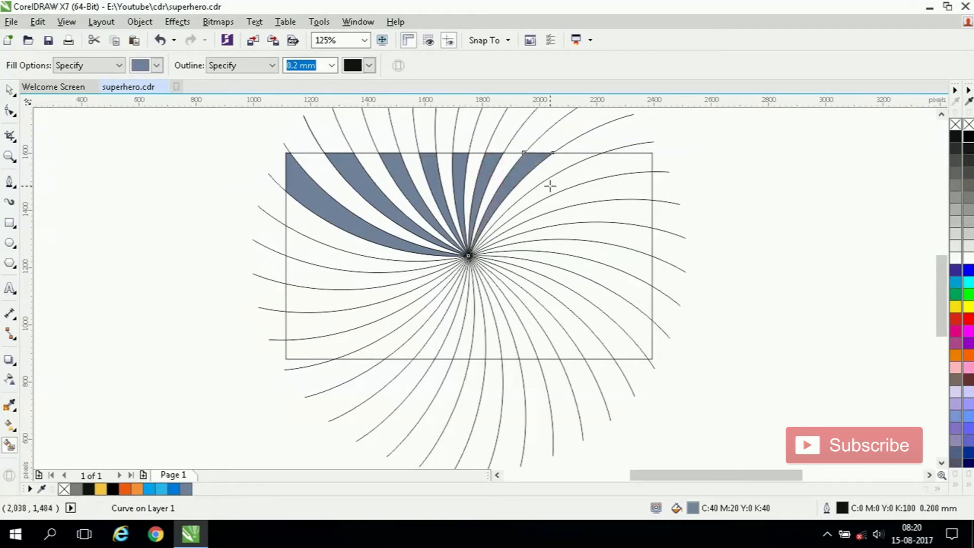
click(550, 185)
click(568, 216)
click(603, 274)
click(600, 320)
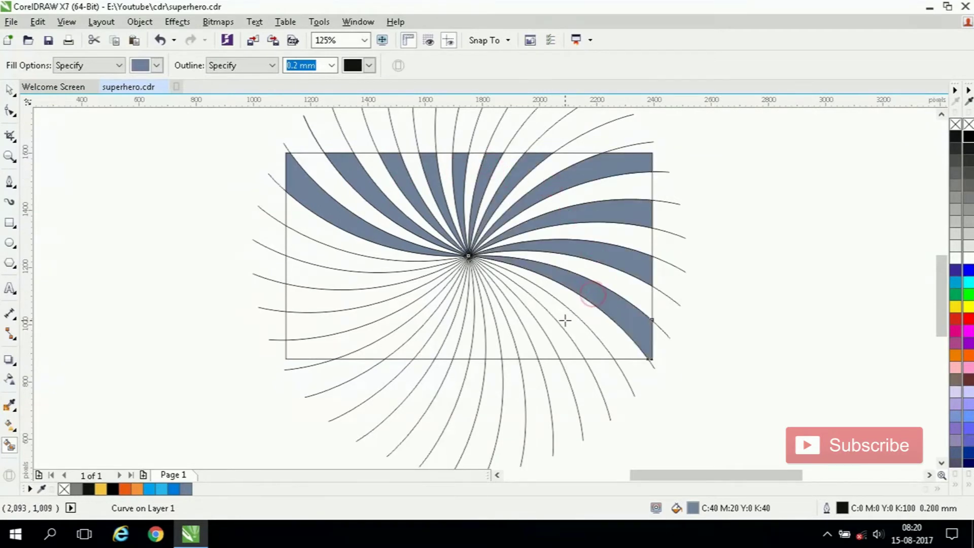
click(562, 322)
click(535, 335)
click(510, 344)
click(480, 349)
click(445, 347)
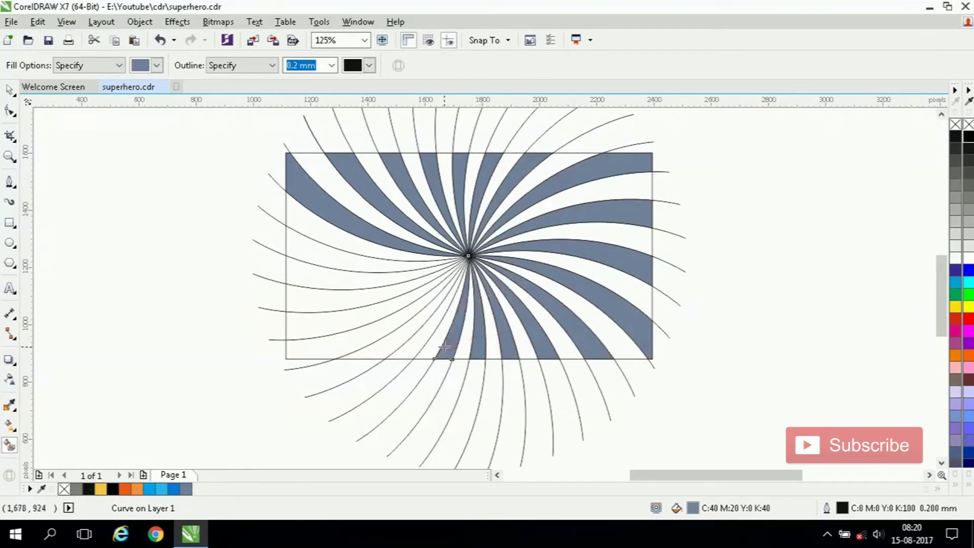
click(386, 340)
click(380, 327)
click(344, 298)
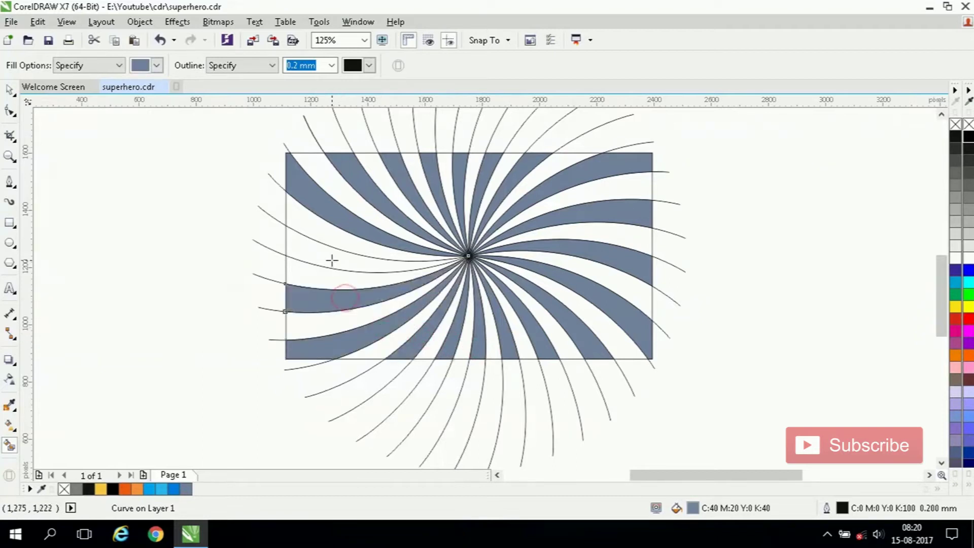
click(331, 260)
click(9, 89)
click(97, 287)
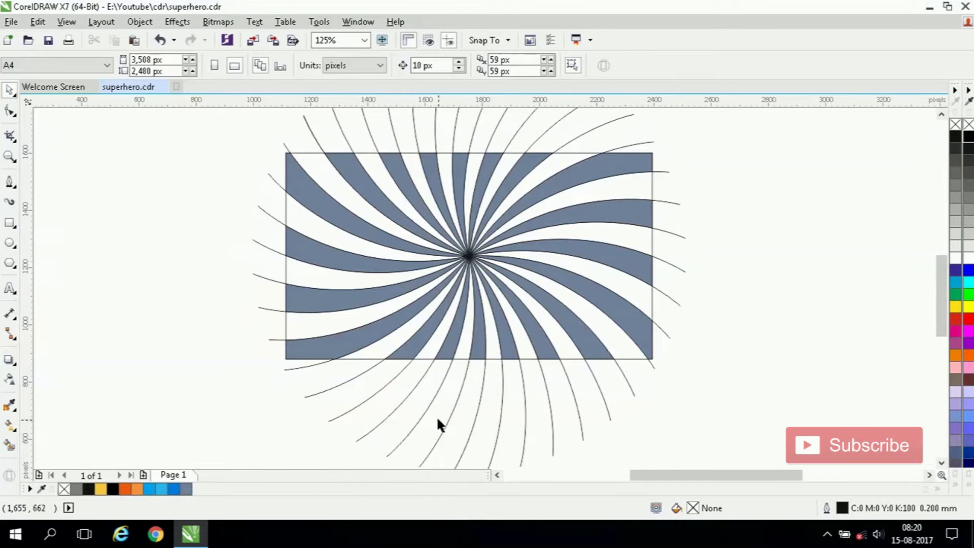
Step: Delete the combined swirl of guide curves, leaving the filled segments
click(428, 403)
right_click(428, 403)
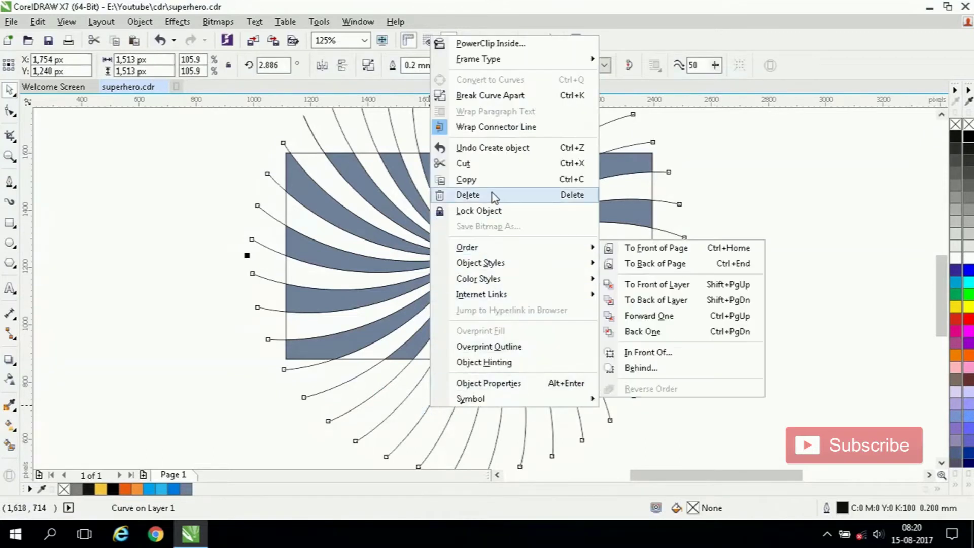
click(491, 195)
Step: Move the six colour swatches down onto the page, just above the swirl rectangle
scroll(591, 378, down, 4)
drag(485, 192, 623, 247)
drag(567, 224, 567, 290)
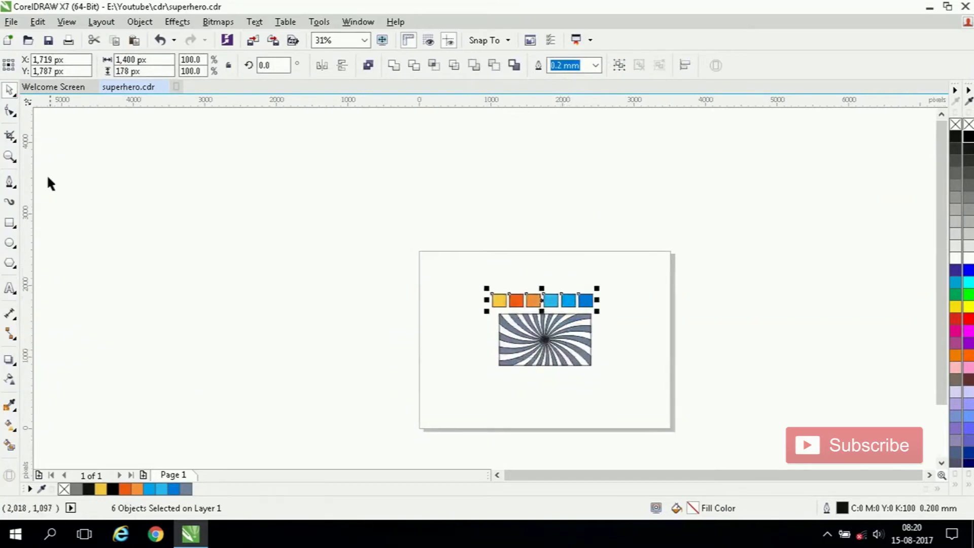
Step: Fill the background rectangle with the light blue (#2ABAEE) sampled from the fourth swatch
key(z)
drag(481, 278, 611, 380)
key(space)
click(130, 214)
click(303, 285)
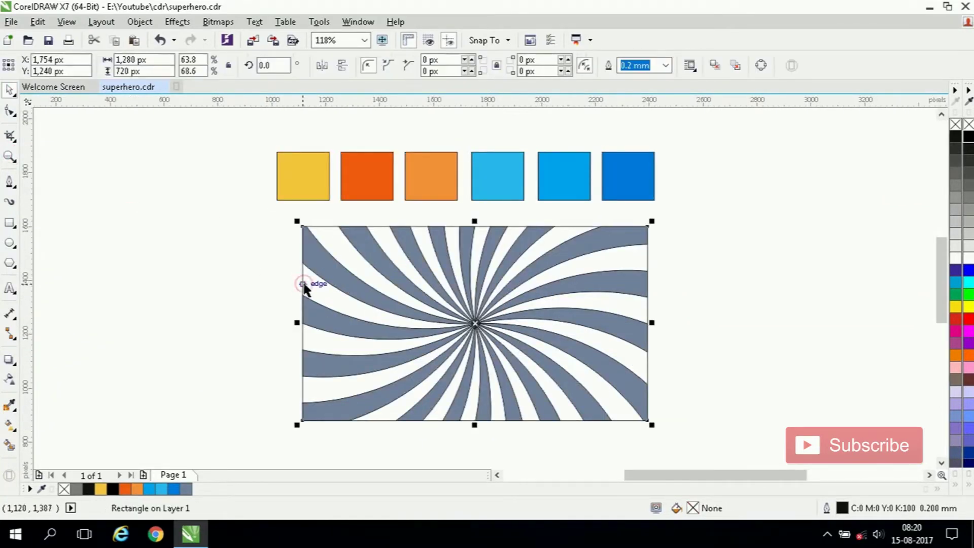
click(10, 405)
click(498, 190)
click(307, 285)
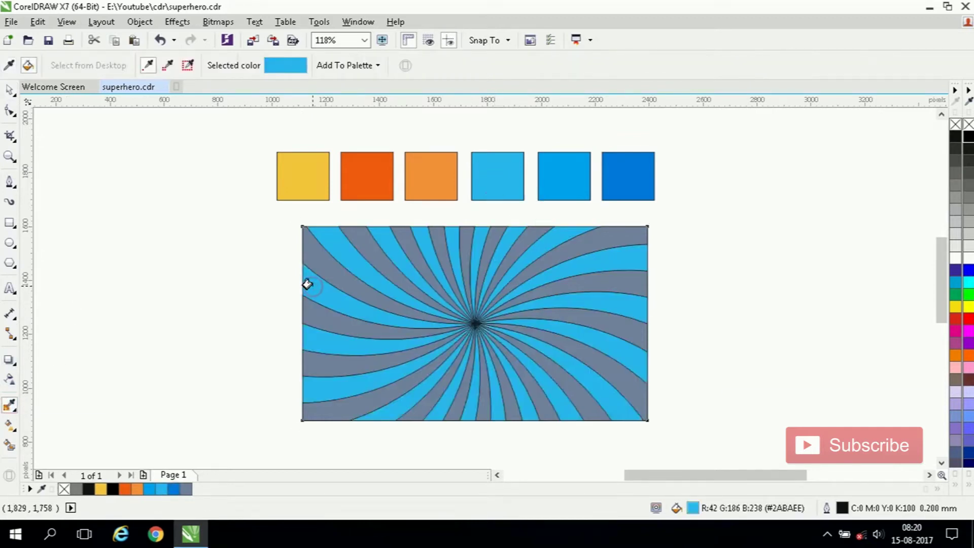
Step: Copy the light blue background rectangle and delete the original
click(15, 98)
right_click(315, 298)
click(354, 291)
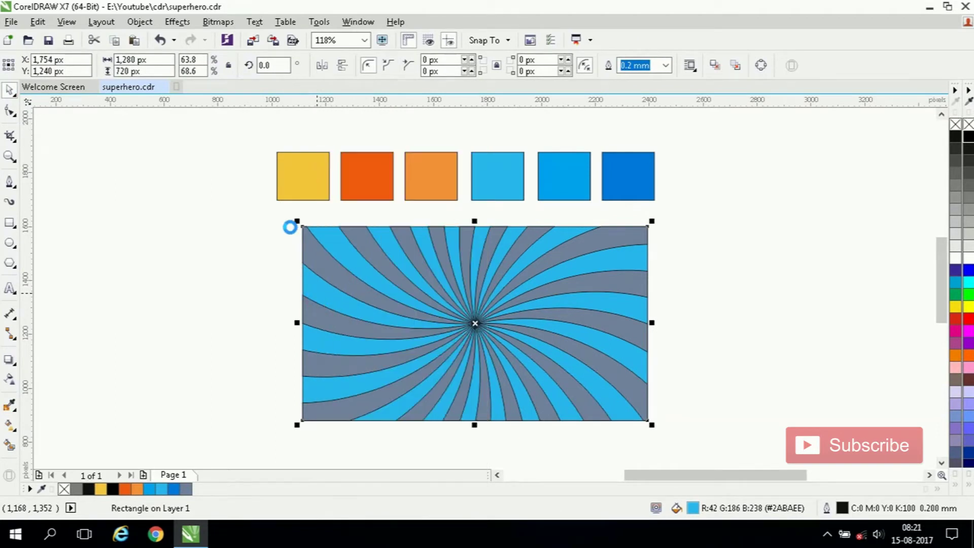
key(Delete)
Step: Weld all the grey-blue swirl segments into one shape and fill it with the blue sampled from the fifth swatch
drag(292, 216, 761, 442)
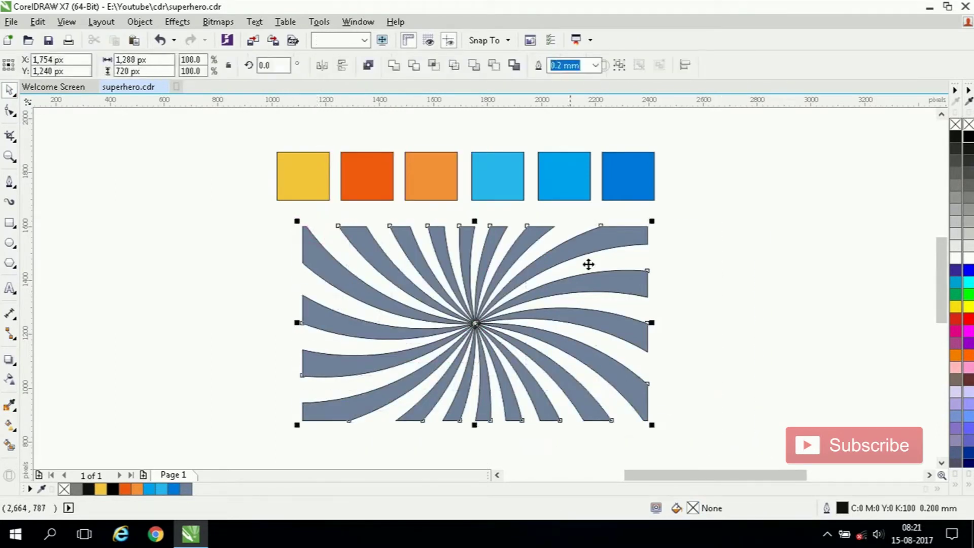
click(394, 66)
click(10, 405)
click(568, 189)
click(601, 233)
Step: Paste the copied light blue rectangle and send it to the back of the page, behind the swirl
click(10, 91)
click(102, 197)
right_click(126, 203)
click(170, 297)
right_click(382, 148)
mouse_move(437, 360)
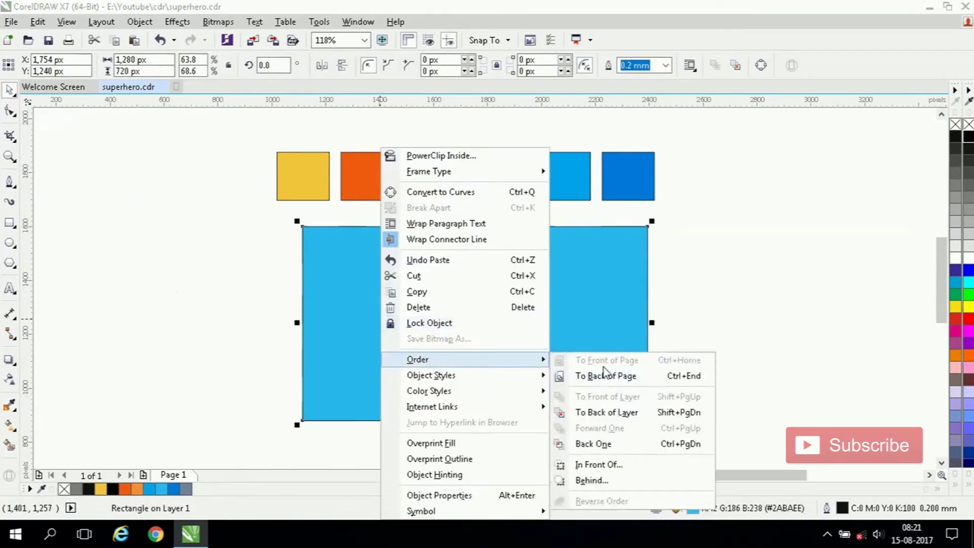
click(634, 374)
click(735, 299)
Step: Remove the outlines from the swirl shape and the light blue background rectangle
click(616, 287)
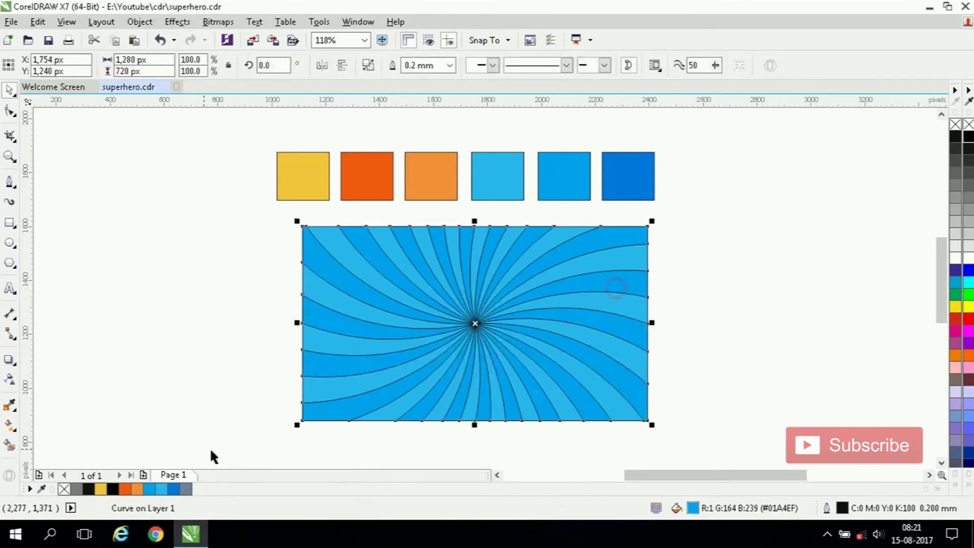
right_click(65, 489)
click(132, 317)
click(371, 419)
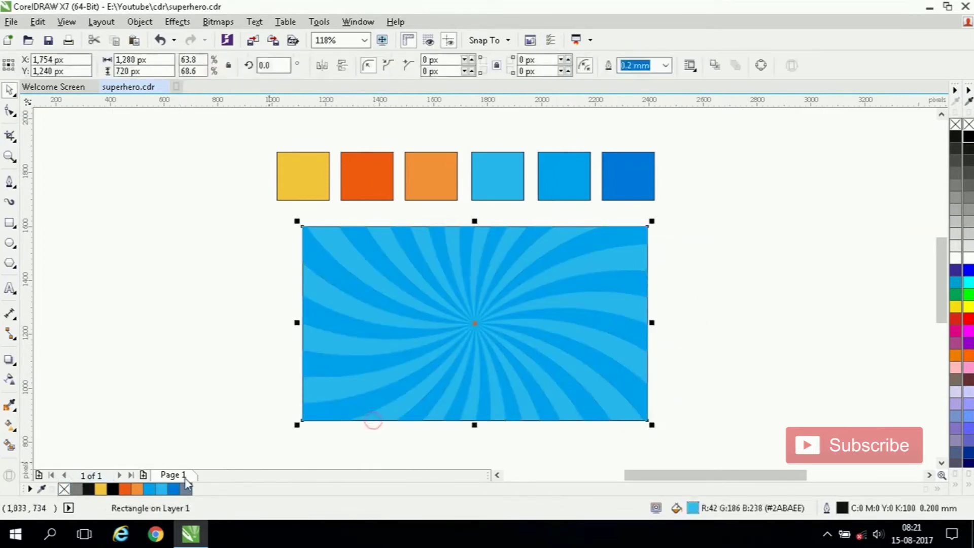
right_click(64, 489)
click(148, 321)
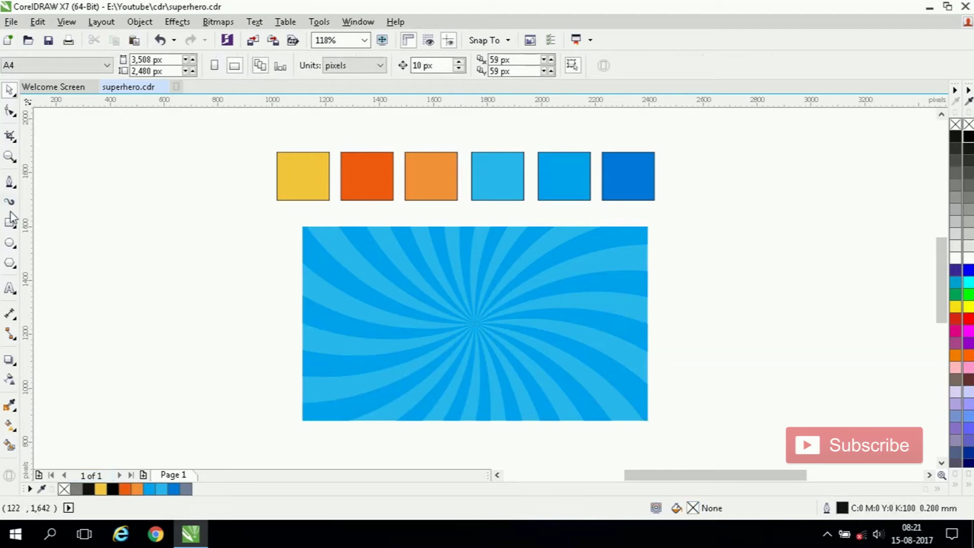
Step: Draw a five-pointed star about 527 by 502 px and move it up and left, clear of the sunburst background
click(9, 156)
drag(276, 151, 663, 424)
click(9, 90)
click(15, 268)
click(27, 276)
drag(105, 206, 303, 396)
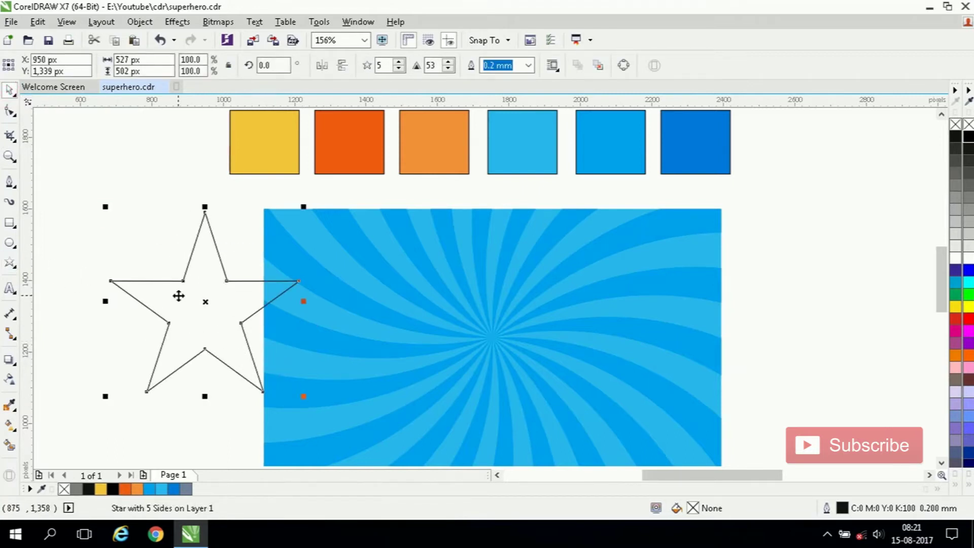
drag(192, 295, 147, 249)
Step: Fill the star with the dark blue (#007BDC) sampled from the sixth swatch and remove its outline
click(9, 404)
click(700, 154)
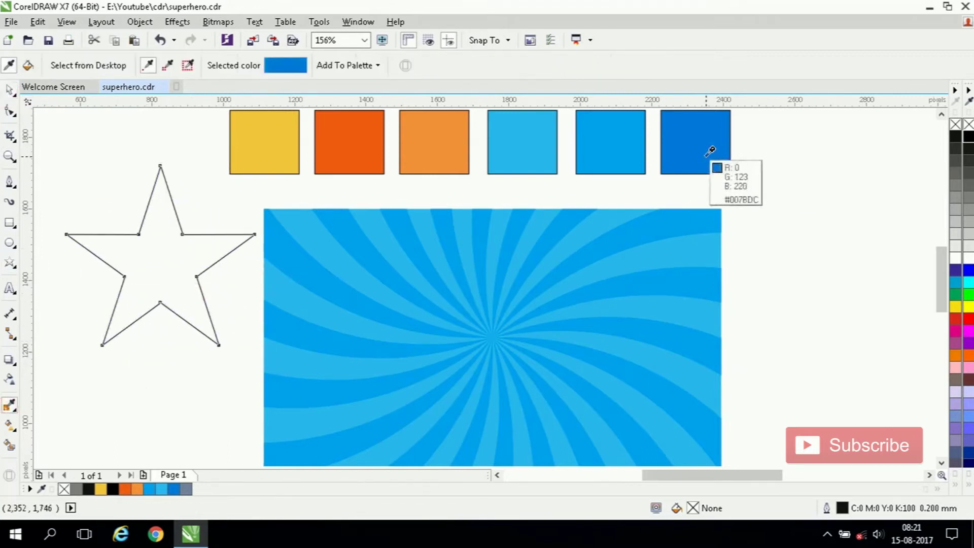
click(159, 245)
key(space)
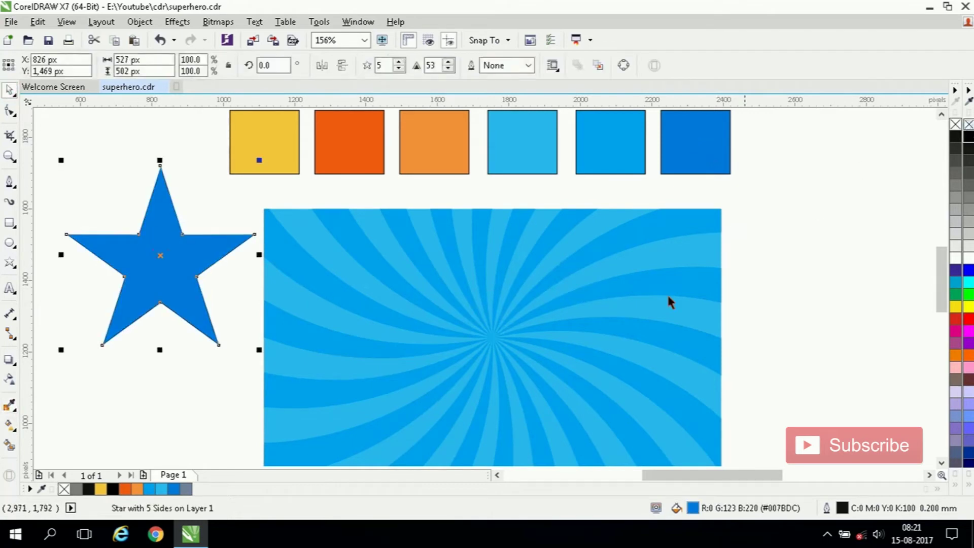
Step: Move the star onto the sunburst, enlarge it to about 704 by 670 px and centre it on the background
drag(177, 285, 414, 324)
drag(479, 332, 480, 332)
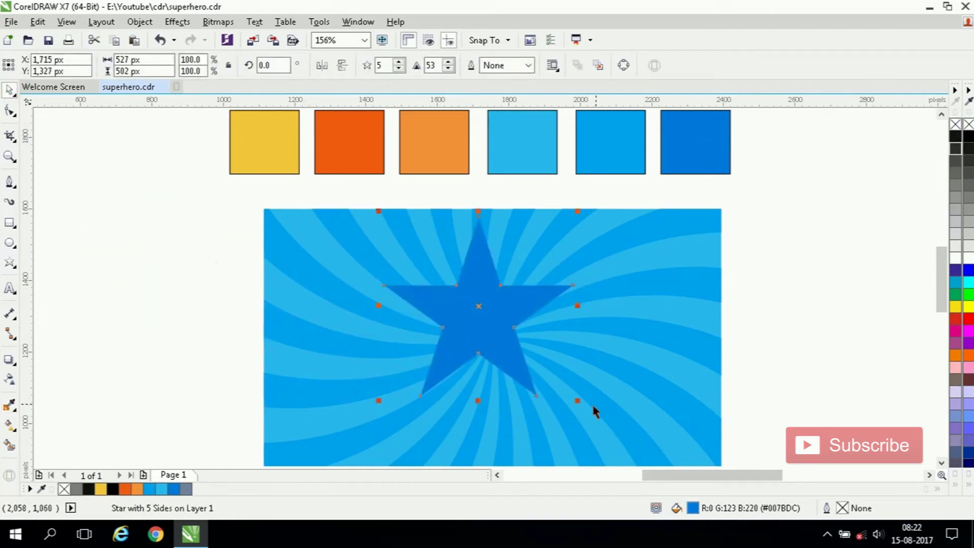
drag(579, 402, 640, 421)
shift+click(709, 386)
key(c)
key(e)
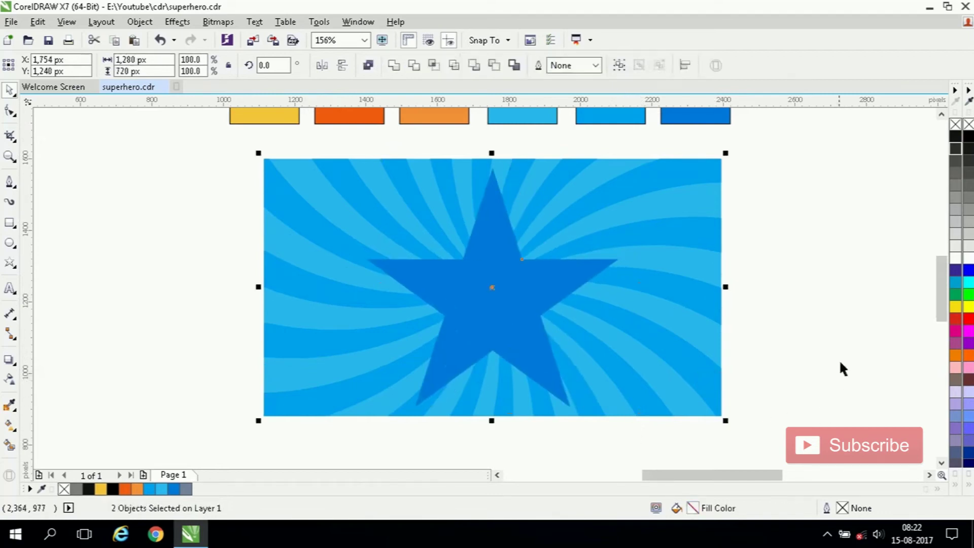
click(834, 354)
Step: Convert the star to a 150 dpi RGB Color (24-bit) bitmap with anti-aliasing and a transparent background
click(500, 339)
click(217, 21)
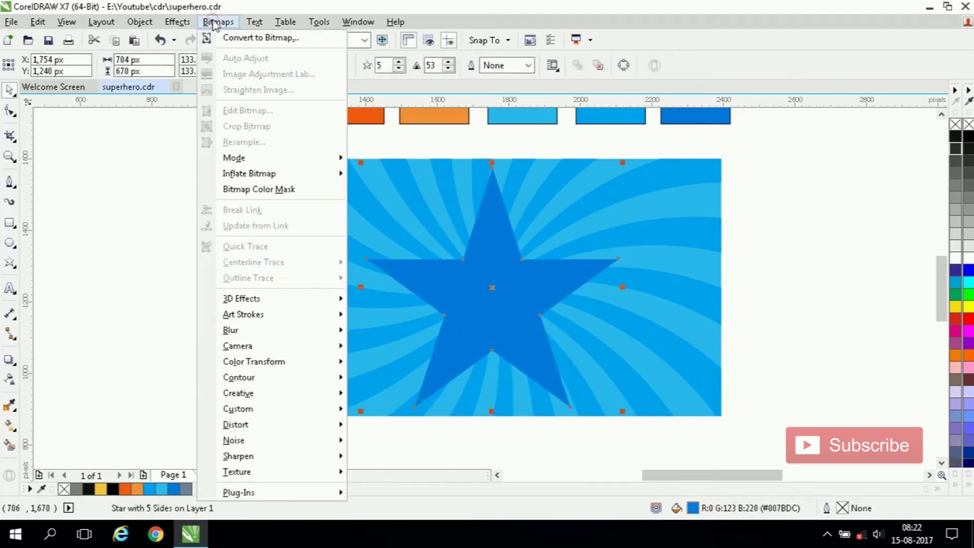
click(230, 42)
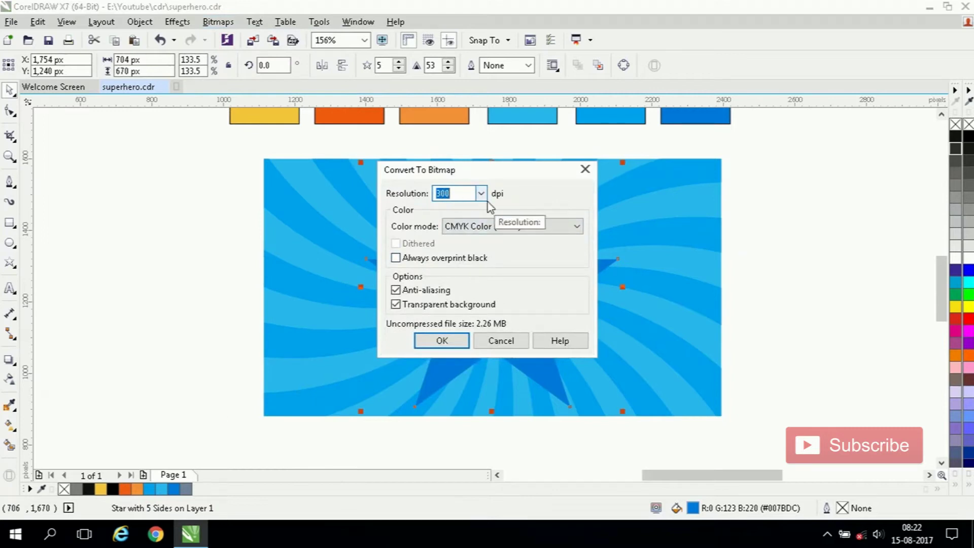
click(479, 226)
click(476, 280)
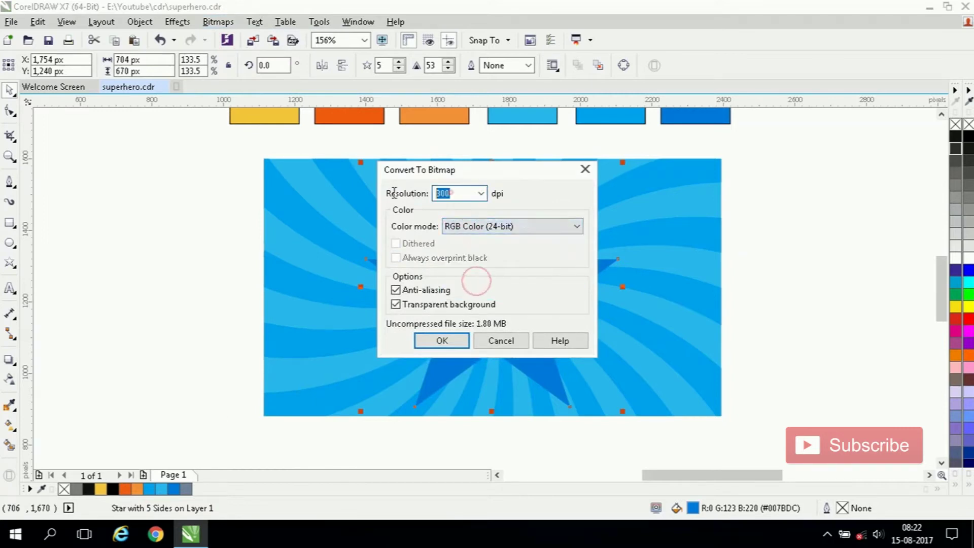
text(150)
click(449, 340)
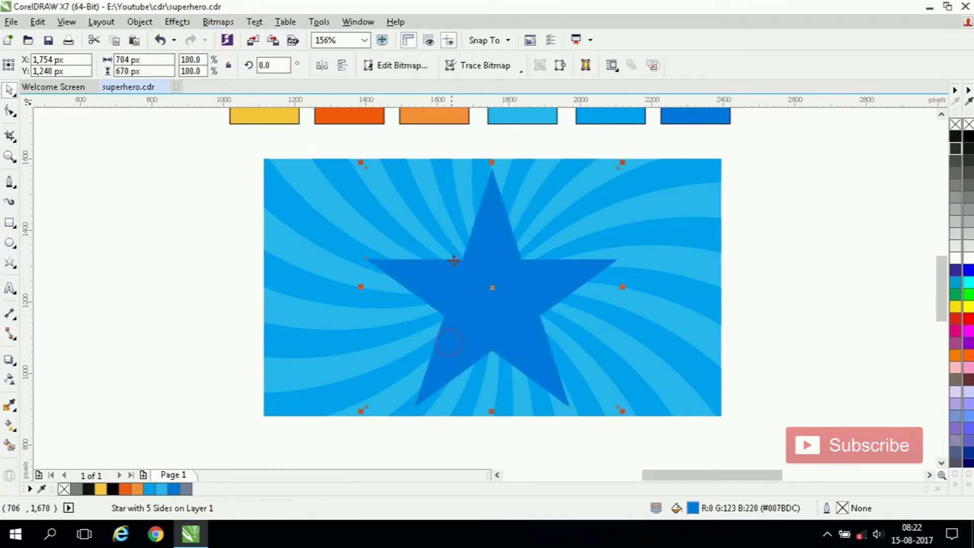
Step: Apply the Halftone effect to the star bitmap with cyan 15, magenta 97, yellow 0 and a maximum dot radius of 5
click(224, 24)
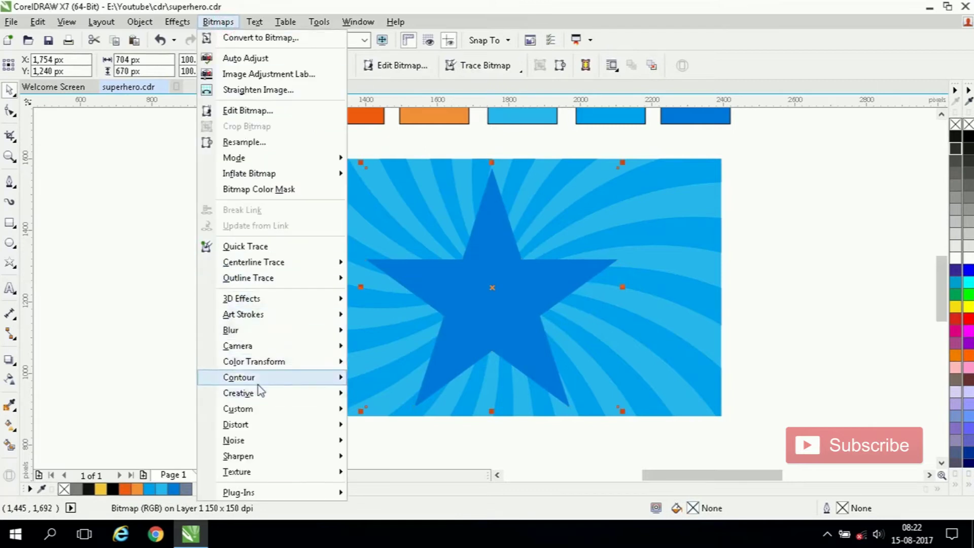
mouse_move(303, 364)
click(378, 379)
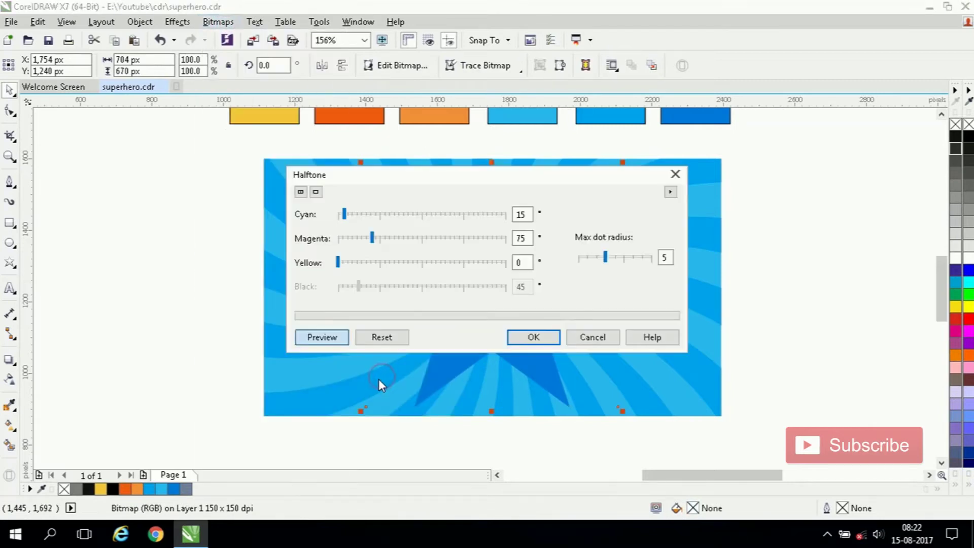
drag(311, 215, 209, 177)
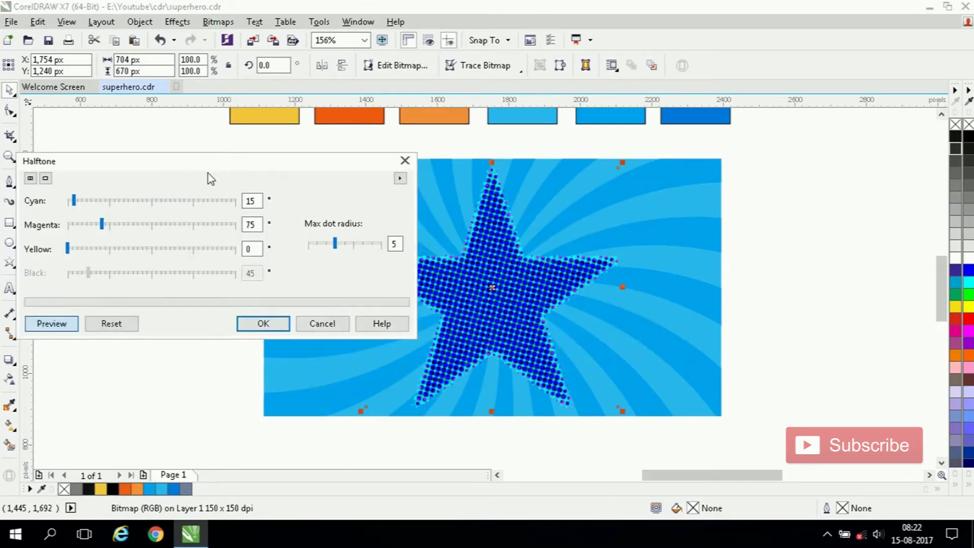
click(334, 244)
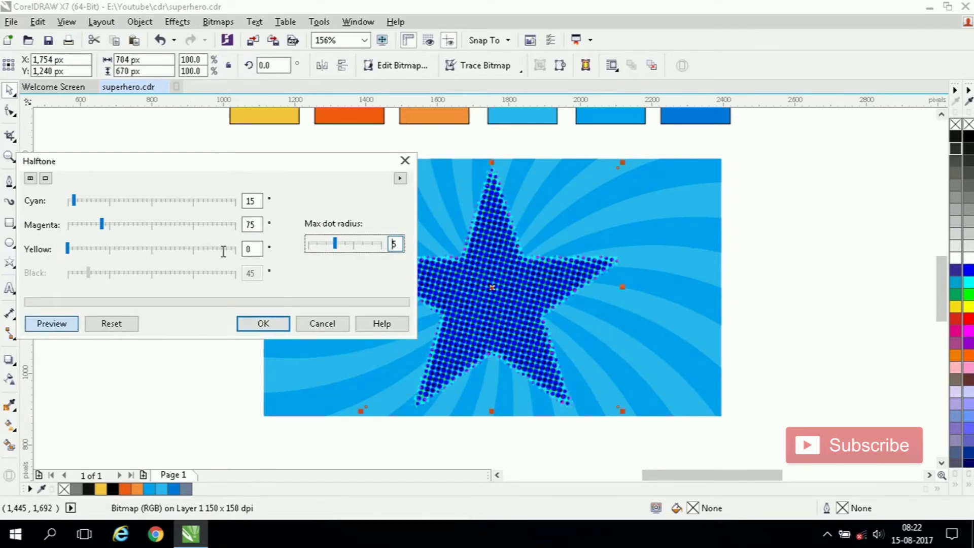
click(114, 224)
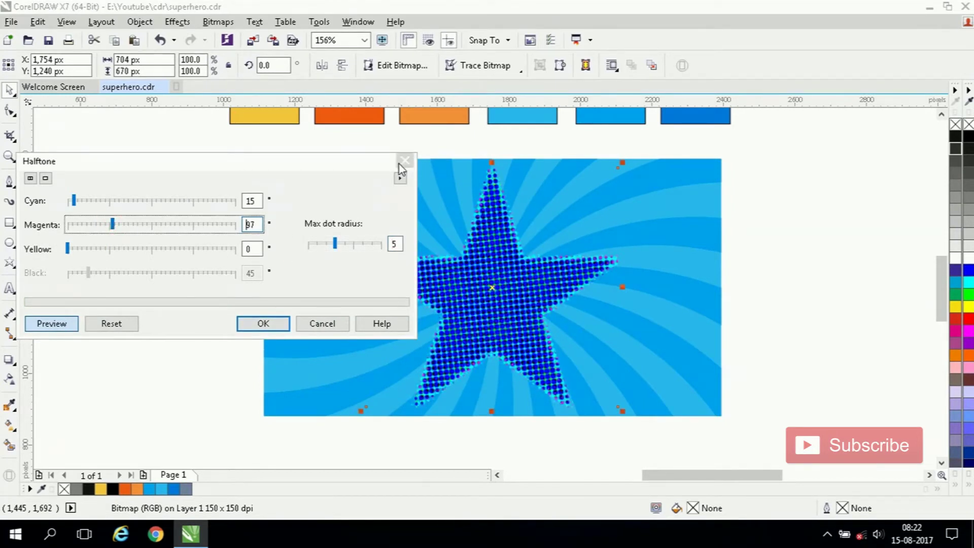
click(252, 325)
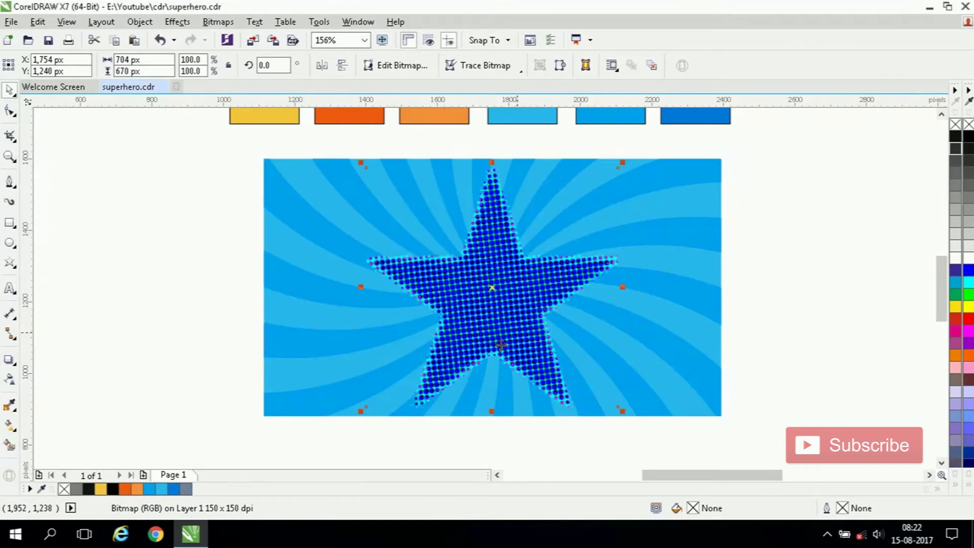
Step: Convert the halftone star to a Black and White (1-bit) bitmap at 150 dpi and remove its white background fill
click(218, 22)
click(239, 37)
click(493, 231)
click(495, 241)
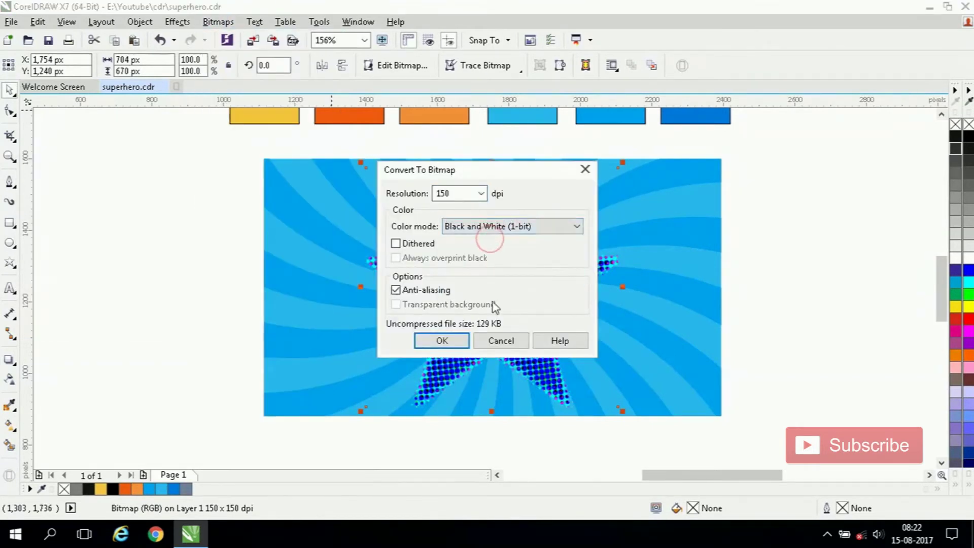
click(442, 340)
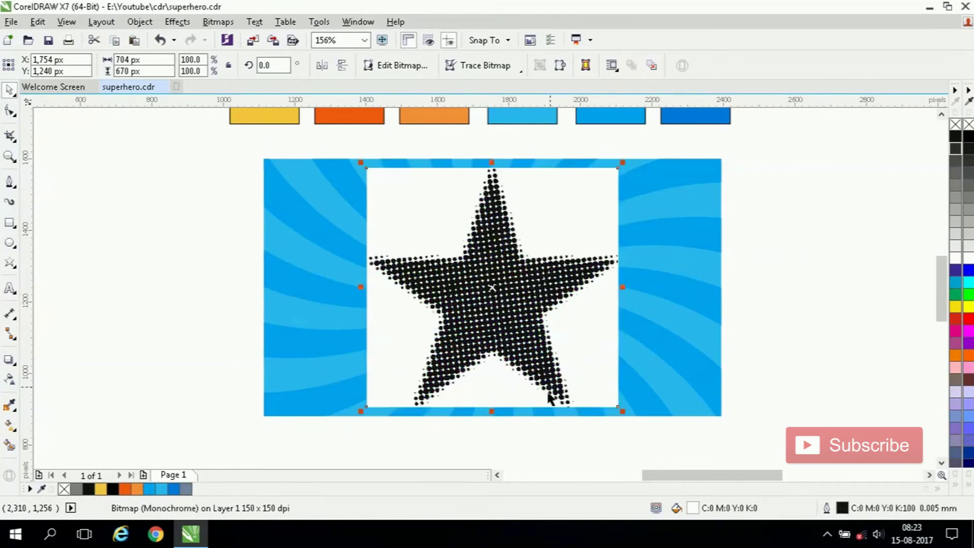
click(955, 124)
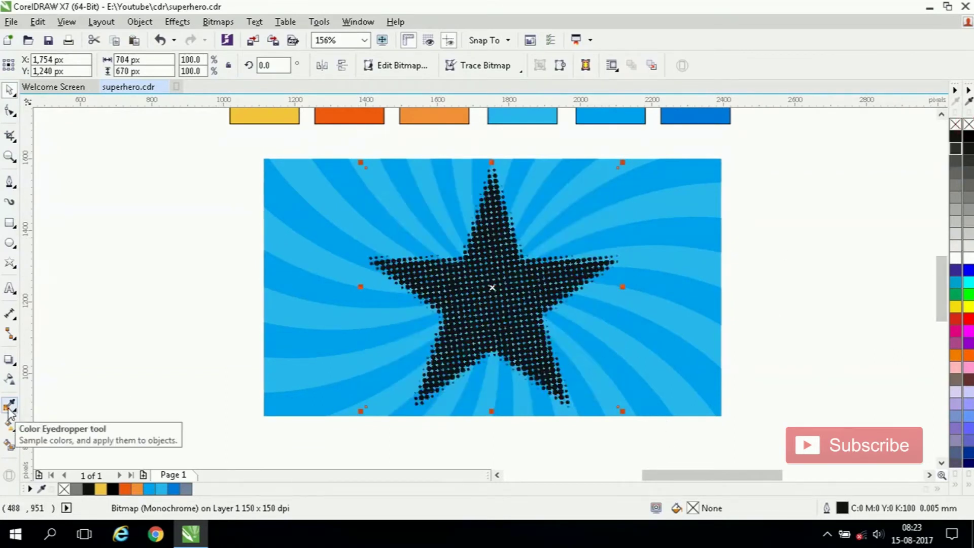
Step: Try to recolour the star's halftone dots with the dark blue sampled from the sixth swatch
click(11, 405)
click(673, 117)
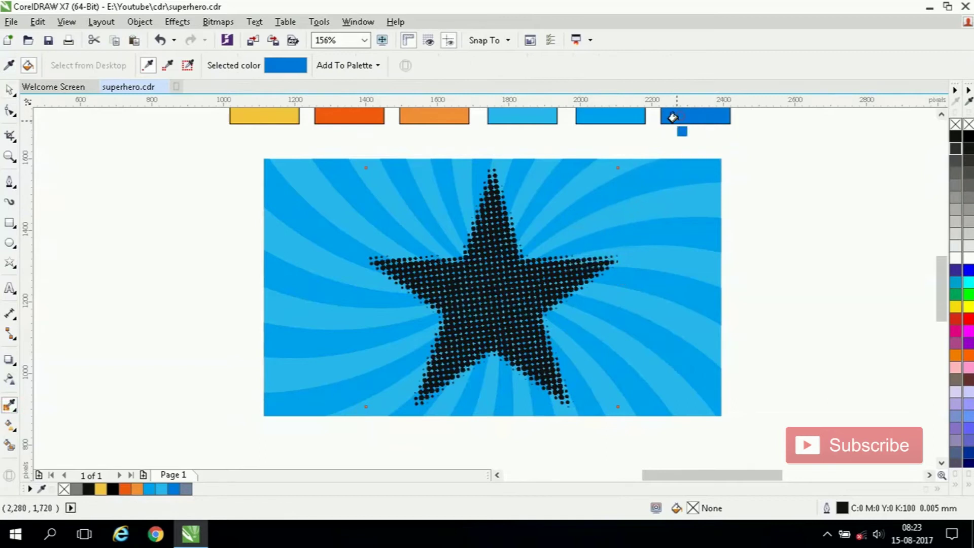
click(474, 290)
key(space)
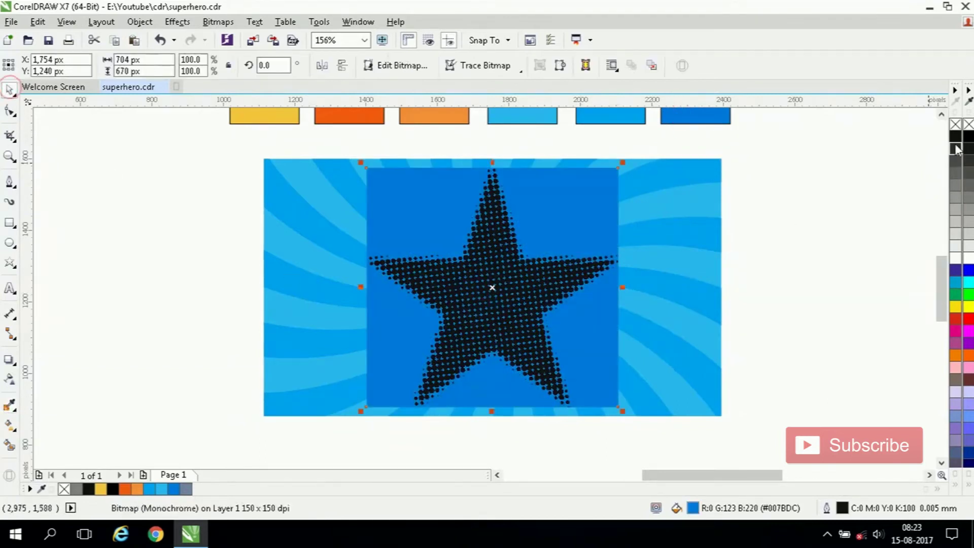
Step: Colour the star bitmap's halftone dots dark blue (#007BDC) and leave its background without fill
right_click(173, 489)
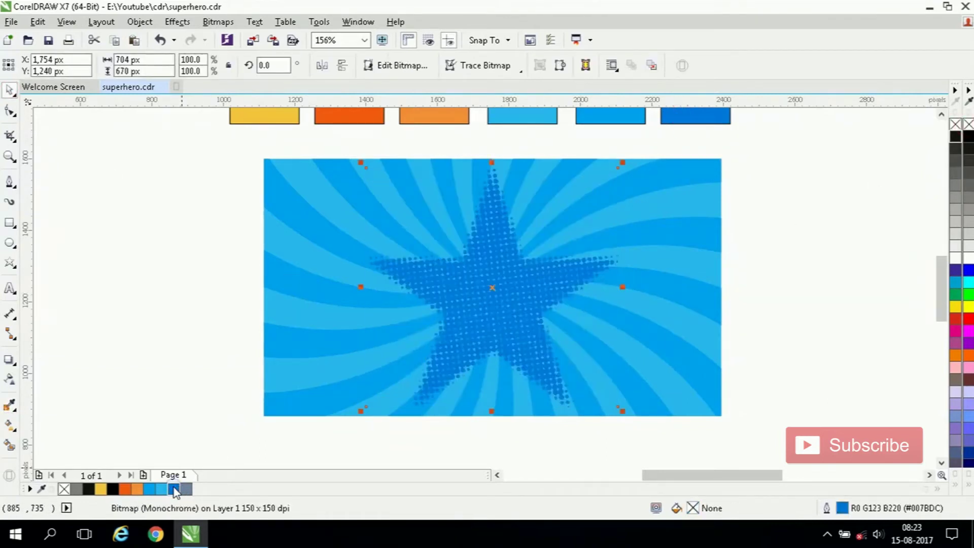
click(123, 273)
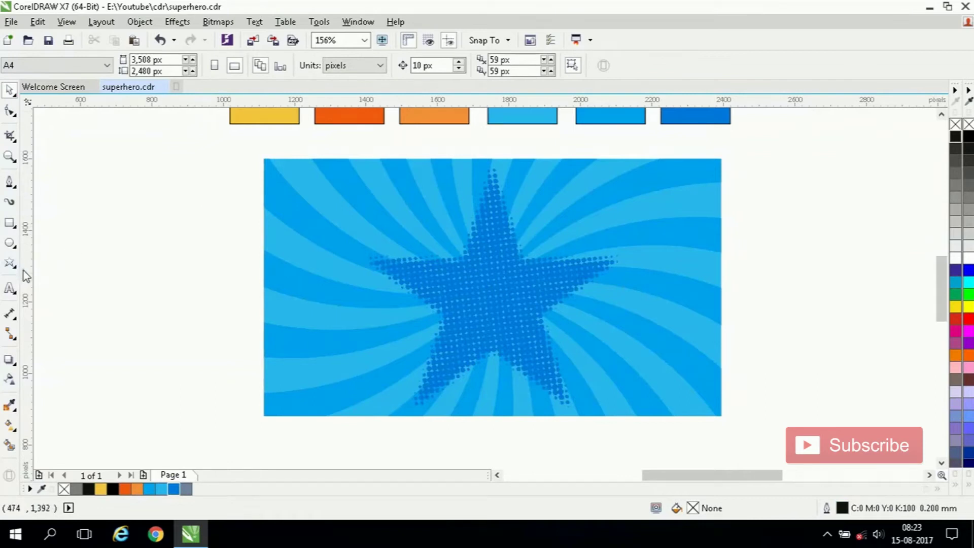
Step: Draw an ellipse about 514 by 344 px beside the background and distort it with Push and Pull, amplitude about 28, into an eight-pointed burst
click(9, 242)
drag(81, 247, 275, 379)
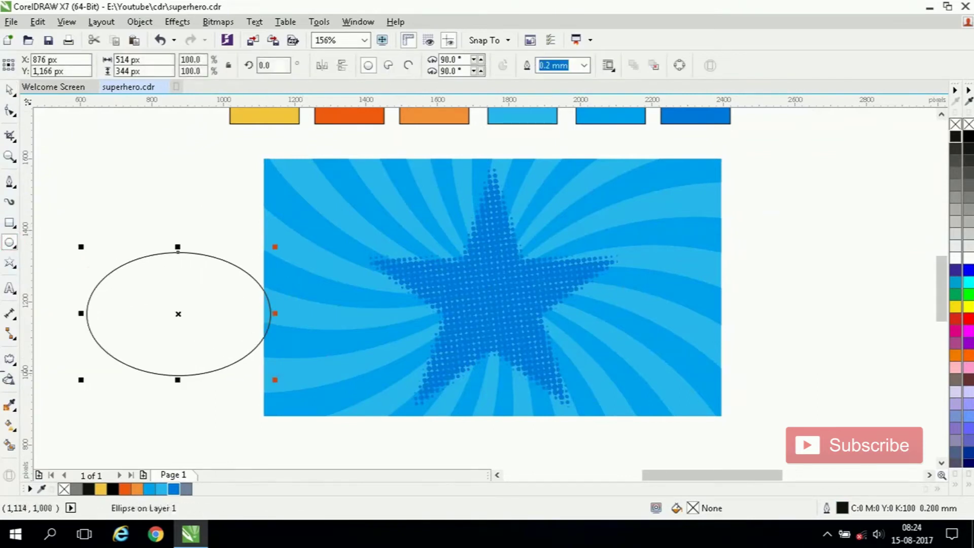
click(10, 362)
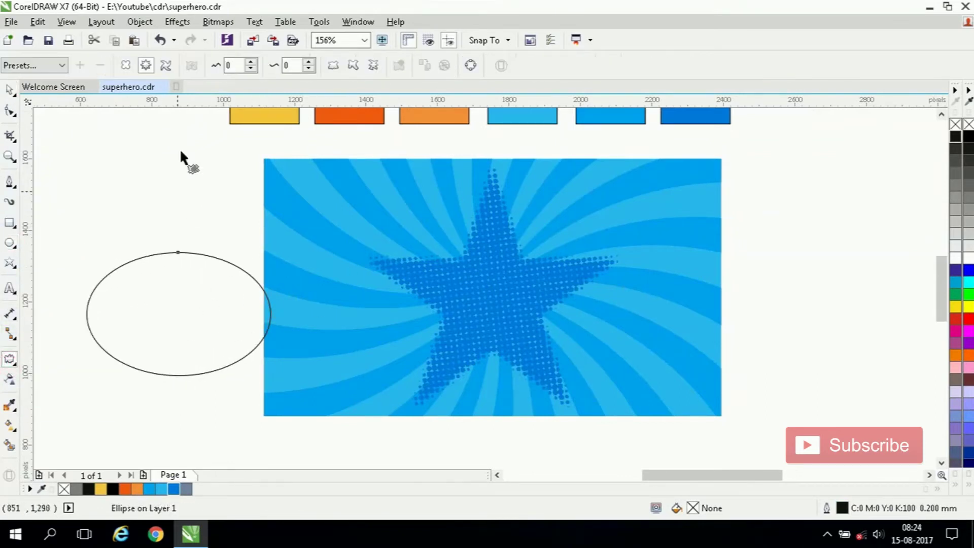
click(307, 62)
click(125, 64)
drag(172, 318, 213, 329)
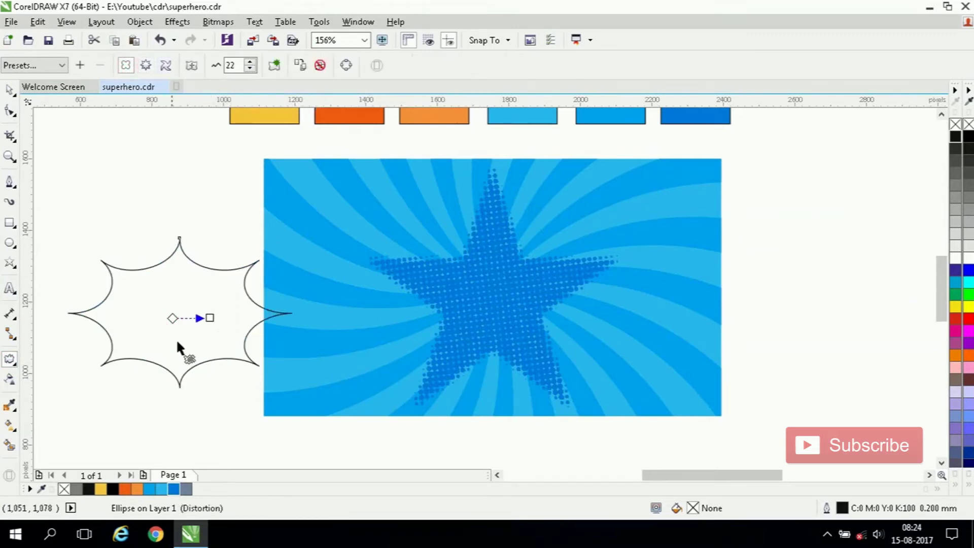
drag(209, 319, 310, 342)
Step: Fill the burst with white, without an outline, and place it on the background overlapping the star's left arm
click(10, 90)
click(969, 259)
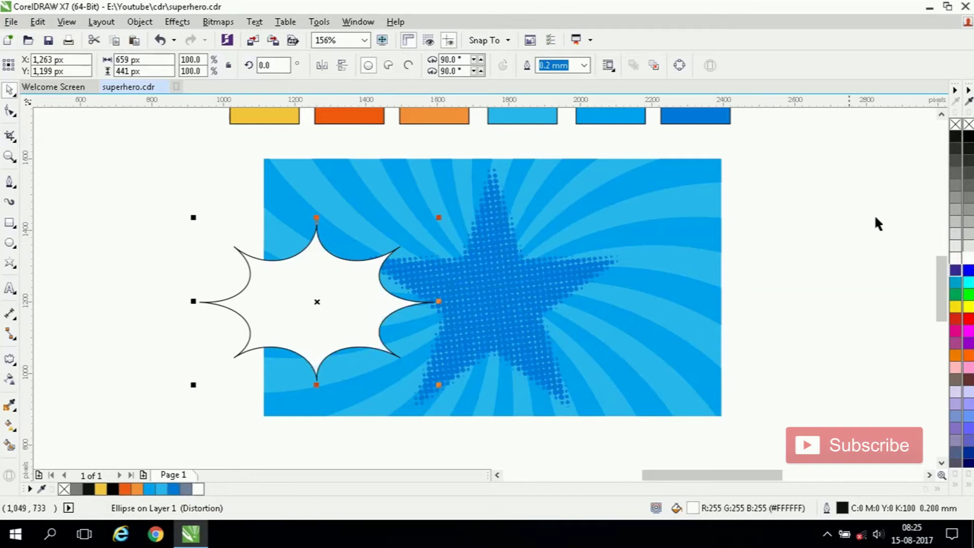
right_click(968, 124)
scroll(309, 278, up, 3)
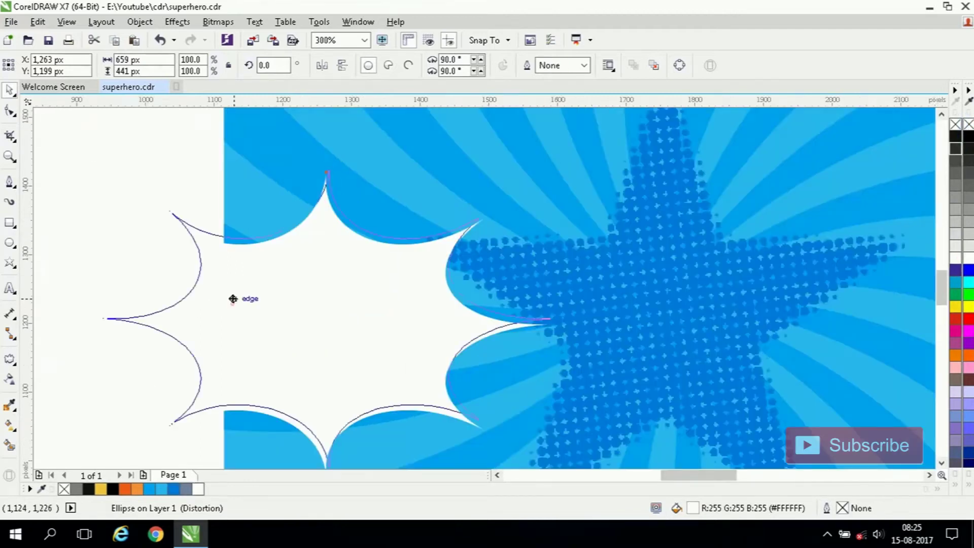
drag(233, 304, 365, 249)
Step: Add an inside contour to the white burst with 1 step and a 5 px offset
click(17, 364)
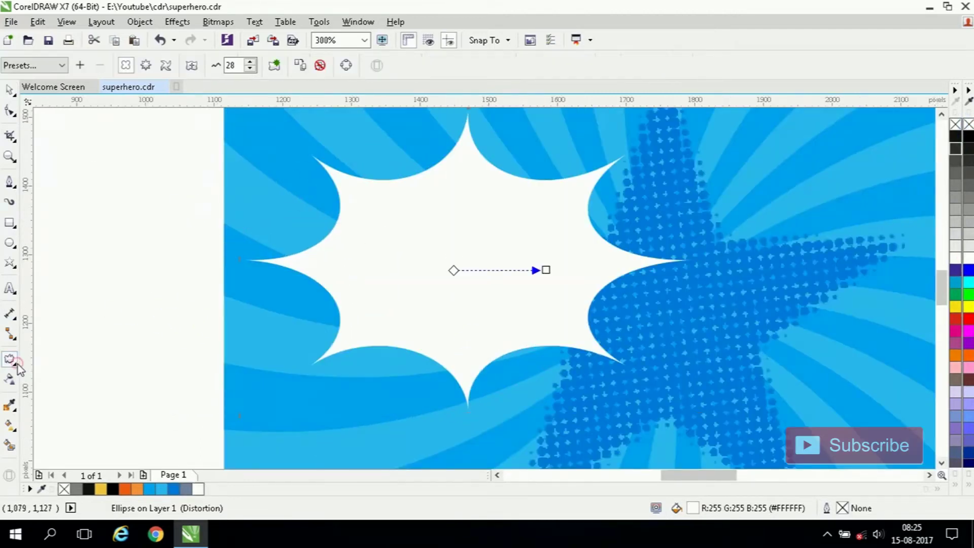
click(17, 366)
click(59, 374)
scroll(365, 181, up, 2)
drag(348, 178, 121, 52)
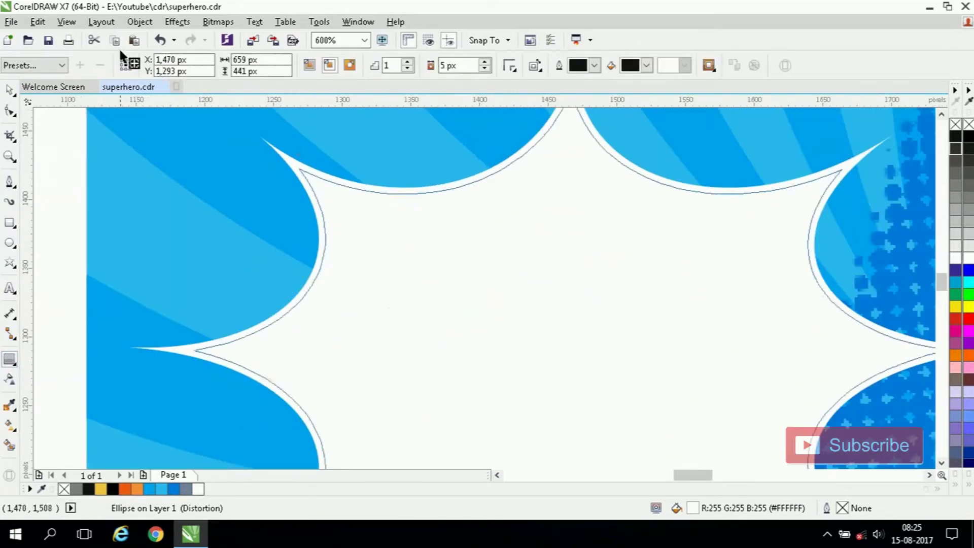
scroll(226, 165, down, 2)
Step: Break the contour group apart so the inner burst becomes a separate shape
click(10, 91)
click(317, 211)
right_click(318, 208)
click(385, 229)
click(96, 238)
Step: Fill the outer white burst with black
click(291, 186)
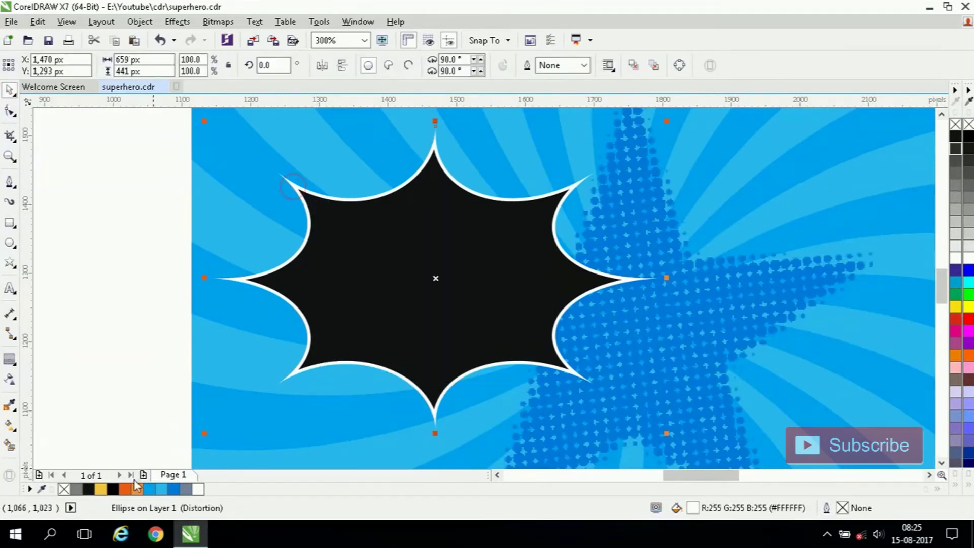
click(112, 489)
click(282, 378)
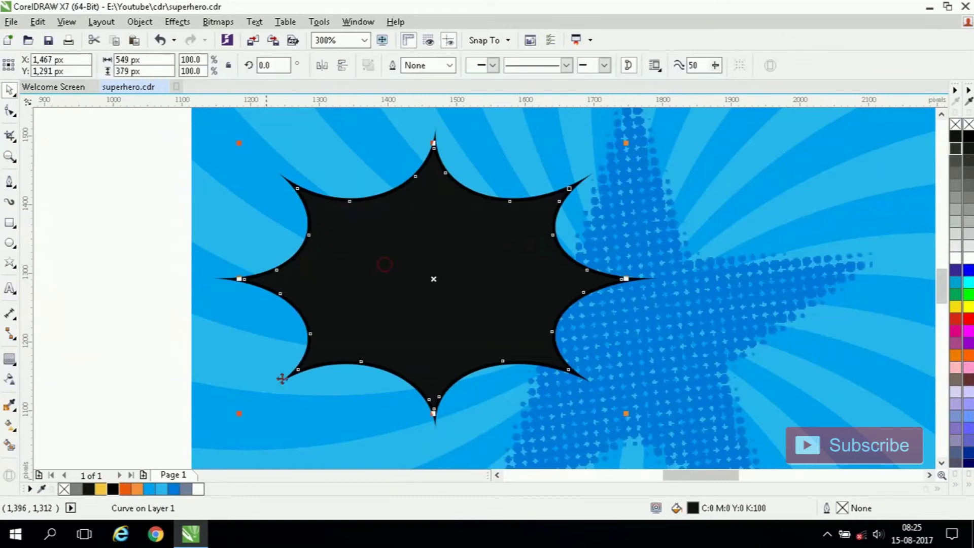
Step: Fill the inner burst with white and move both bursts together to the middle of the background, over the halftone star
click(198, 488)
click(123, 245)
scroll(123, 245, down, 1)
drag(327, 320, 395, 343)
drag(274, 287, 369, 293)
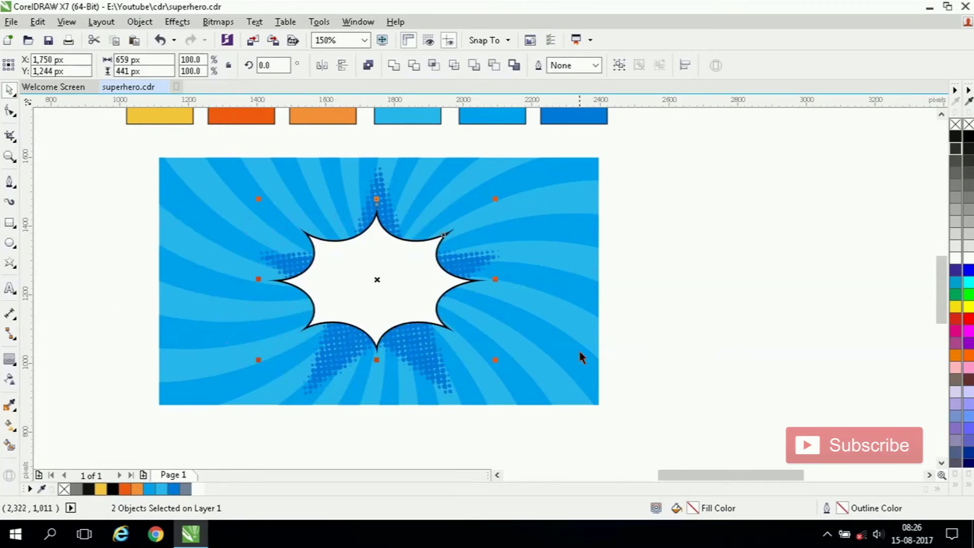
Step: Nudge the white inner burst slightly within the black burst to even out the black border
click(581, 357)
scroll(415, 293, up, 4)
click(211, 207)
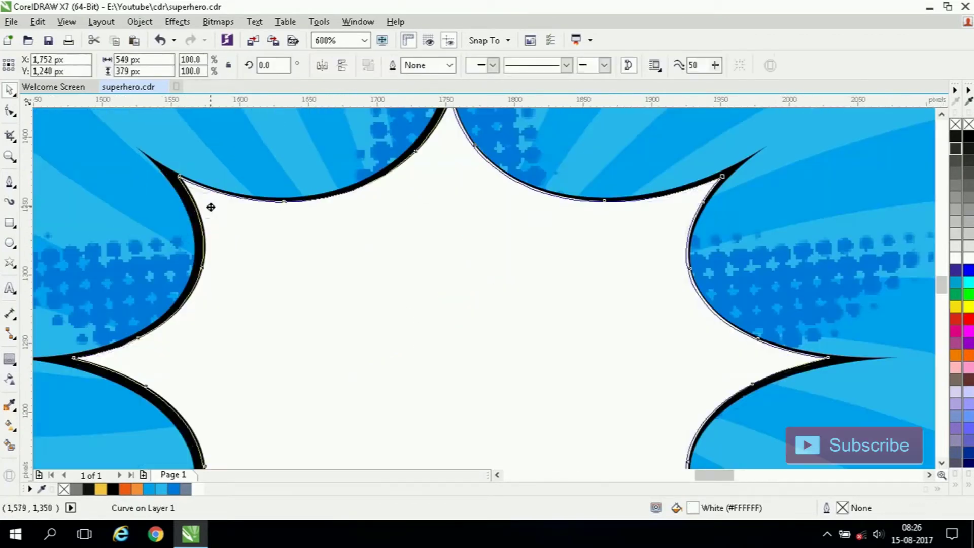
scroll(178, 174, up, 4)
scroll(201, 207, down, 4)
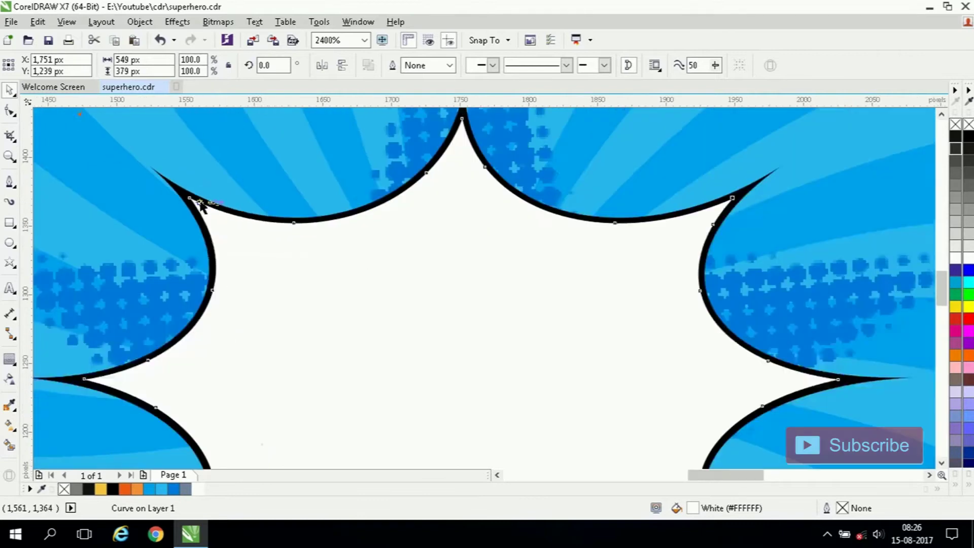
scroll(202, 207, down, 6)
Step: Duplicate the black burst in place by copying and pasting it
click(475, 387)
right_click(475, 387)
click(736, 230)
right_click(816, 232)
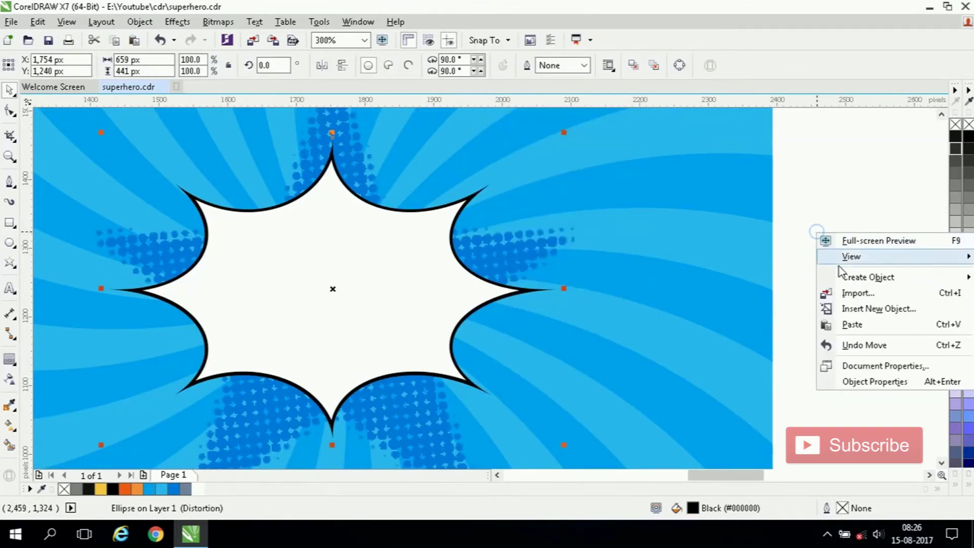
click(852, 324)
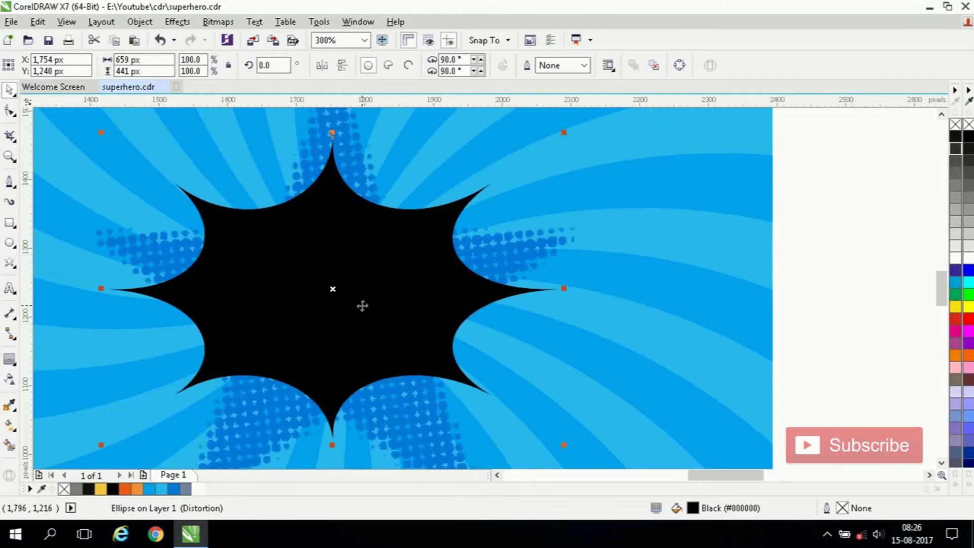
Step: Shift the black burst copy slightly down and to the right, and send it to the back of the page
drag(362, 305, 364, 310)
right_click(363, 311)
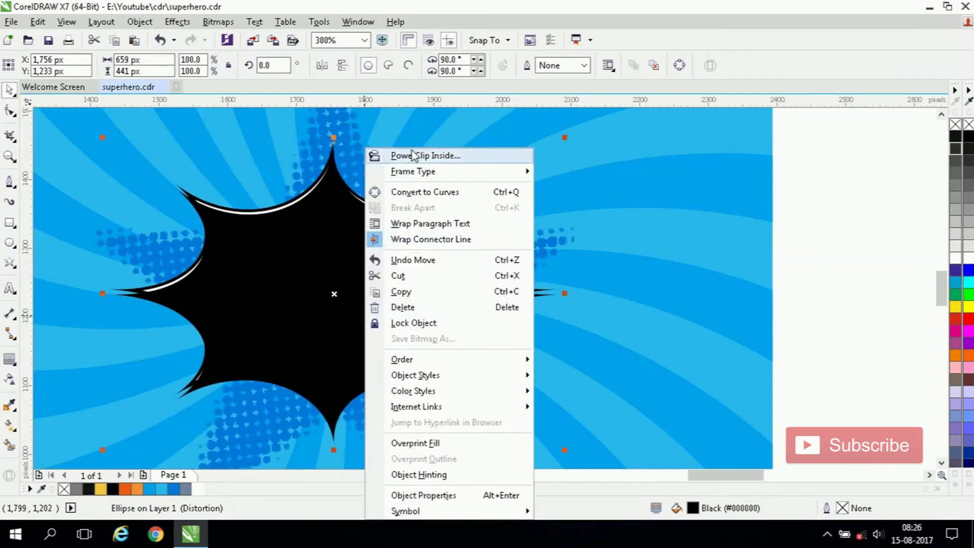
mouse_move(406, 359)
click(568, 379)
Step: Select the black burst copy together with the white burst and bring both to the front of the page
drag(842, 143, 74, 413)
right_click(332, 301)
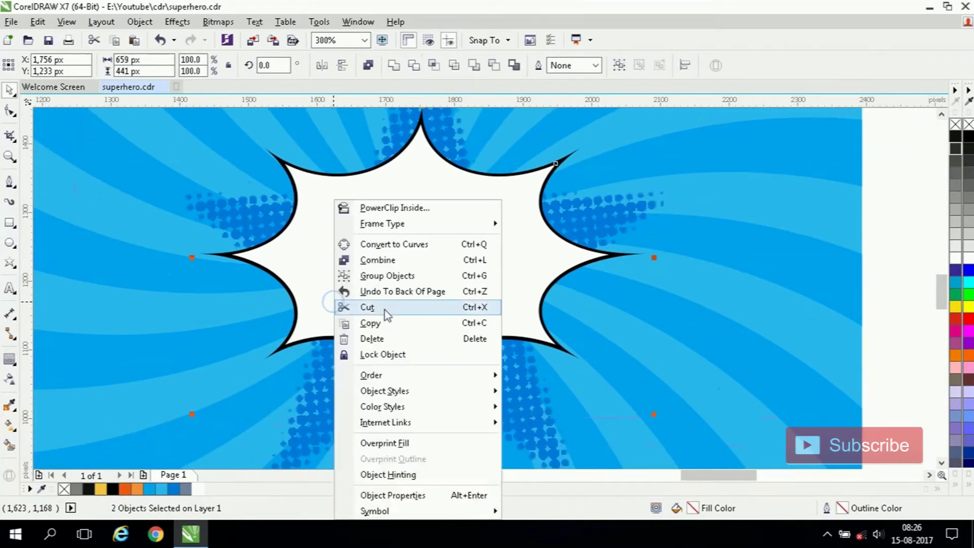
mouse_move(410, 382)
click(546, 374)
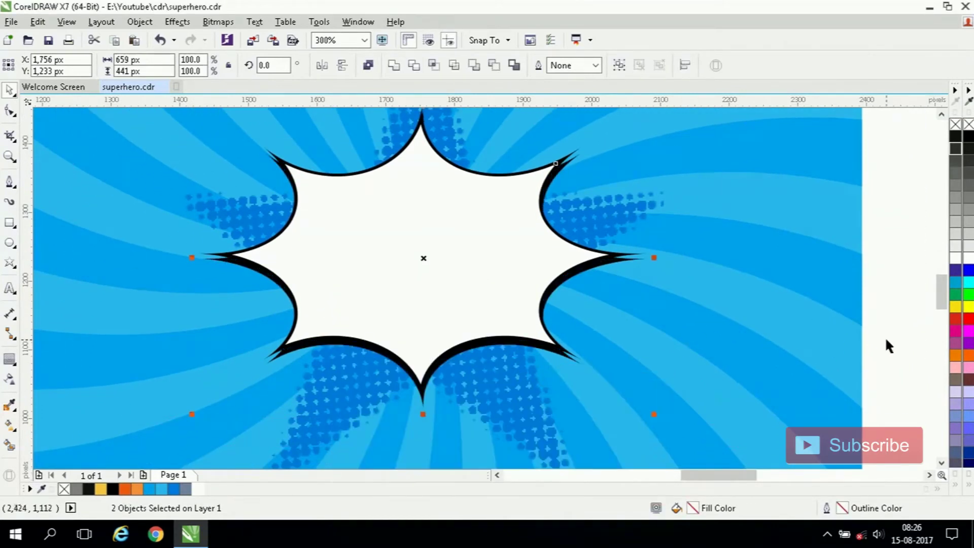
Step: Nudge the black burst copy 10 px down and 10 px right to form a thicker shadow
click(896, 317)
scroll(624, 261, up, 2)
click(615, 256)
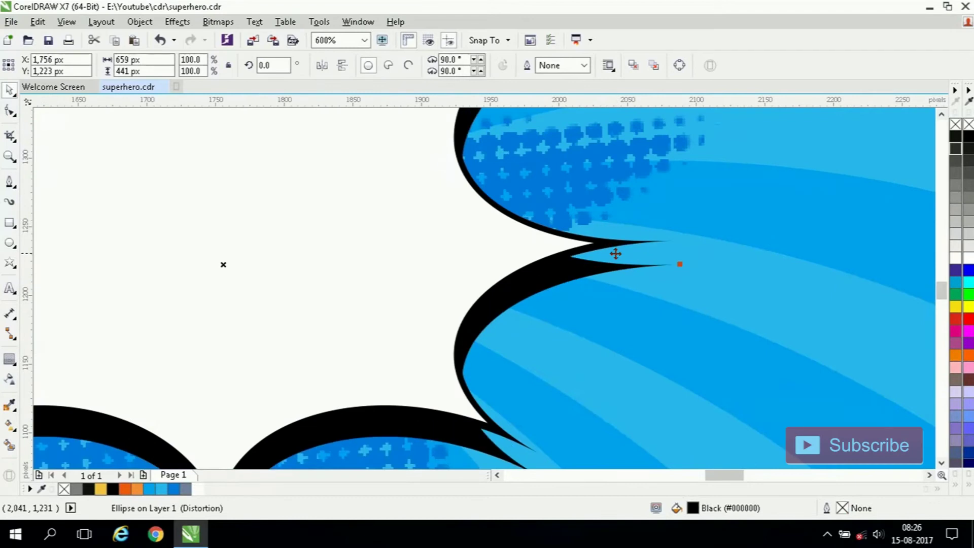
scroll(615, 261, down, 2)
scroll(476, 286, down, 2)
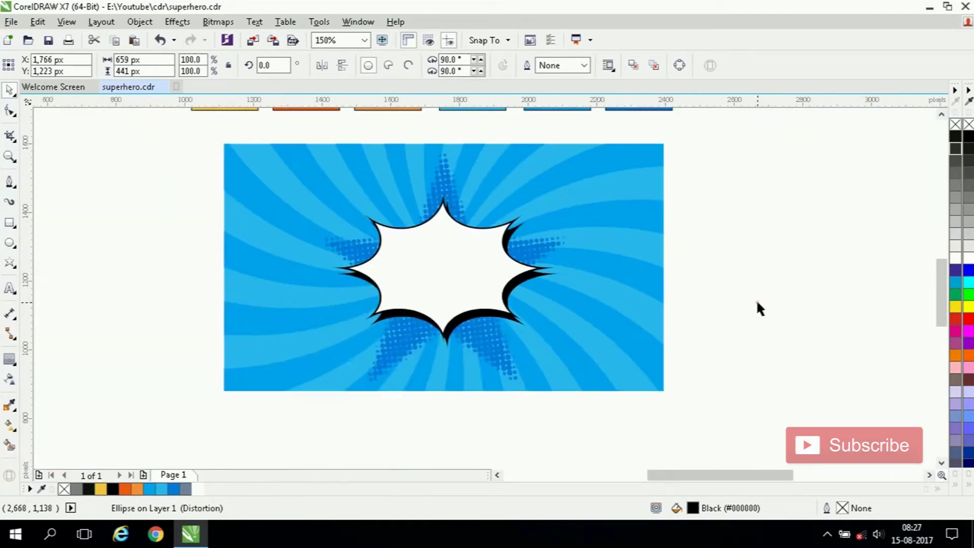
click(757, 309)
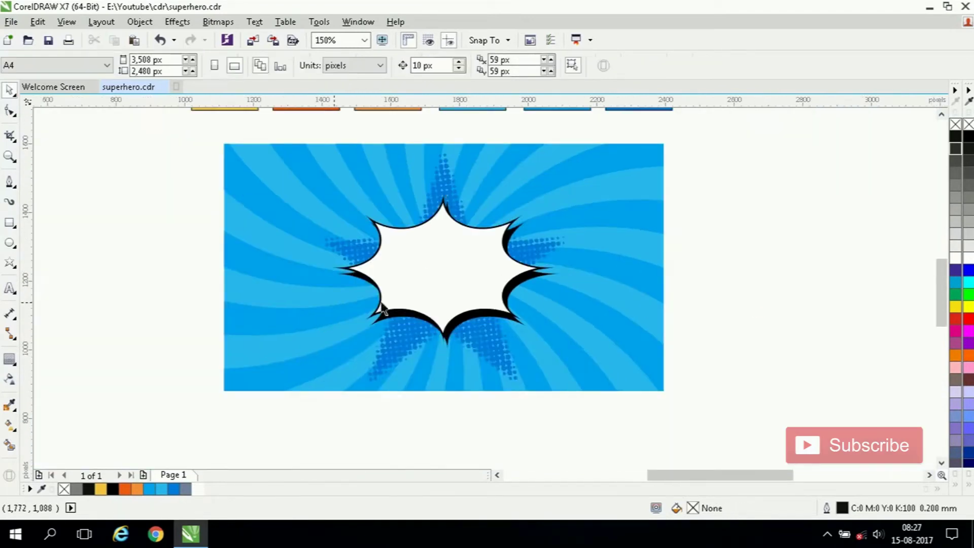
Step: Add the artistic text "SUPERSTAR!" on the blank area beside the background
click(9, 290)
click(107, 276)
scroll(81, 286, up, 2)
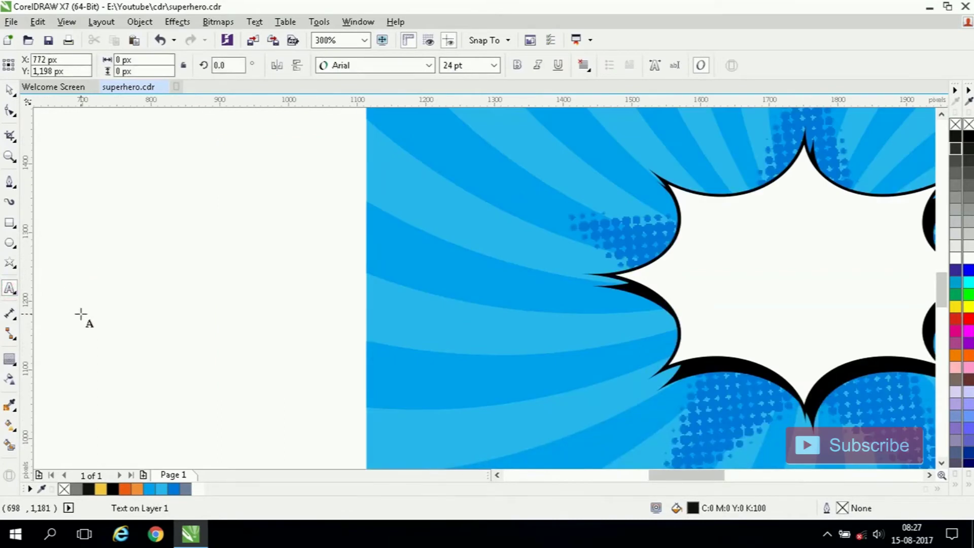
text(SUPERS)
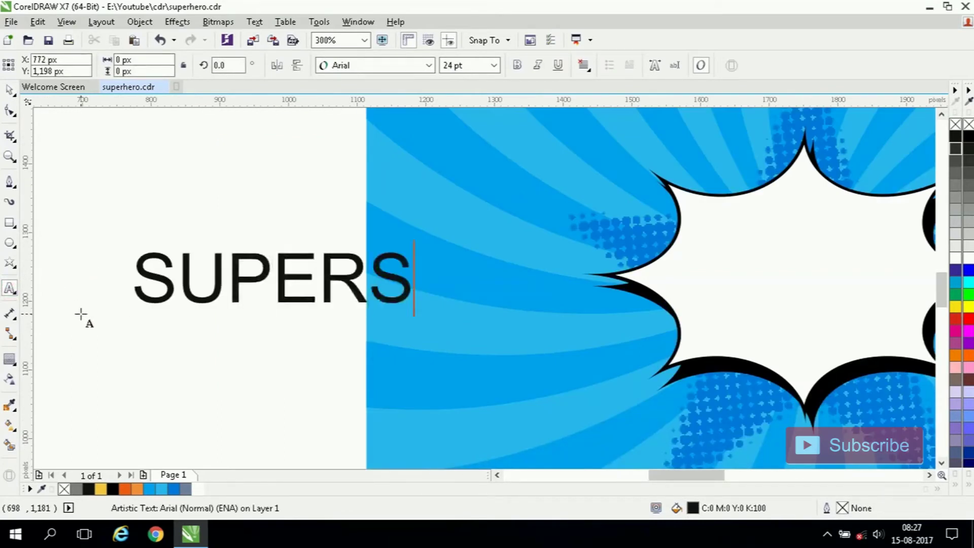
text(TAR!)
click(9, 90)
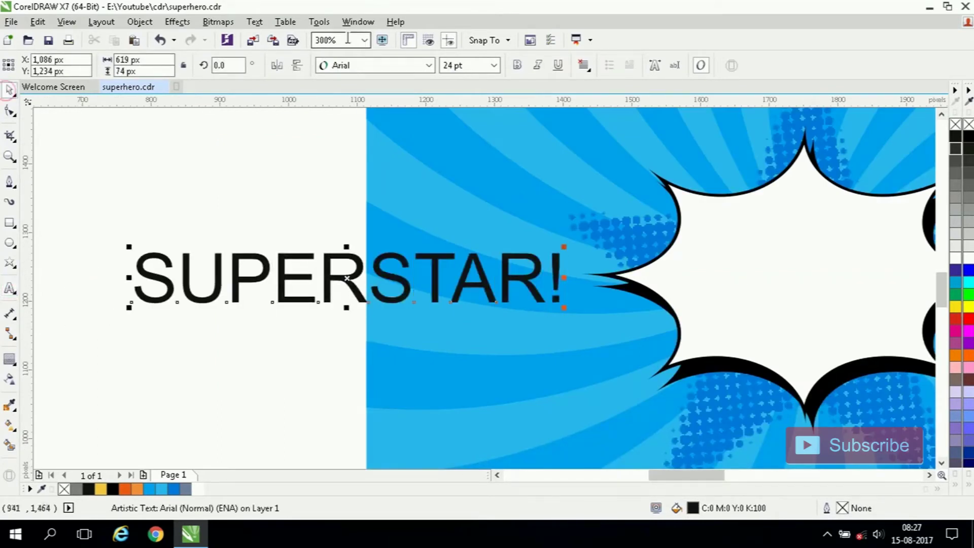
Step: Set the text's font to Impact and move the text fully clear of the background, to its left
click(428, 65)
click(372, 102)
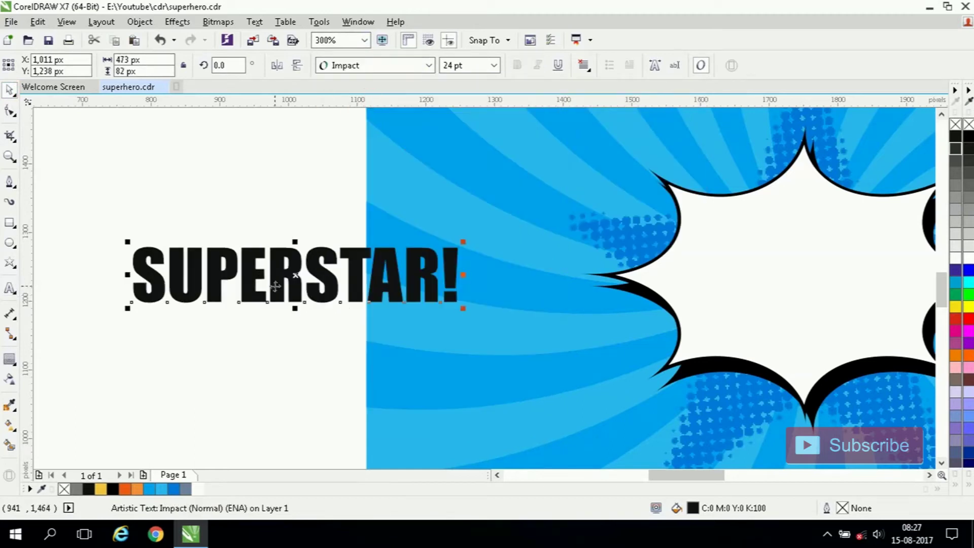
scroll(253, 279, down, 2)
click(115, 238)
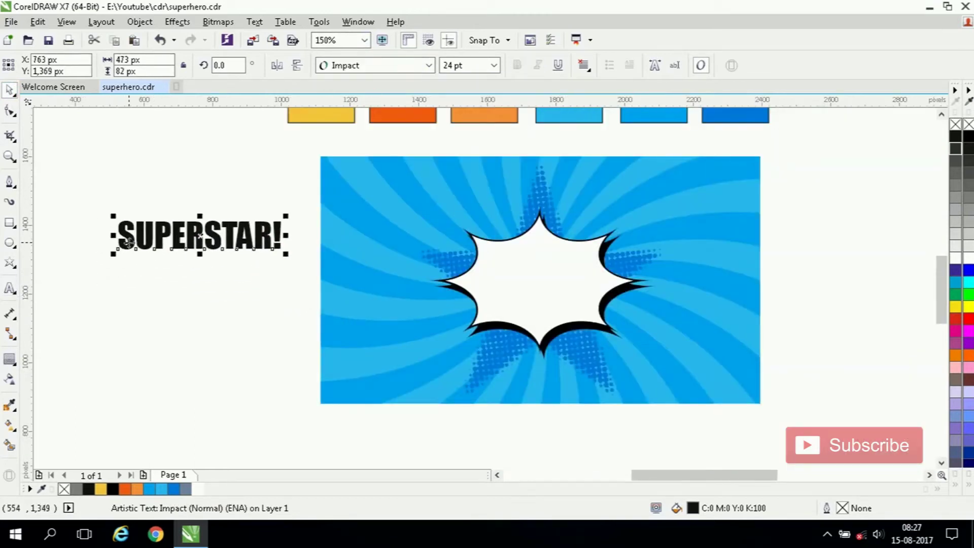
scroll(128, 242, up, 2)
scroll(259, 400, down, 2)
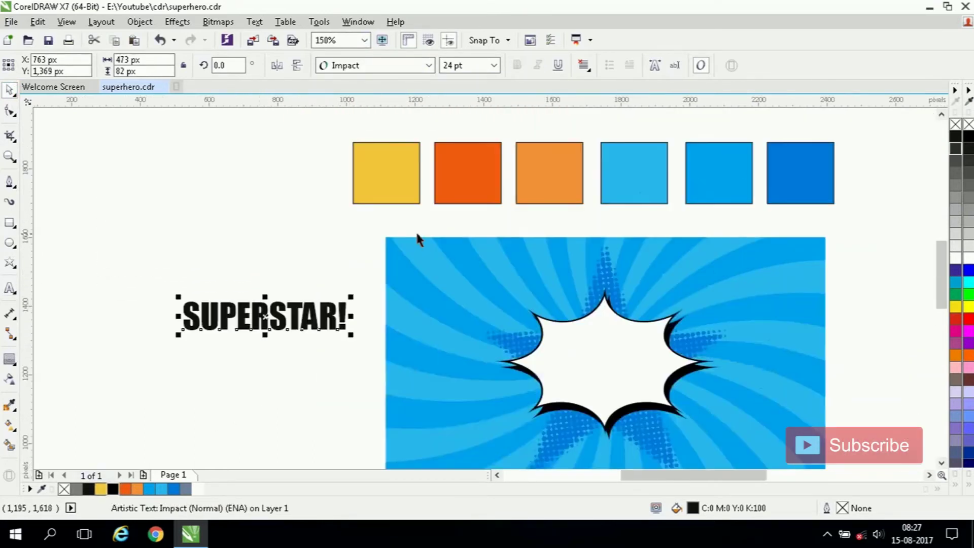
Step: Try the yellow and light orange sampled from the colour swatches as the text's fill
click(9, 405)
click(374, 182)
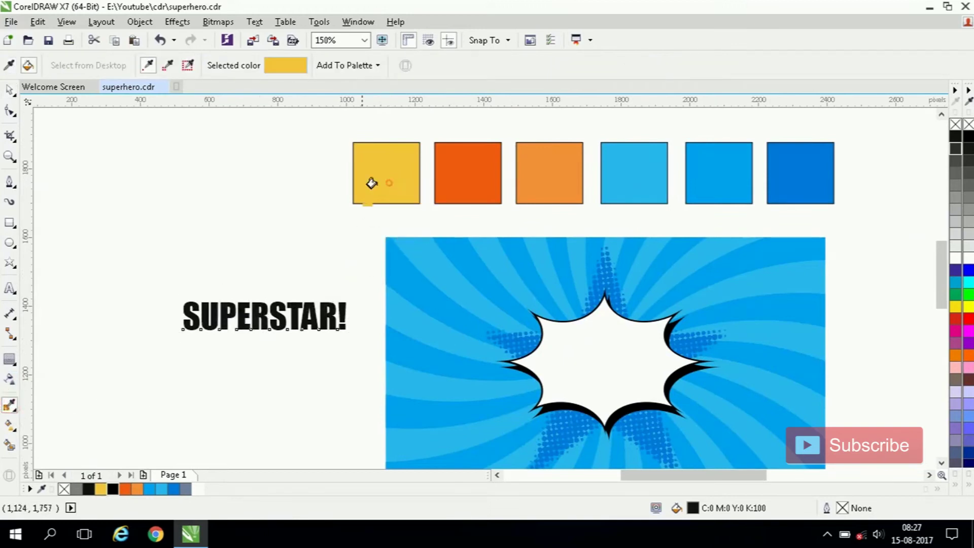
click(274, 314)
click(558, 180)
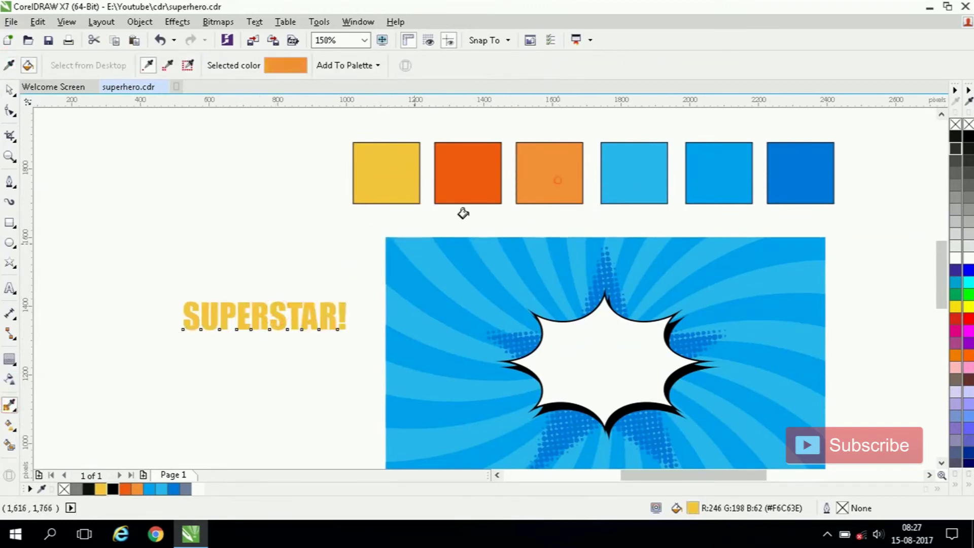
click(288, 306)
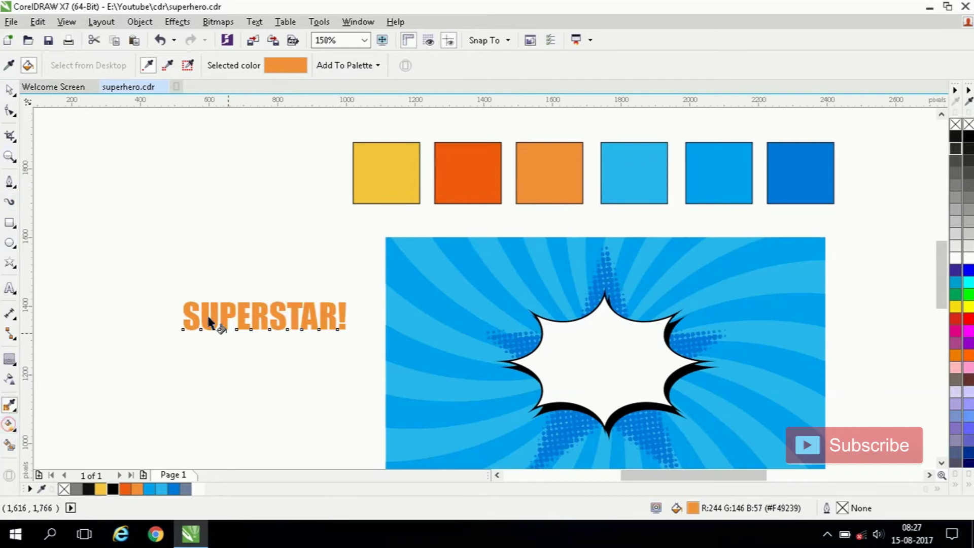
Step: Apply a linear fountain fill across the text, from yellow at the first letter to light orange at the exclamation mark
key(g)
drag(186, 303, 346, 329)
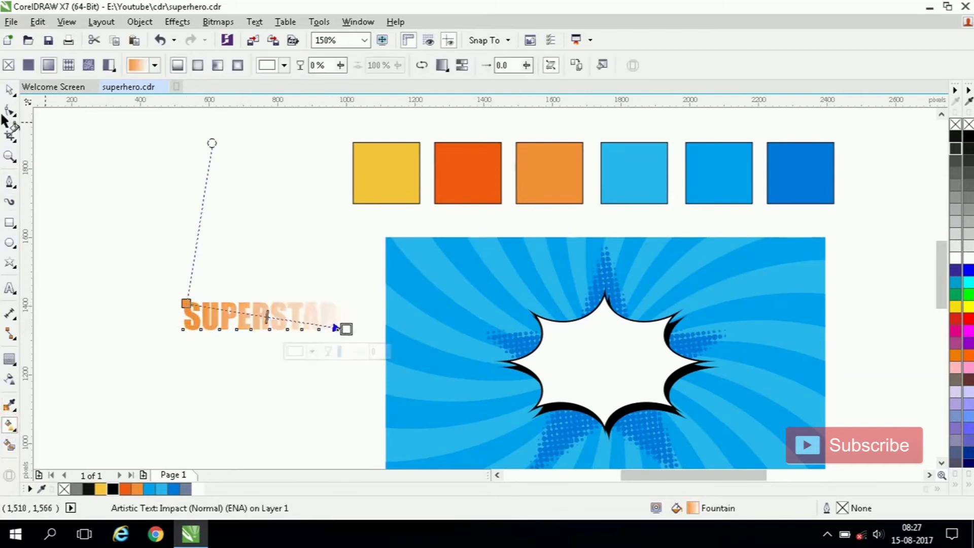
drag(129, 352, 186, 304)
drag(346, 329, 346, 329)
key(space)
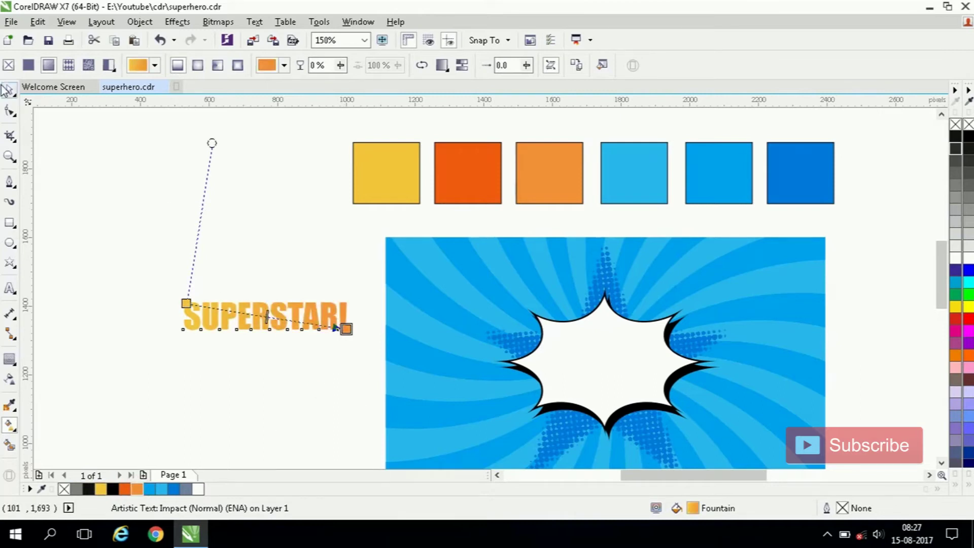
Step: Give the text a black outline placed behind the fill and scaling with the object
scroll(218, 323, up, 2)
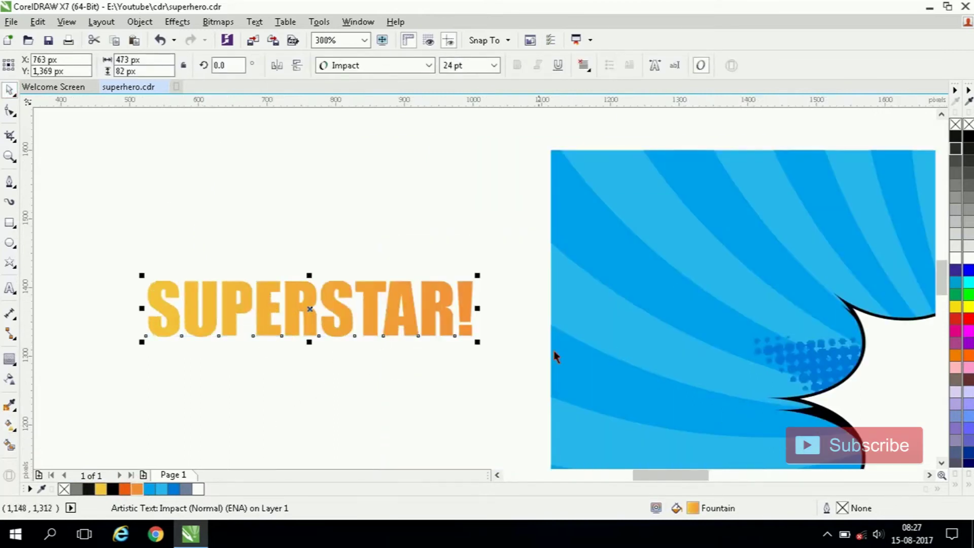
right_click(113, 488)
double_click(826, 508)
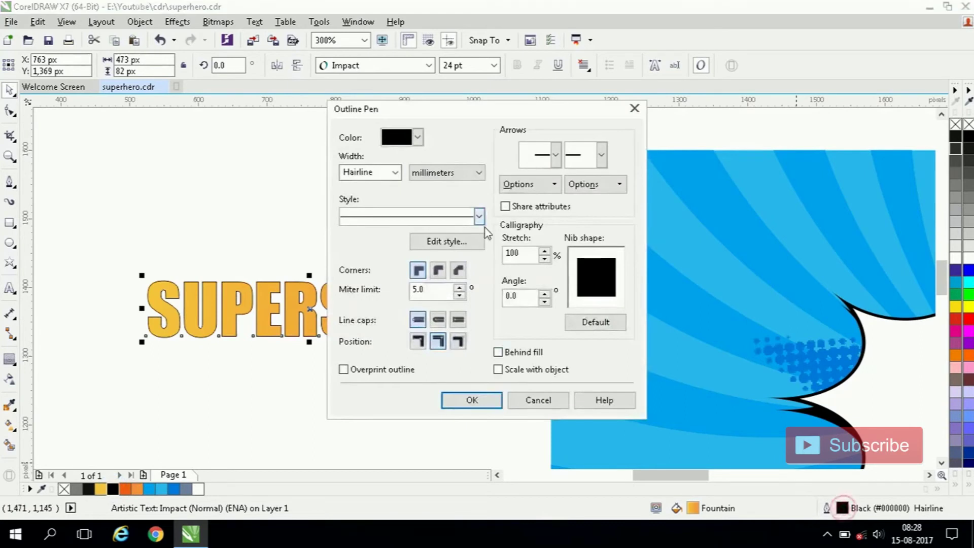
click(394, 173)
click(357, 326)
click(498, 351)
click(498, 369)
click(471, 400)
Step: Set the text's outline width to 1.5 mm
double_click(826, 507)
click(396, 173)
click(361, 262)
click(485, 401)
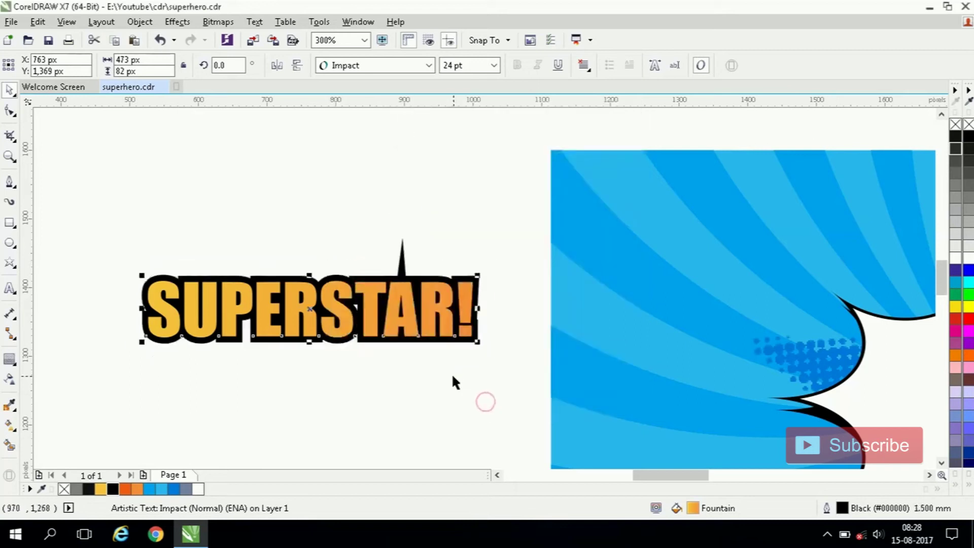
Step: Offset the first letter S by -1% horizontally and -4% vertically, and rotate it 3°
scroll(404, 277, up, 1)
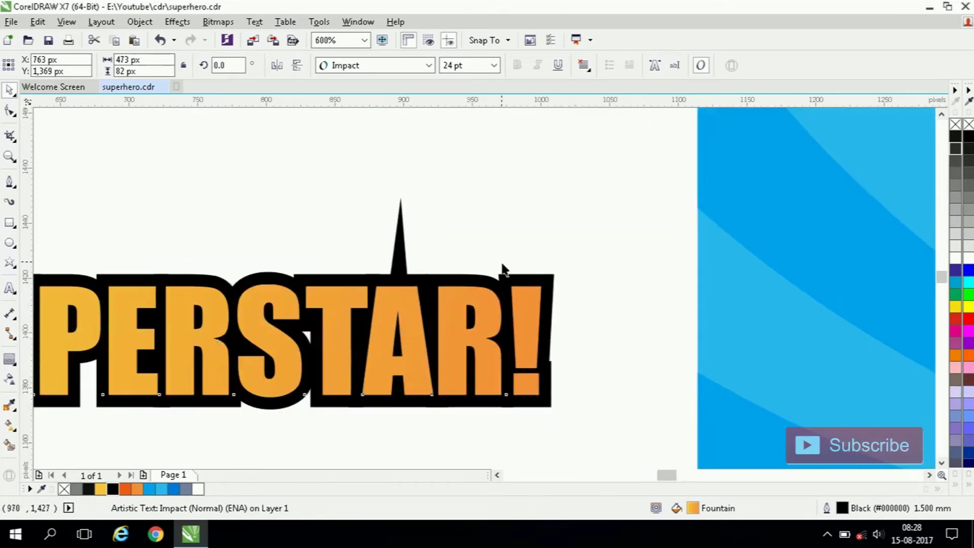
scroll(541, 291, down, 1)
scroll(299, 301, up, 1)
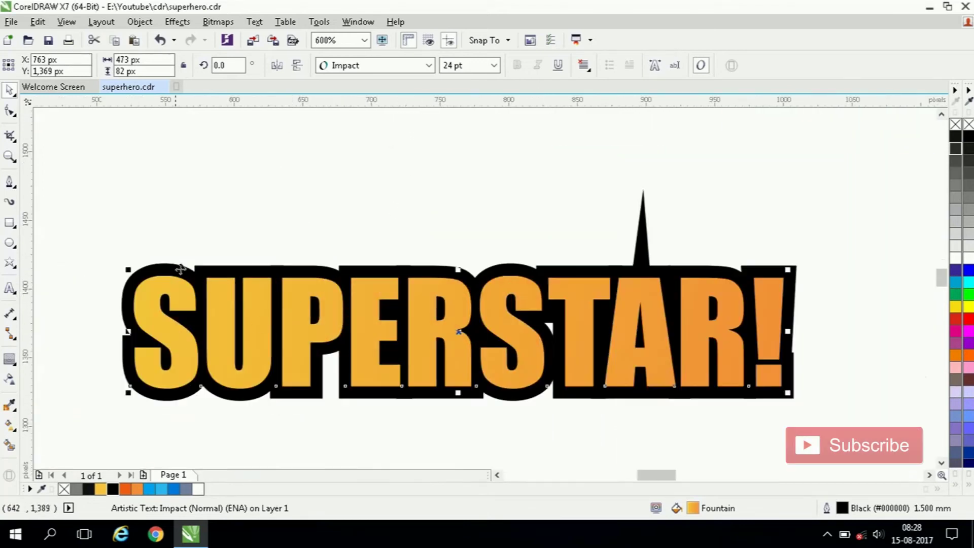
click(9, 110)
click(128, 390)
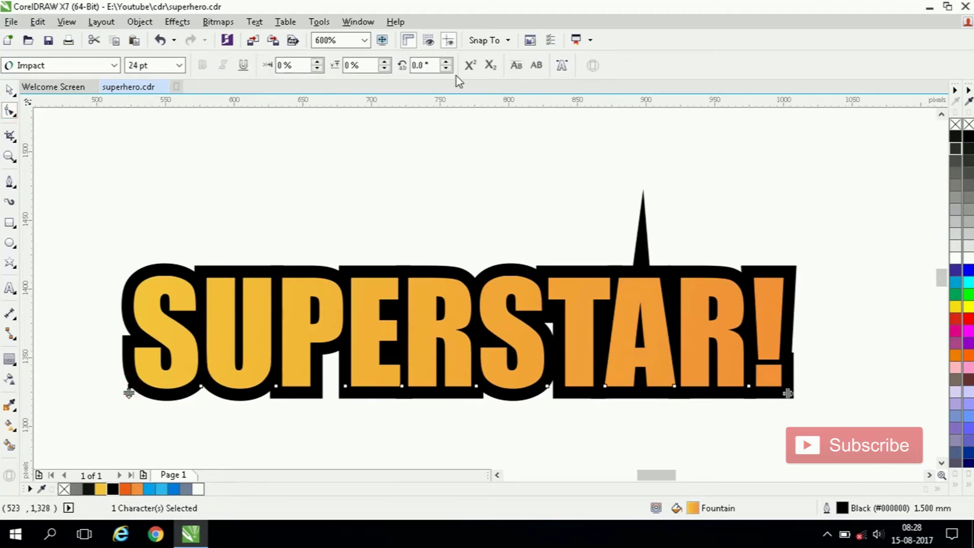
click(316, 68)
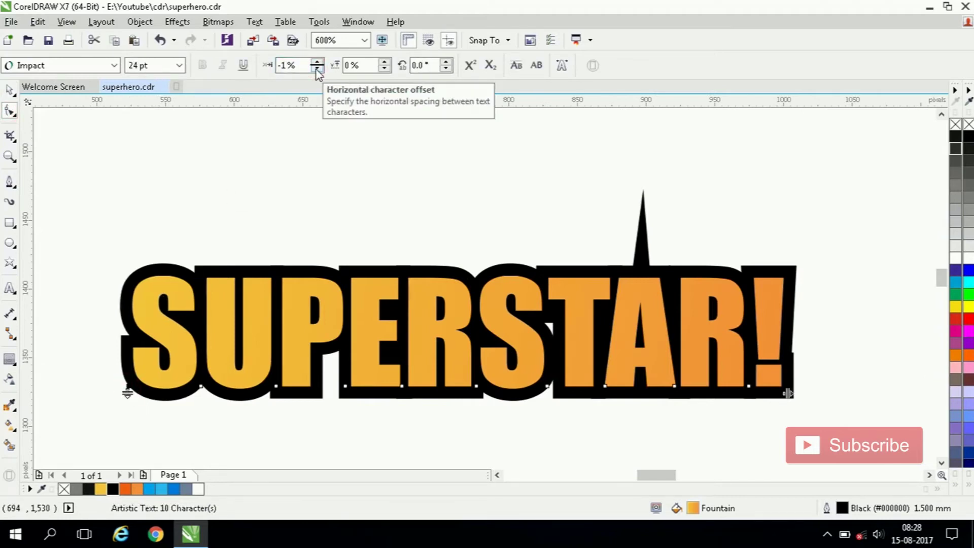
click(384, 69)
click(384, 69)
click(384, 69)
click(384, 69)
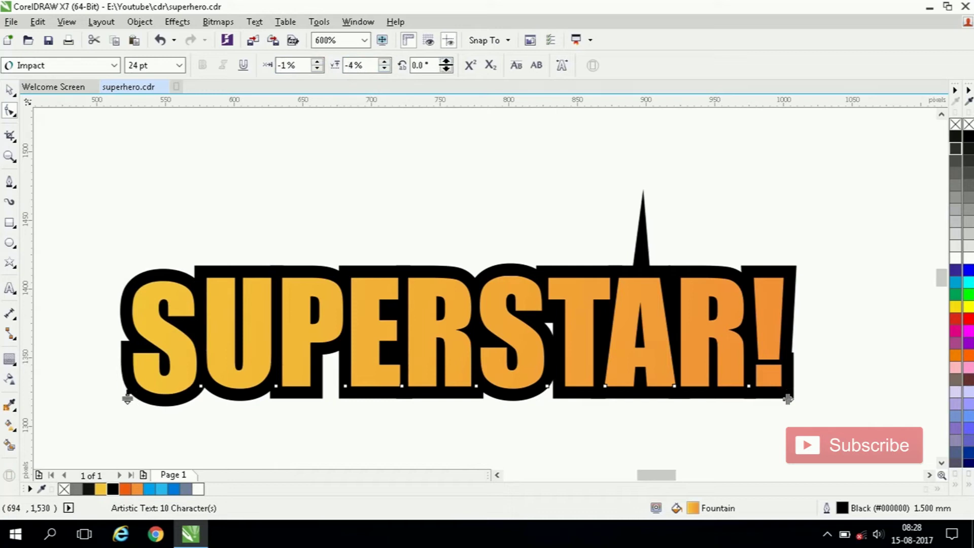
text(3)
key(Return)
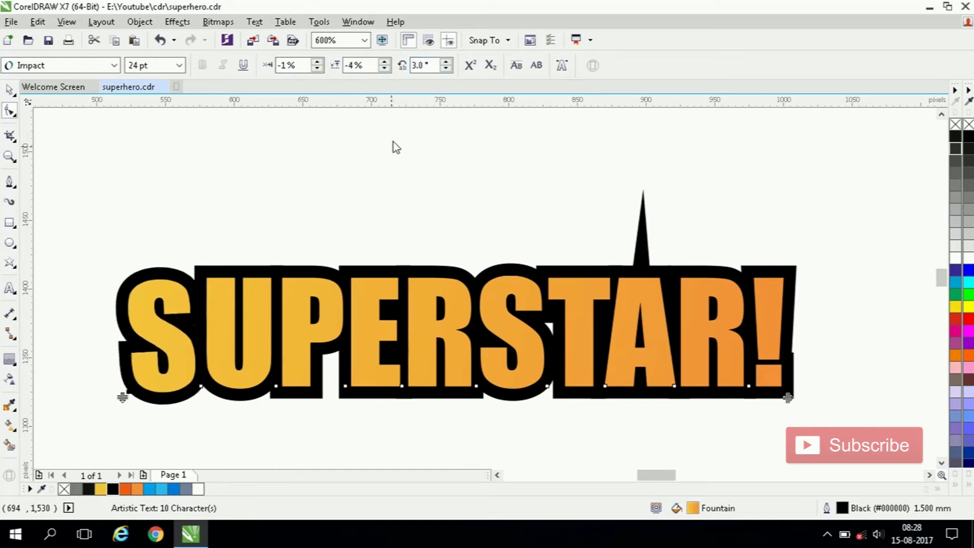
Step: Raise the letter U slightly above the baseline and rotate it -1°
click(202, 387)
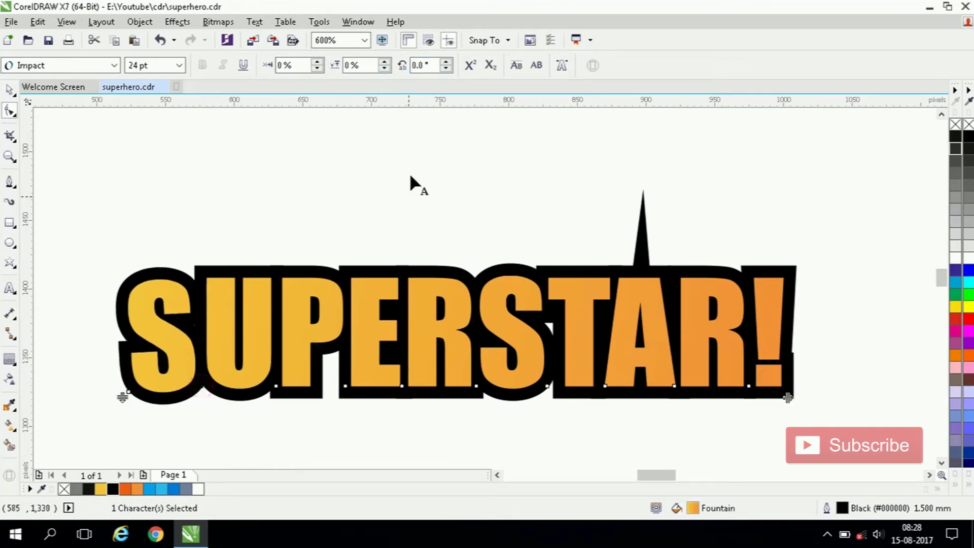
click(385, 63)
click(385, 63)
click(436, 66)
text(-1)
key(Return)
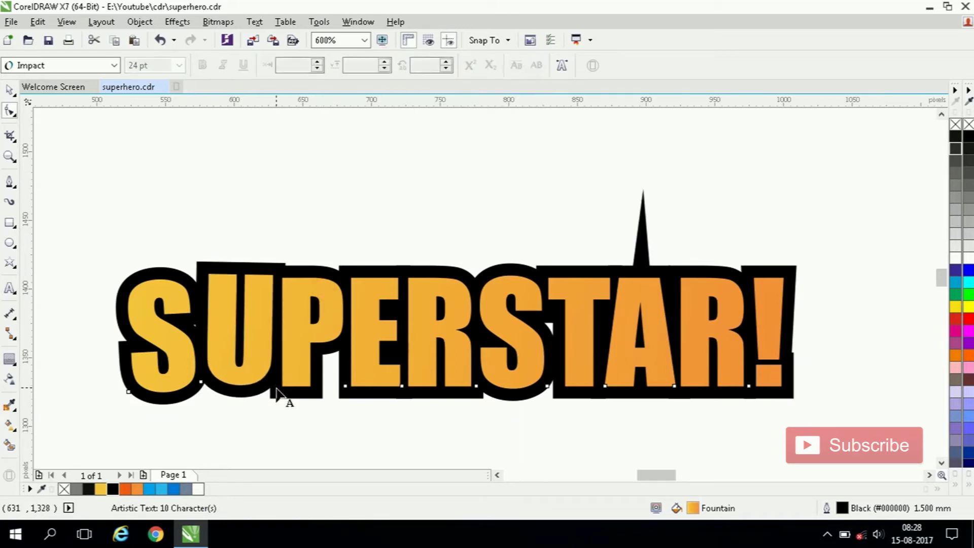
Step: Offset the letter P by 5% horizontally and -4% vertically, and rotate it 3°
click(275, 391)
click(385, 70)
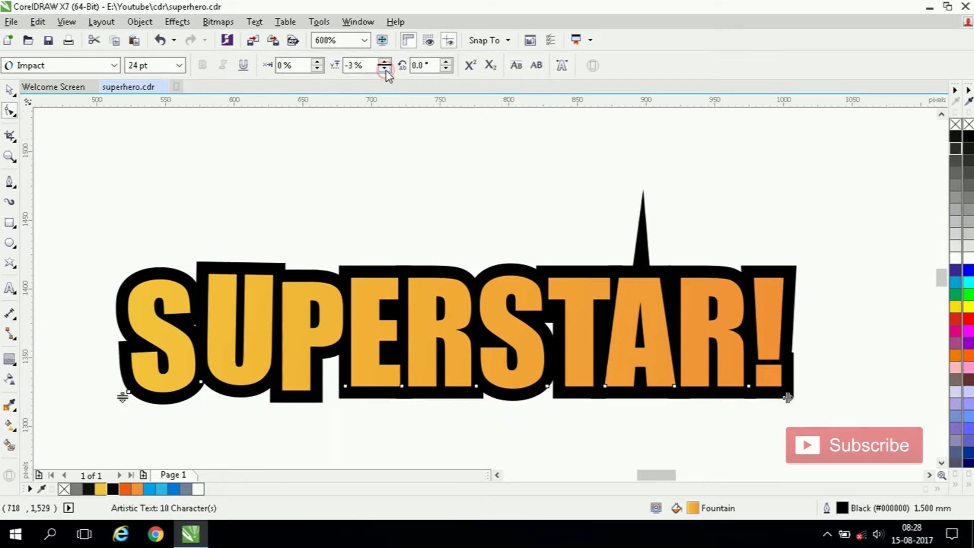
click(316, 62)
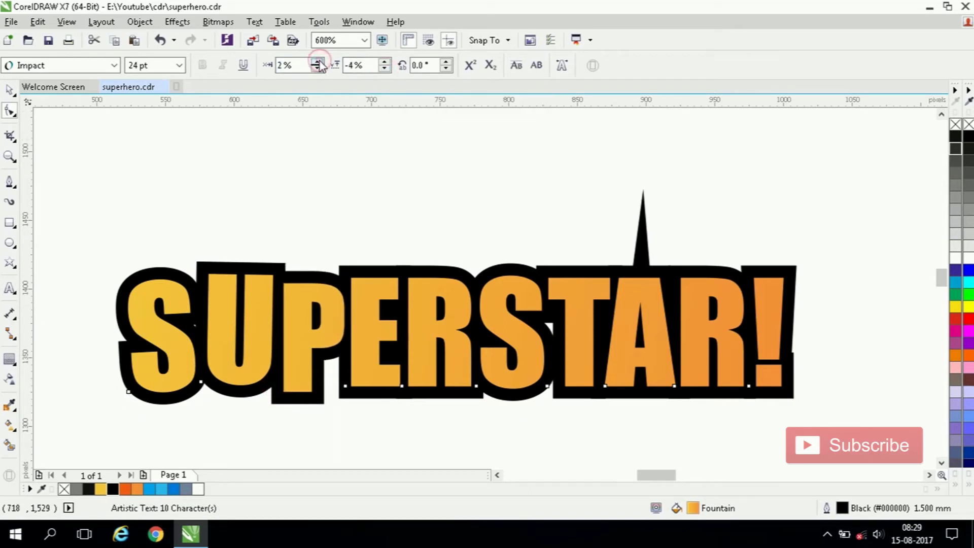
click(316, 62)
click(316, 62)
click(317, 62)
click(317, 62)
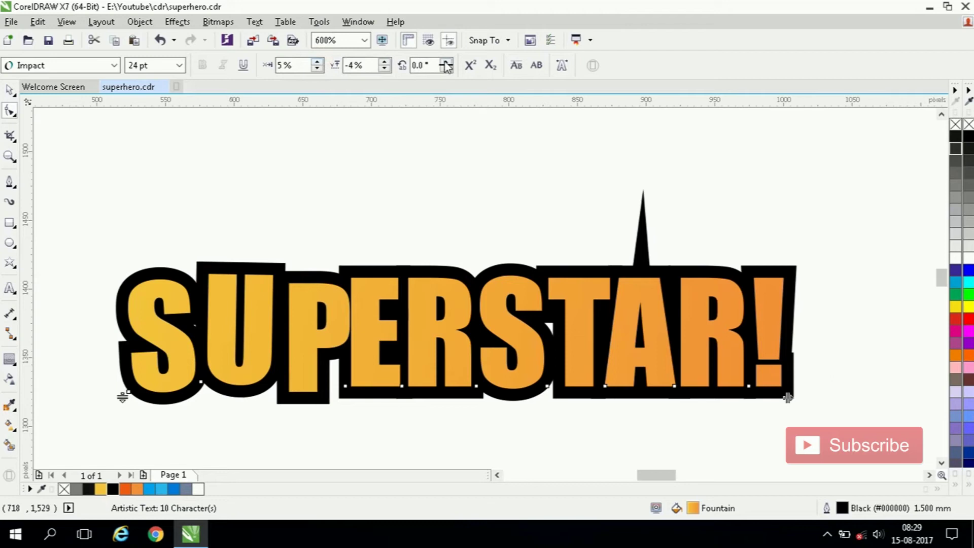
text(3)
key(Return)
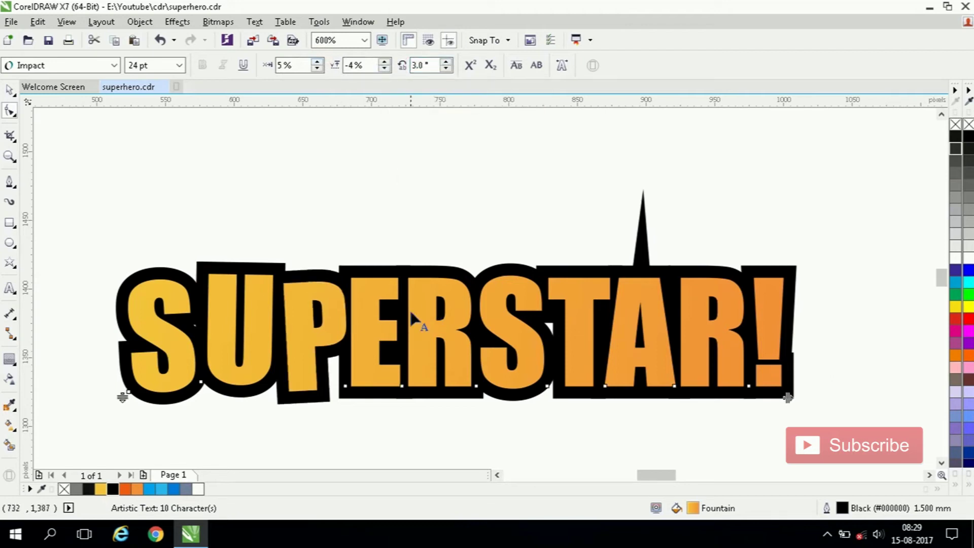
Step: Raise the letter E with a 10% vertical offset and rotate it -1°
click(345, 387)
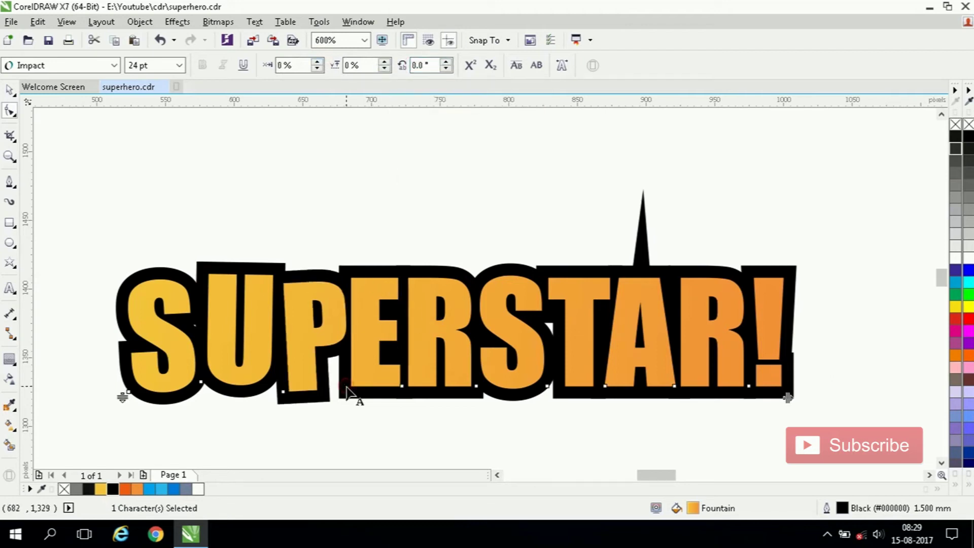
click(385, 62)
click(385, 62)
click(384, 62)
key(Tab)
text(-1)
key(Return)
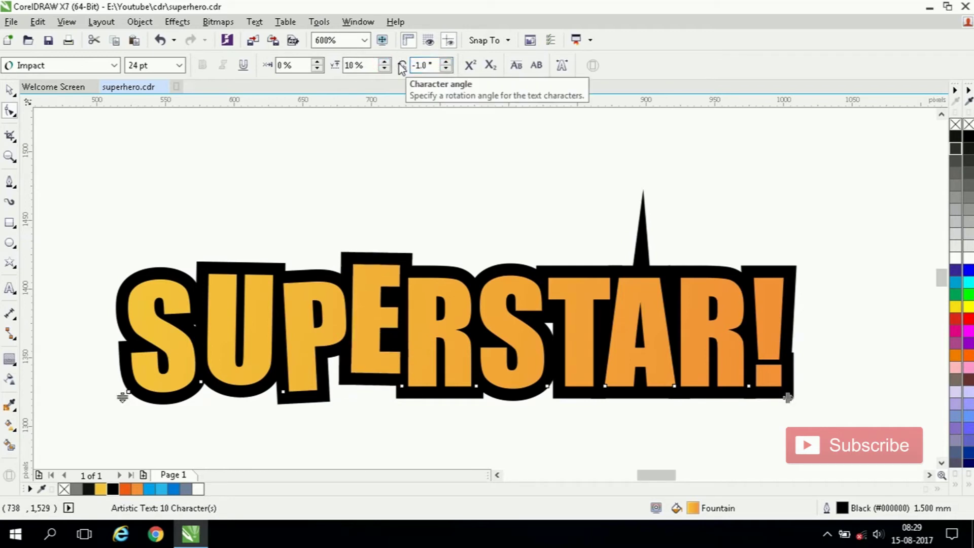
Step: Give the first letter R a horizontal offset of 4%
click(402, 388)
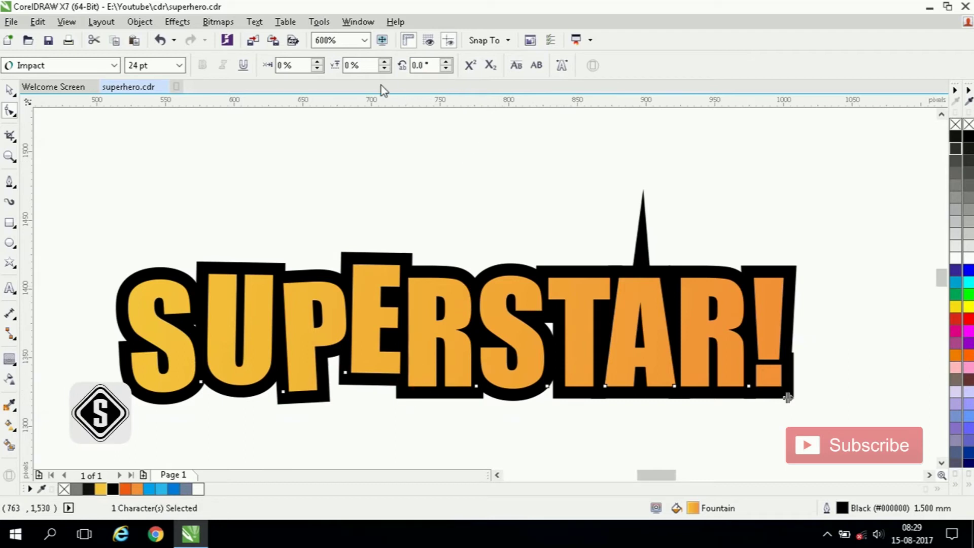
click(317, 62)
click(317, 62)
click(318, 62)
click(318, 61)
click(318, 62)
click(318, 68)
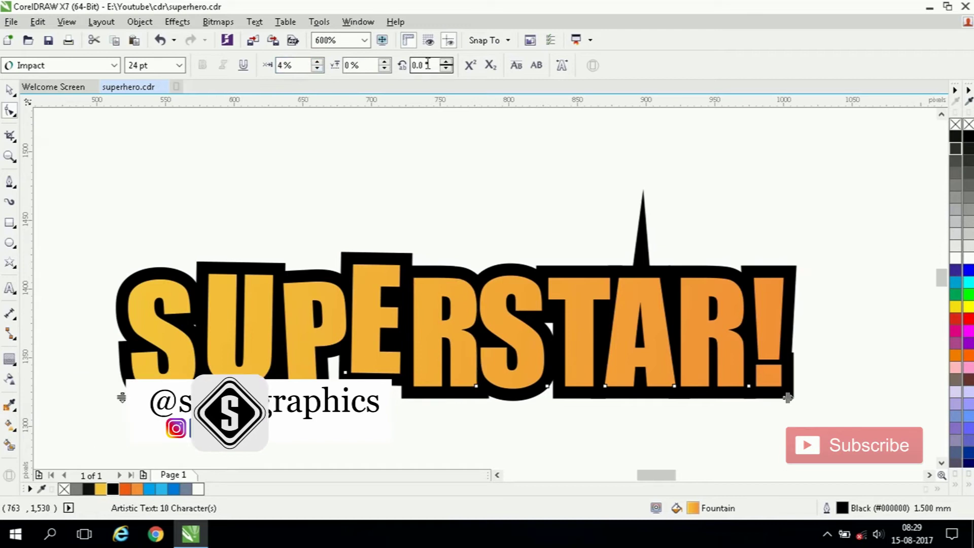
Step: Lower the first letter R with a -5% vertical offset and rotate it -3°
click(384, 71)
click(384, 71)
click(385, 71)
click(384, 71)
click(384, 71)
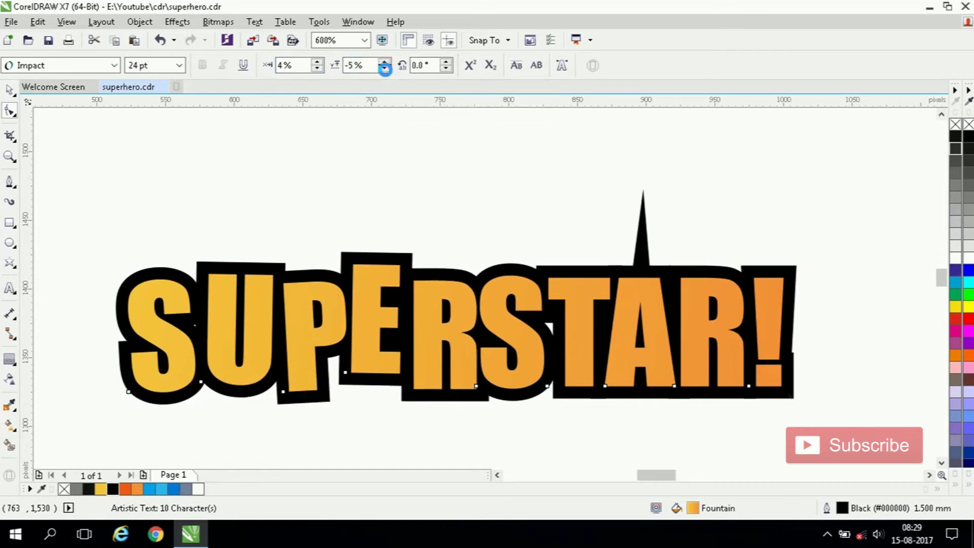
click(446, 66)
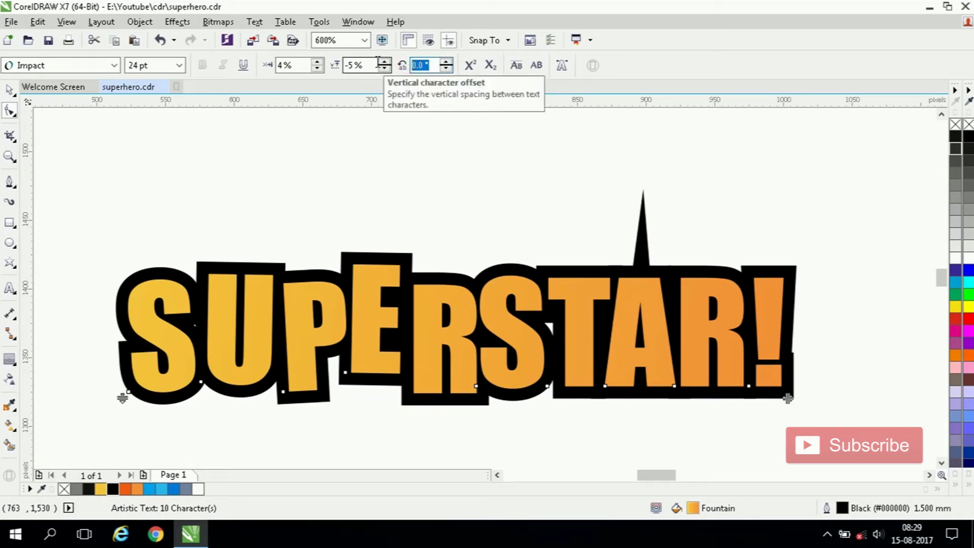
text(-3)
key(Return)
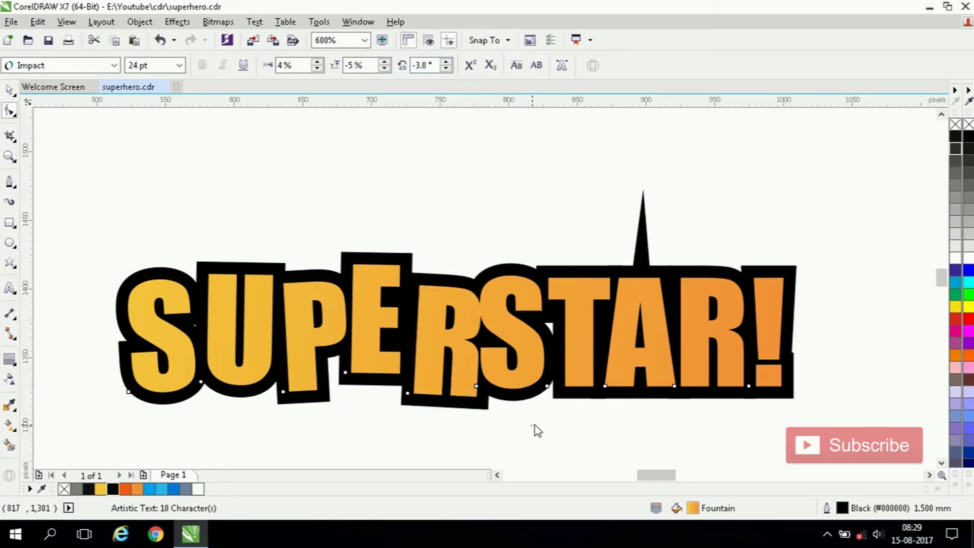
Step: Shift the last four characters, TAR!, together by about 23% horizontally and 2% vertically, away from the second S
drag(536, 430, 809, 373)
drag(552, 390, 583, 388)
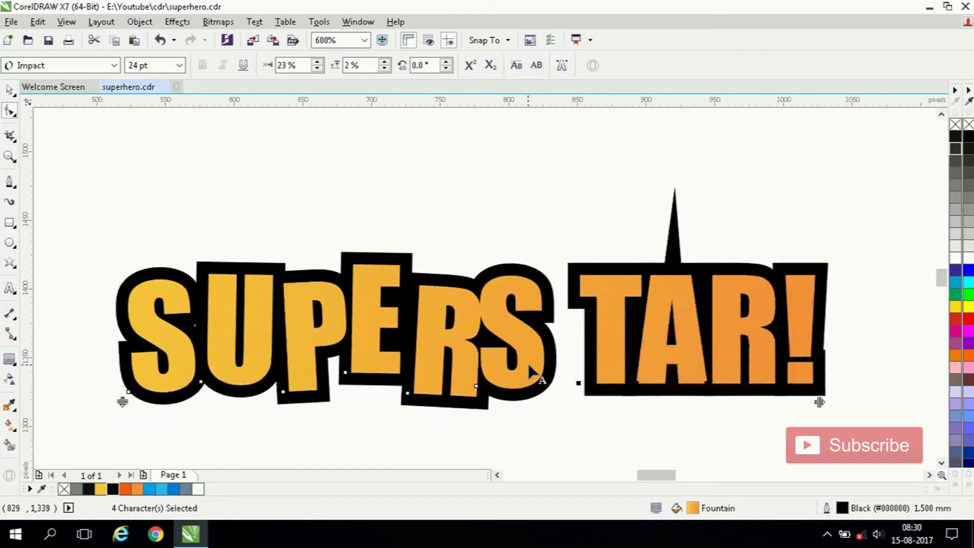
Step: Offset the second letter S by 10% horizontally and 15% vertically, and rotate it 5°
click(476, 387)
click(318, 62)
click(317, 62)
click(318, 62)
click(318, 62)
click(318, 62)
click(446, 62)
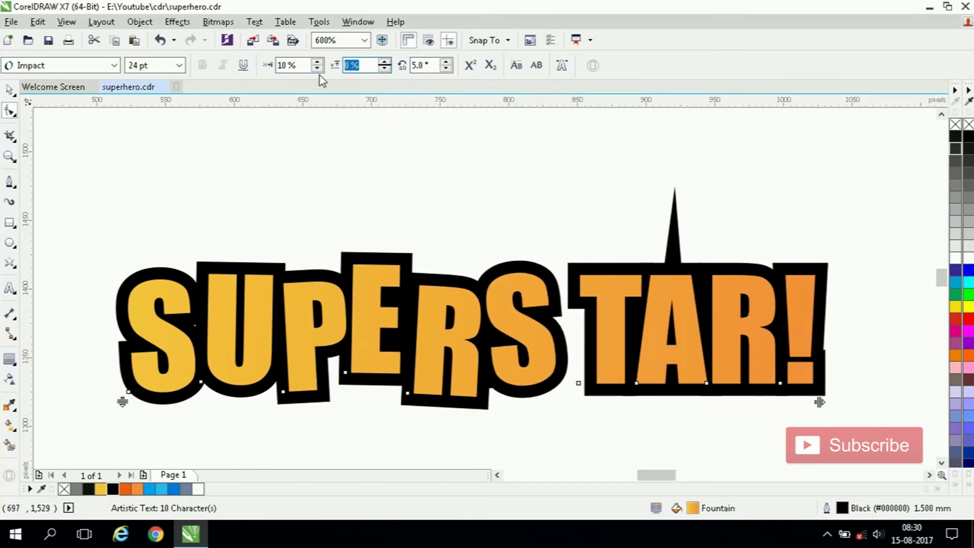
key(Return)
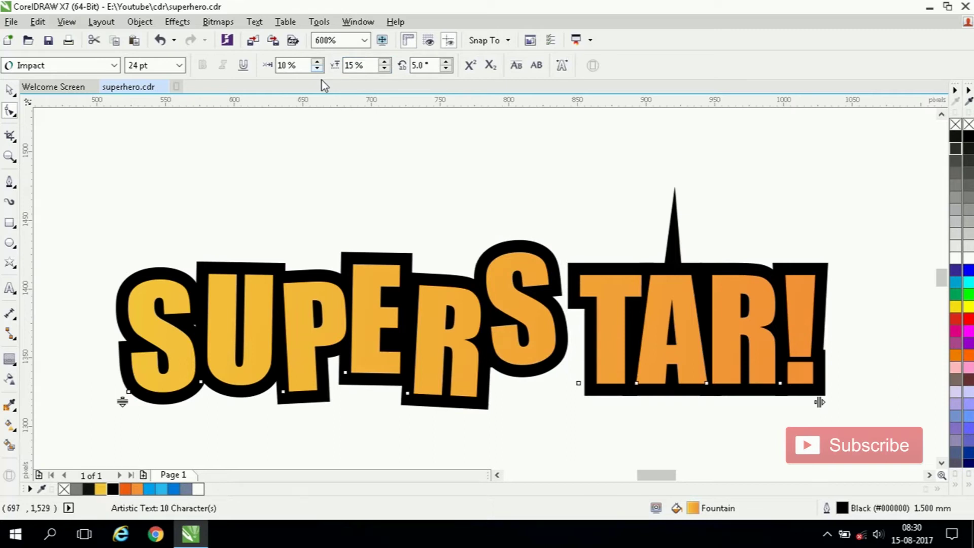
Step: Reduce the letter T's horizontal offset to 14% and rotate it -5°
click(578, 383)
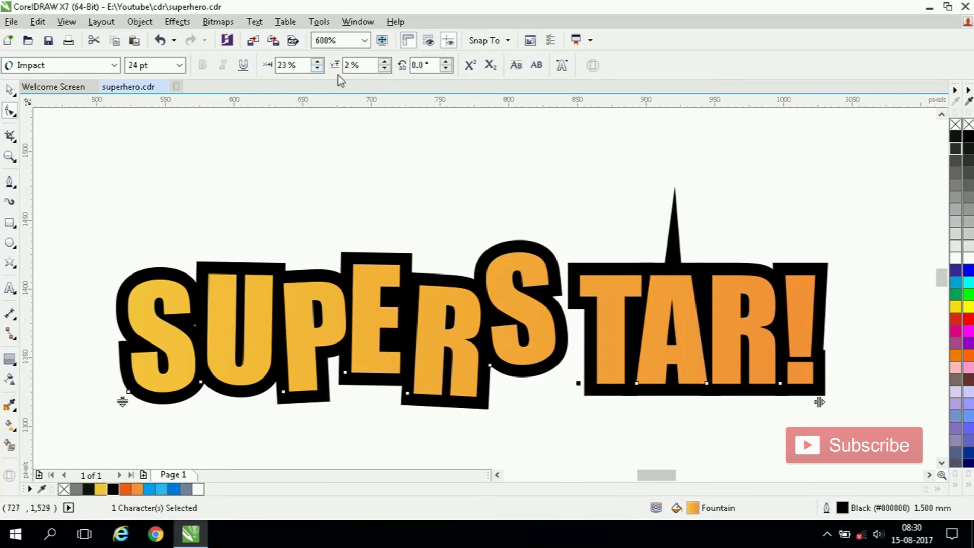
click(316, 69)
click(316, 69)
click(316, 69)
click(316, 69)
click(316, 69)
key(Tab)
text(-)
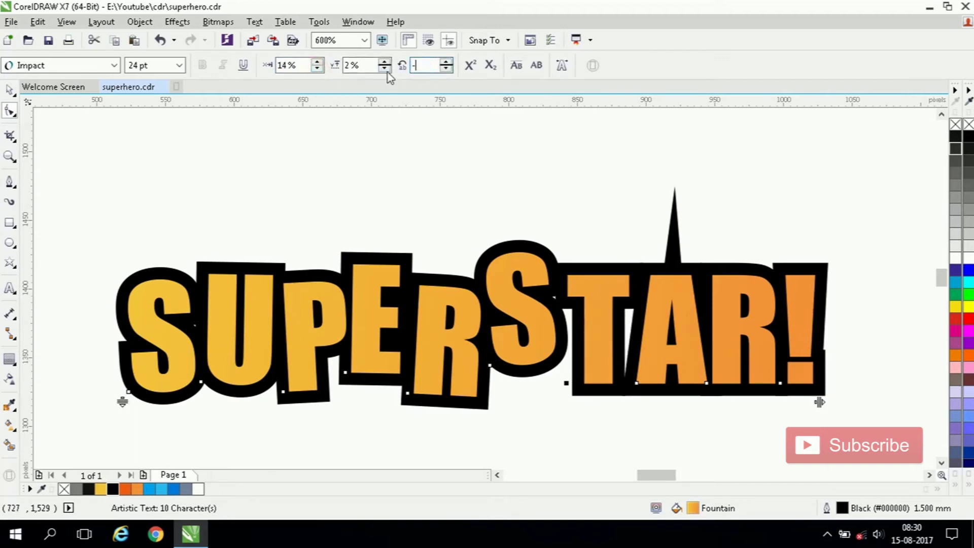
text(5)
key(Return)
Step: Tighten the letter T toward the second S with a horizontal offset of 7%
click(318, 69)
click(318, 69)
click(318, 70)
click(318, 69)
click(318, 69)
click(318, 69)
click(318, 70)
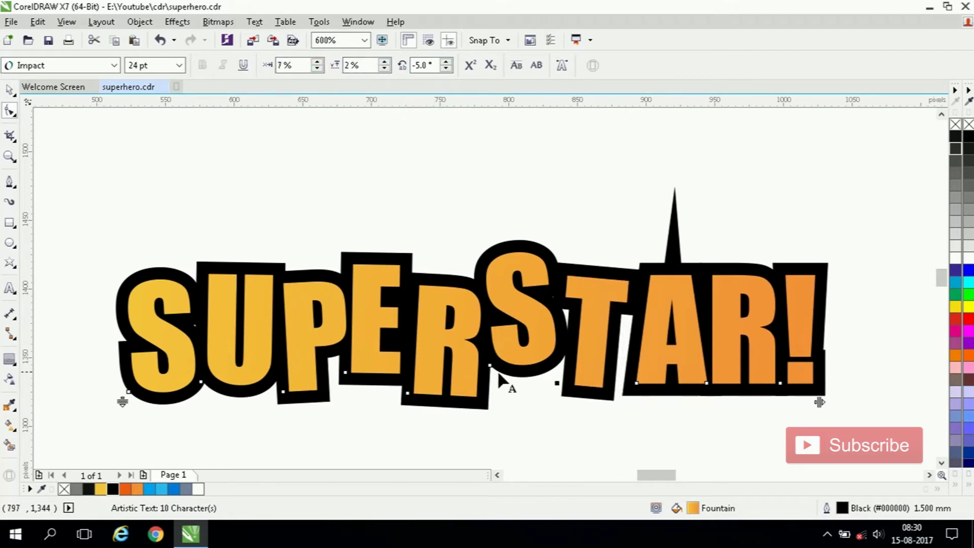
Step: Fine-tune the second letter S to a 10% horizontal offset and an 11% vertical offset
click(488, 366)
click(319, 71)
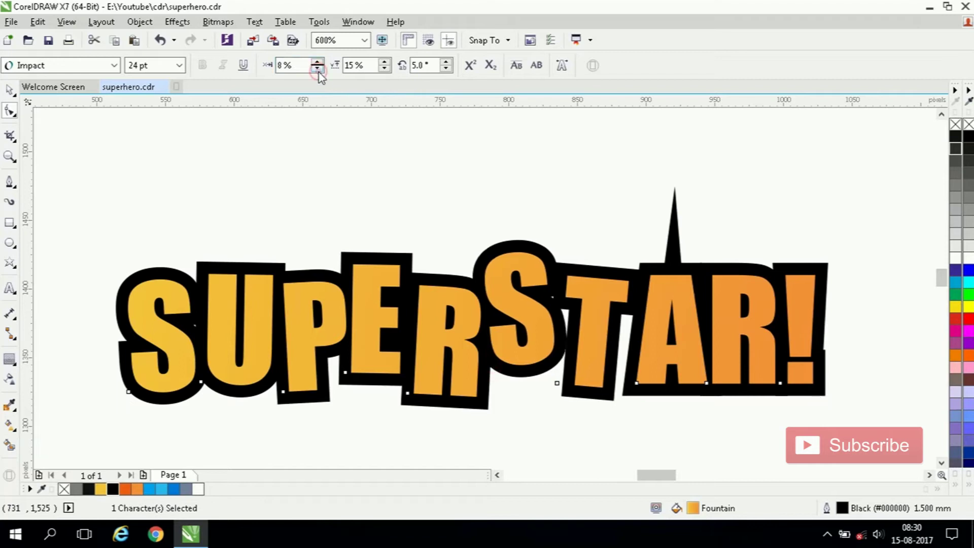
click(317, 61)
click(317, 62)
click(384, 69)
click(384, 68)
click(384, 68)
click(384, 68)
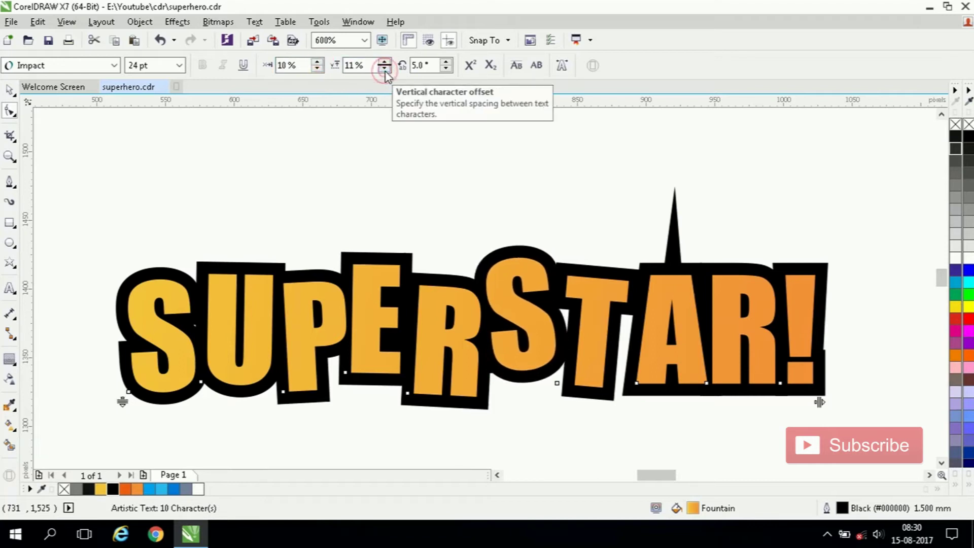
Step: Rotate the letter A by 3° and set its horizontal offset to 22%
click(637, 384)
click(417, 70)
key(Return)
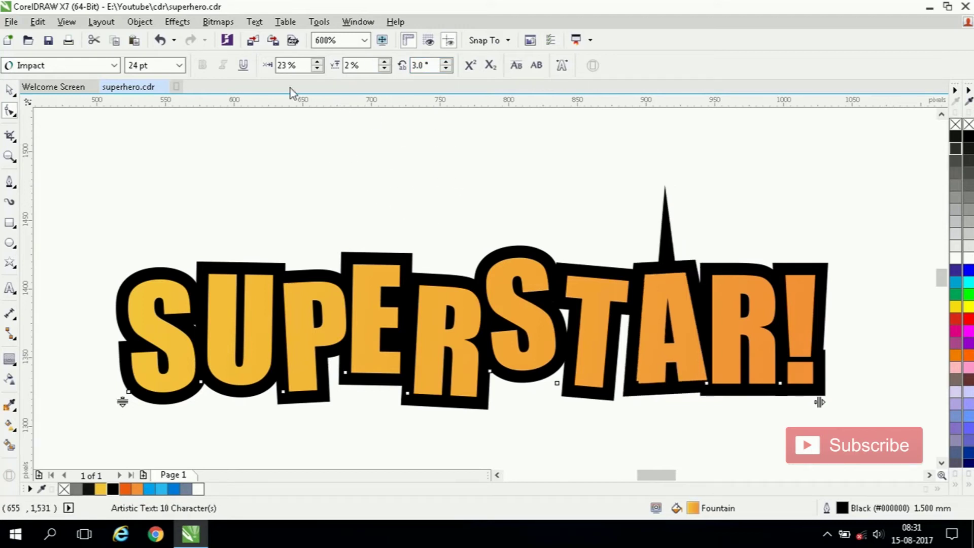
click(317, 69)
Step: Try lowering the letter A to a vertical offset of -7%
click(384, 69)
click(385, 69)
click(384, 68)
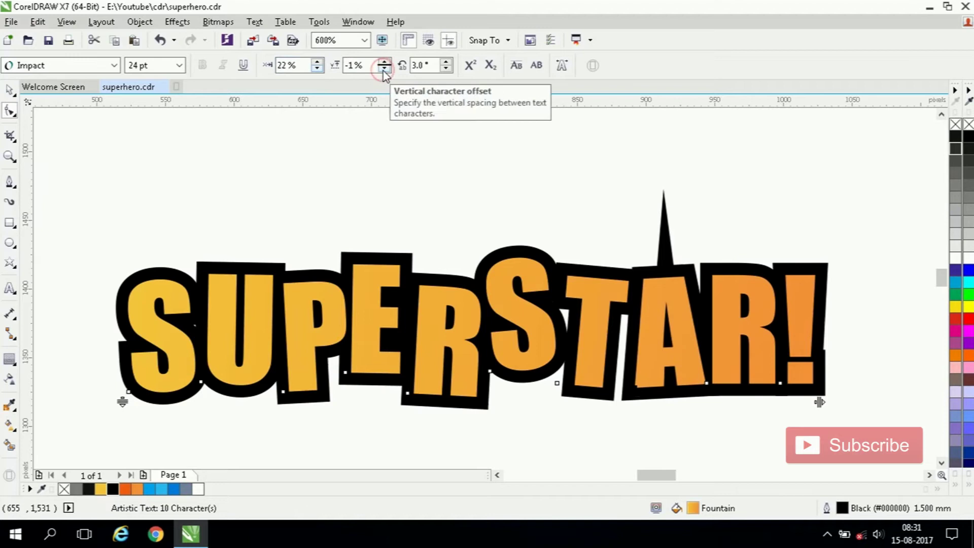
click(384, 69)
click(384, 69)
click(385, 68)
click(384, 68)
click(384, 68)
click(384, 68)
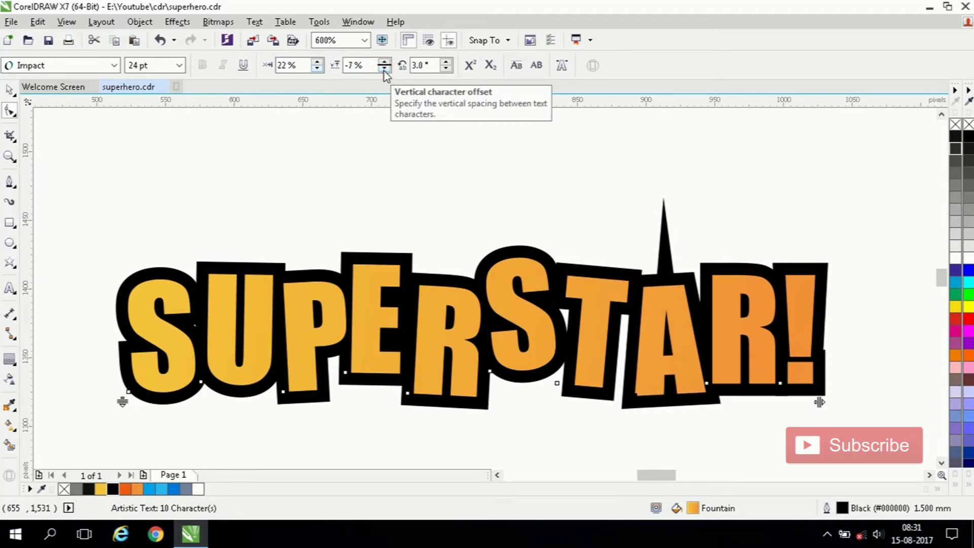
Step: Raise the letter A with a vertical offset of 6%
double_click(358, 64)
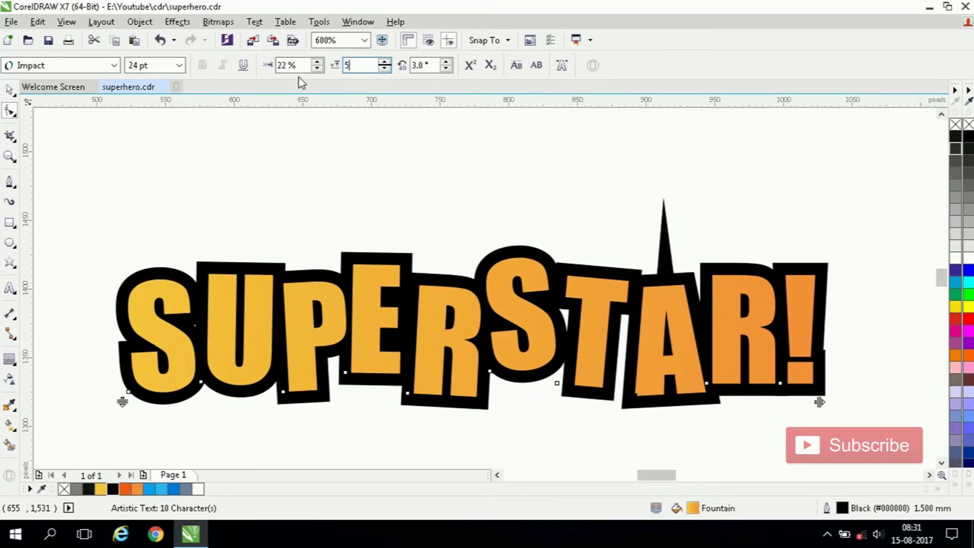
key(Return)
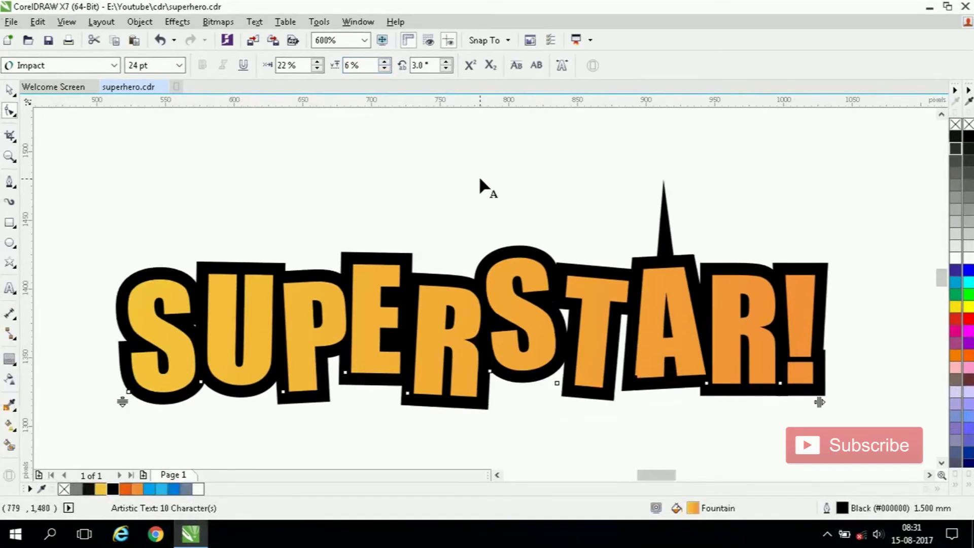
Step: Rotate the exclamation mark -5° and set its vertical offset to 11%
click(780, 383)
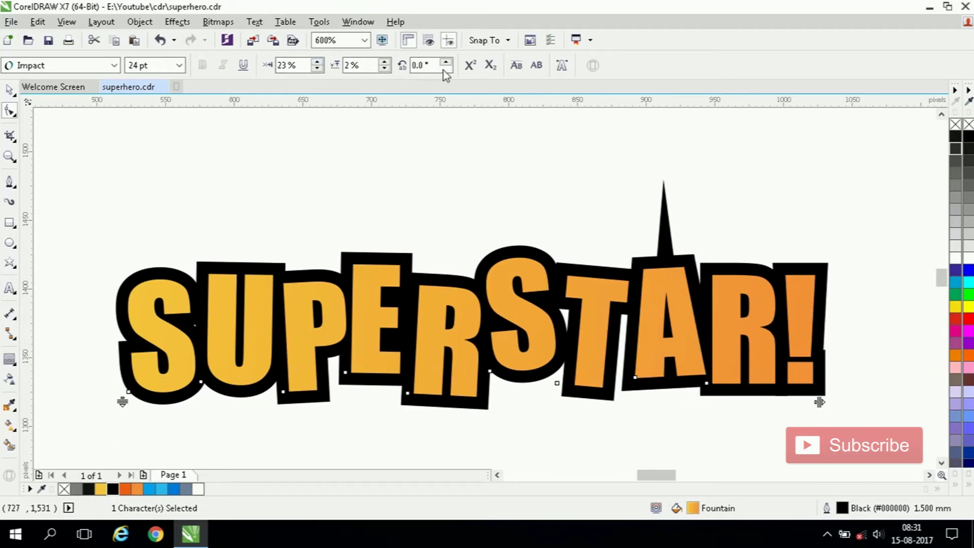
text(-5)
key(Return)
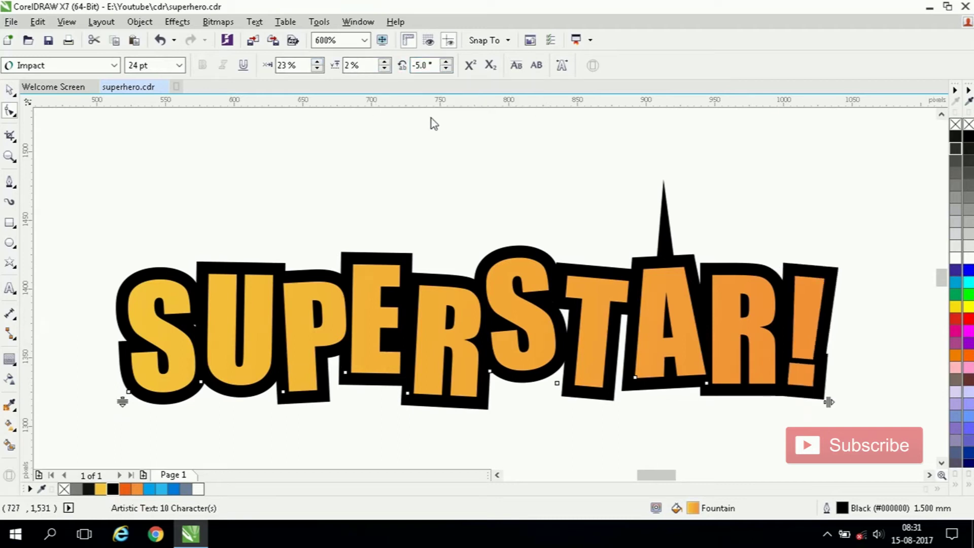
click(385, 62)
click(385, 62)
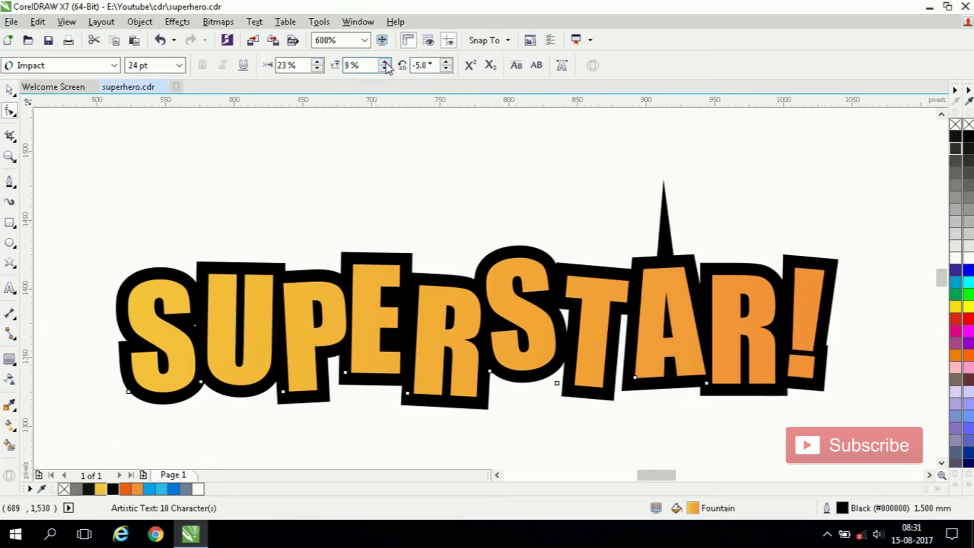
click(385, 62)
click(384, 62)
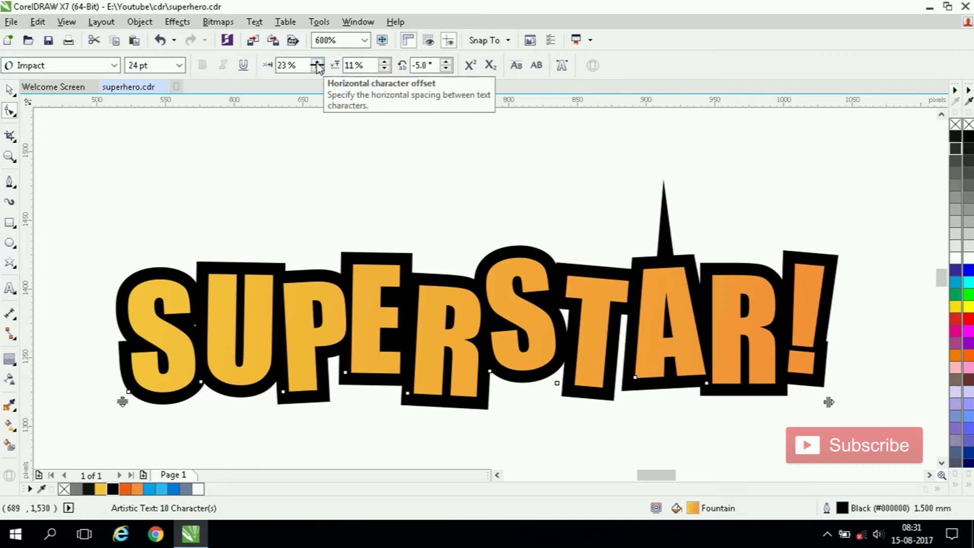
Step: Set the outline width of the whole SUPERSTAR! text to 1.0 mm
click(634, 378)
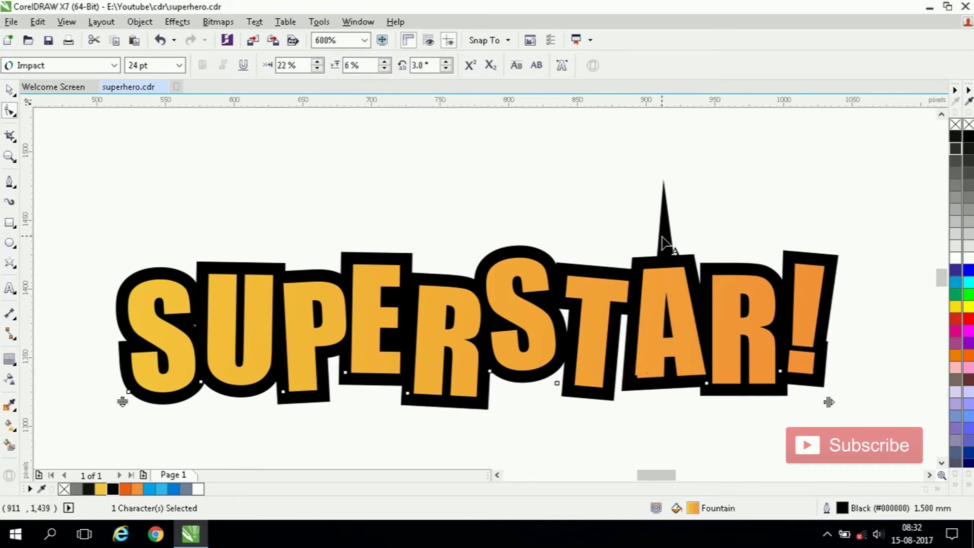
key(space)
key(F12)
click(395, 172)
click(366, 263)
click(472, 399)
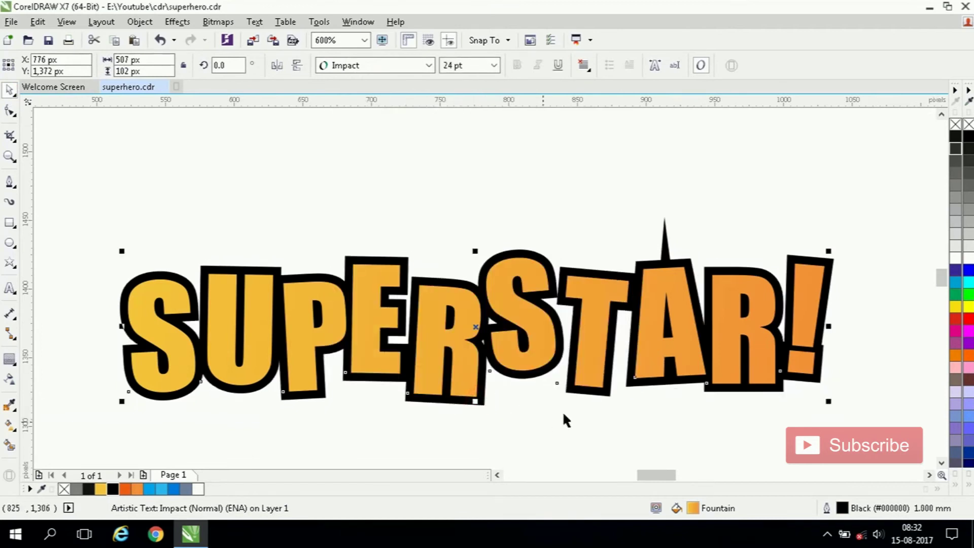
Step: Convert the black outline of the SUPERSTAR! text into a separate object
scroll(315, 264, down, 1)
scroll(508, 266, up, 2)
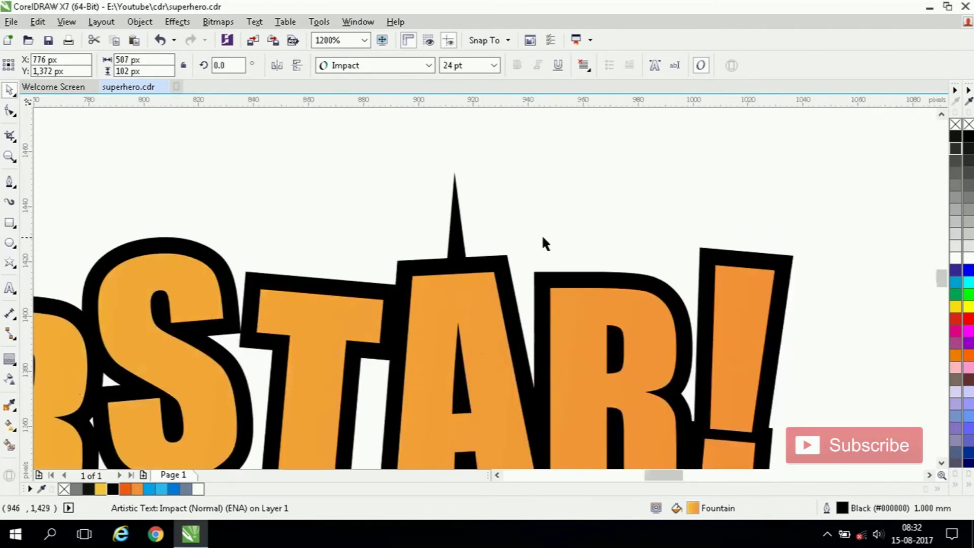
scroll(542, 237, down, 1)
click(536, 170)
click(133, 23)
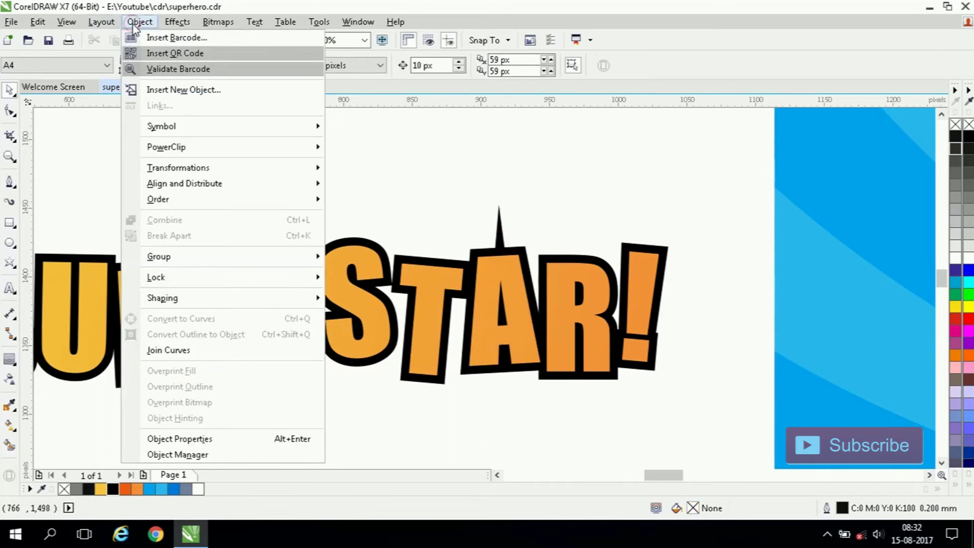
click(576, 206)
click(506, 273)
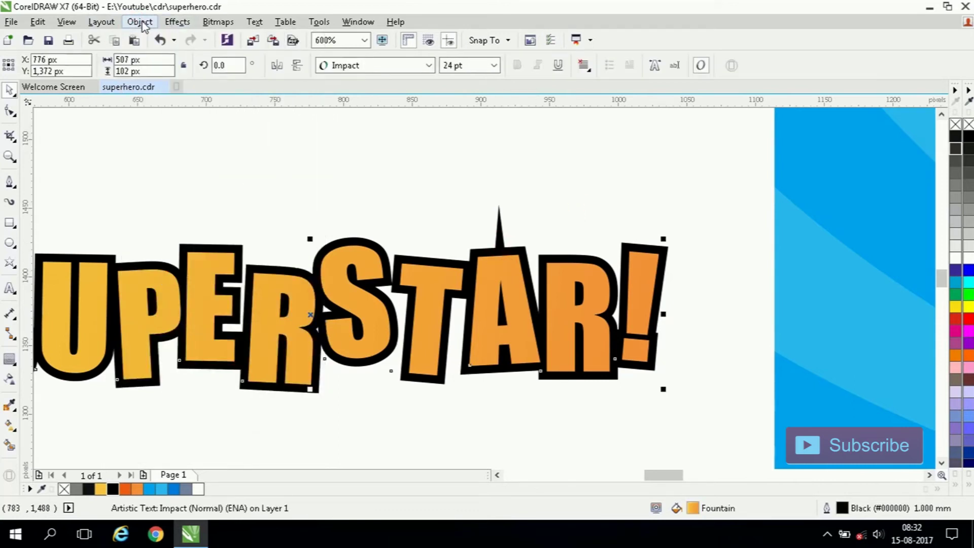
click(139, 22)
click(203, 334)
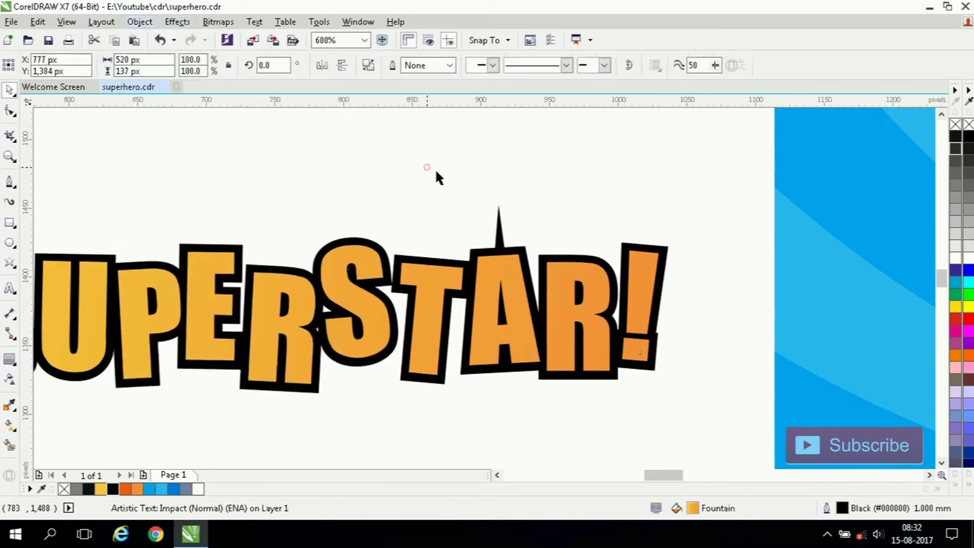
Step: Delete the node at the tip of the spike above the letter A in the black outline
key(F10)
scroll(501, 223, up, 1)
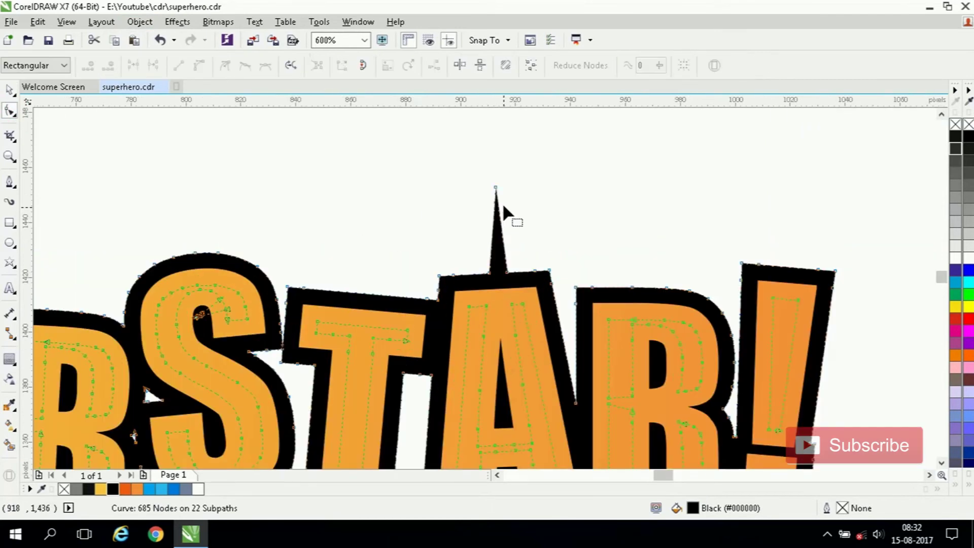
click(495, 187)
click(108, 65)
scroll(406, 220, down, 3)
key(space)
scroll(594, 209, up, 1)
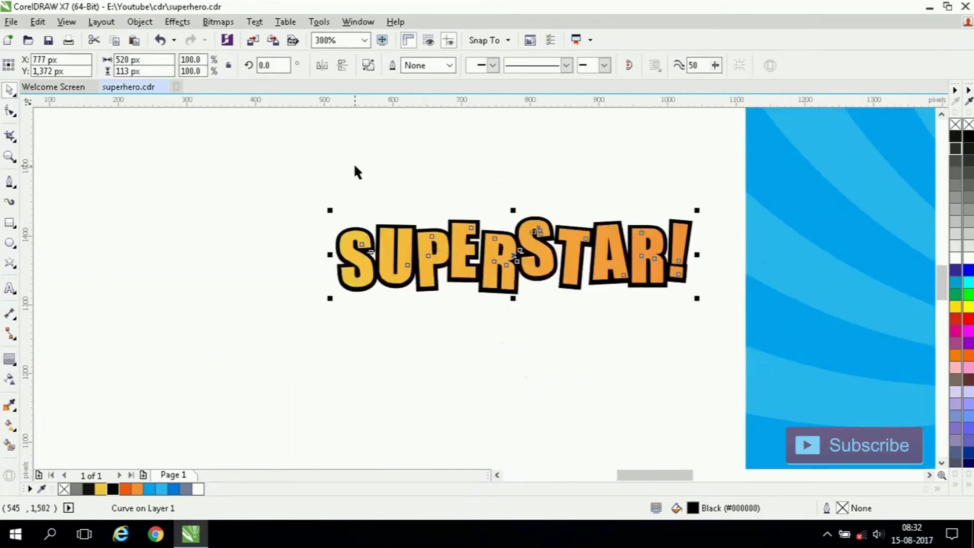
Step: Draw a circle about 47 px in diameter above and to the left of the SUPERSTAR! text
click(355, 166)
scroll(353, 222, up, 1)
click(9, 242)
mouse_move(200, 183)
mouse_down()
mouse_move(226, 227)
mouse_move(263, 254)
mouse_up()
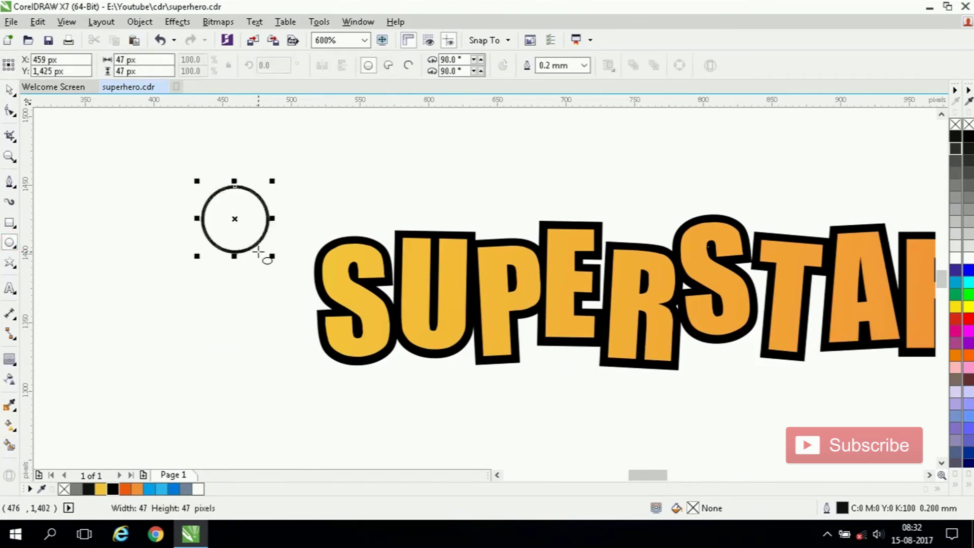
key(space)
Step: Fill the circle with the colour sampled from the orange-red swatch square (#F05D10) and remove its outline
scroll(200, 367, down, 1)
scroll(200, 369, down, 1)
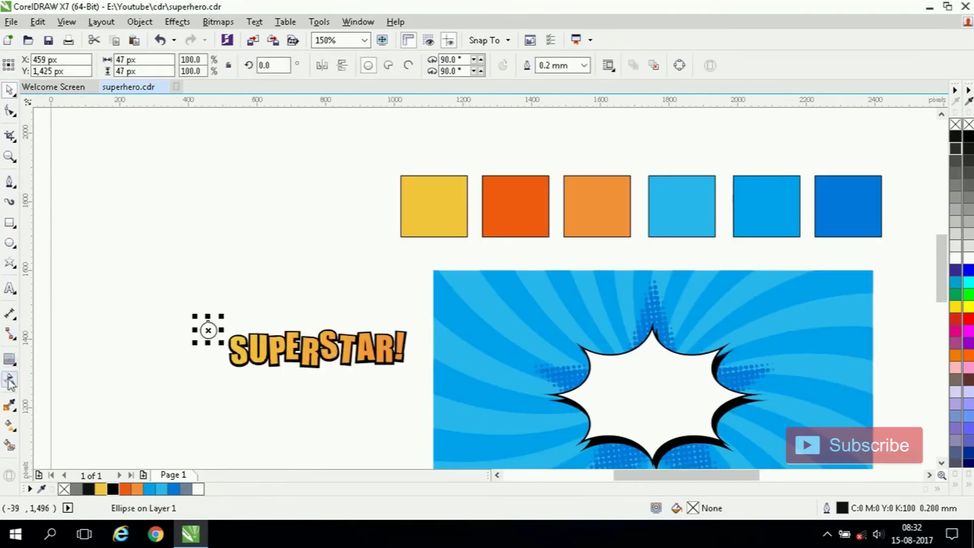
click(9, 405)
click(511, 218)
click(201, 325)
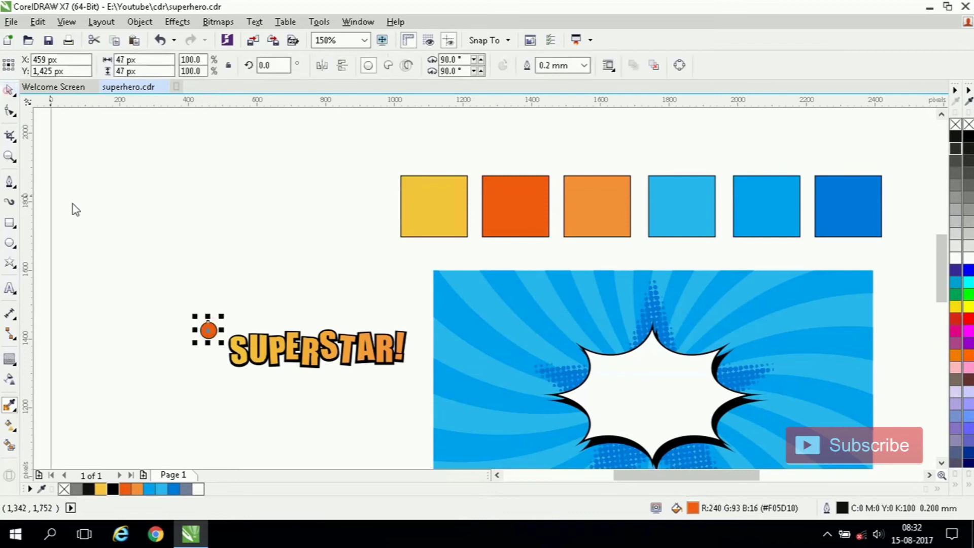
scroll(210, 338, up, 4)
scroll(213, 284, down, 2)
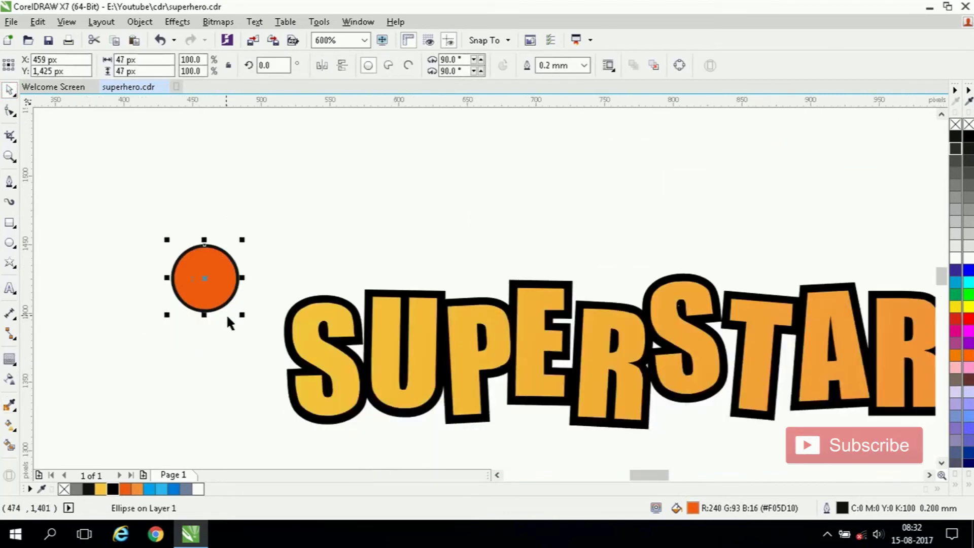
right_click(64, 488)
Step: Enlarge the circle to about 68 px, move it farther from the text, and convert it to a 500 dpi RGB bitmap with transparent background
drag(242, 314, 256, 336)
drag(199, 285, 182, 246)
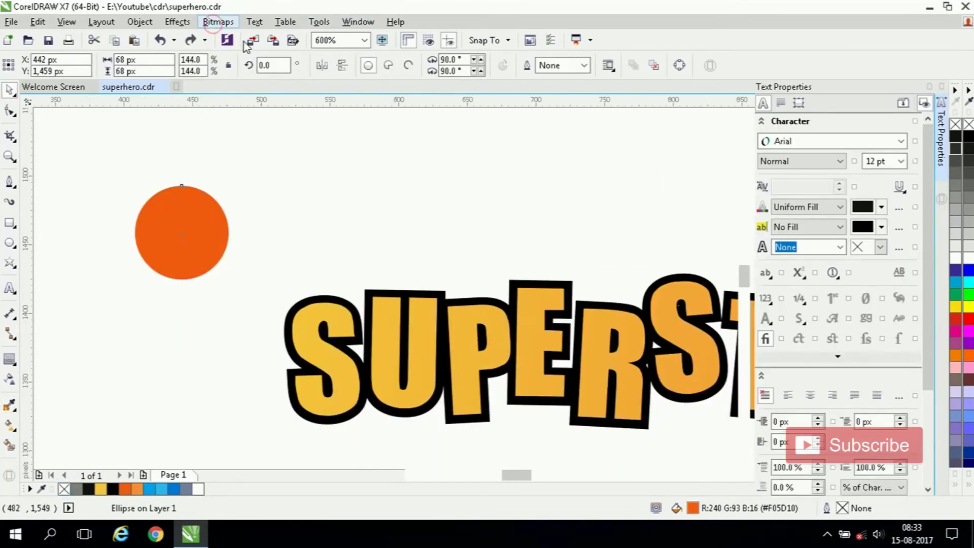
click(218, 21)
click(264, 35)
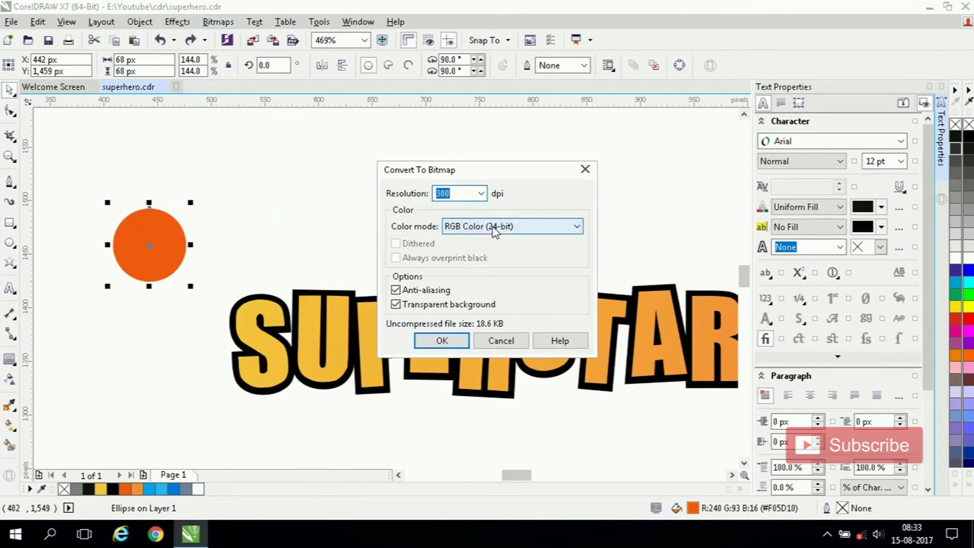
key(Return)
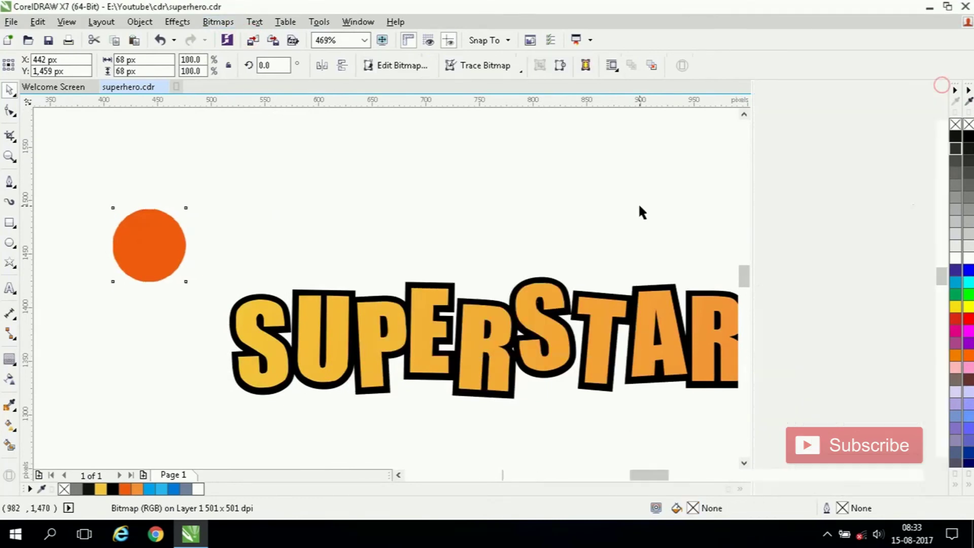
Step: Soften the circle bitmap's edge with a Gaussian Blur, raising the radius for a wider fade
click(218, 21)
mouse_move(244, 335)
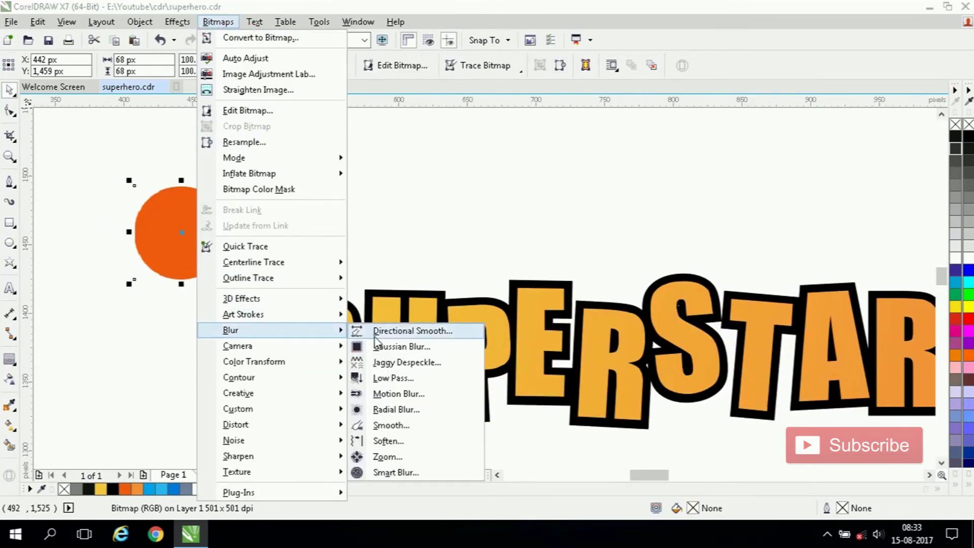
click(388, 346)
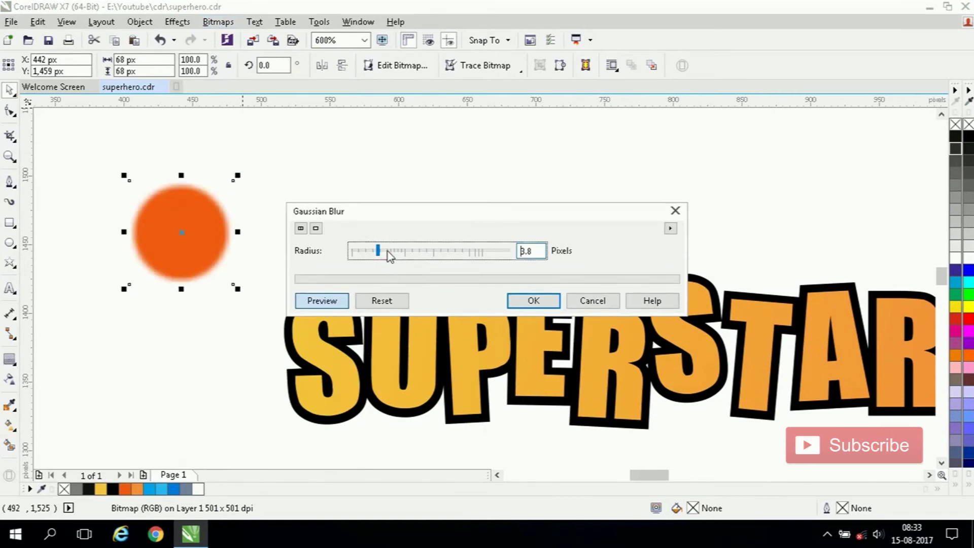
click(401, 255)
click(540, 303)
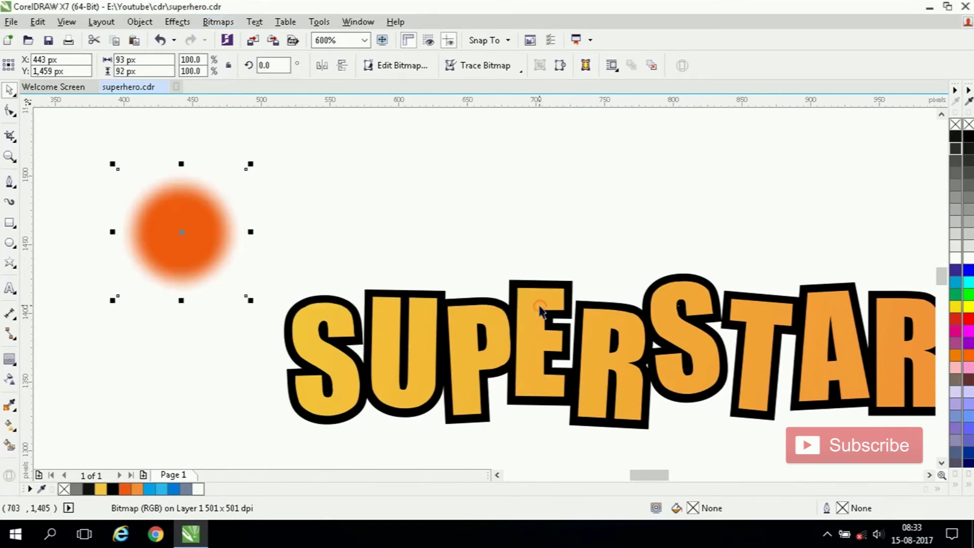
Step: Apply a Halftone effect to the blurred circle with a max dot radius of 3
click(233, 23)
mouse_move(274, 361)
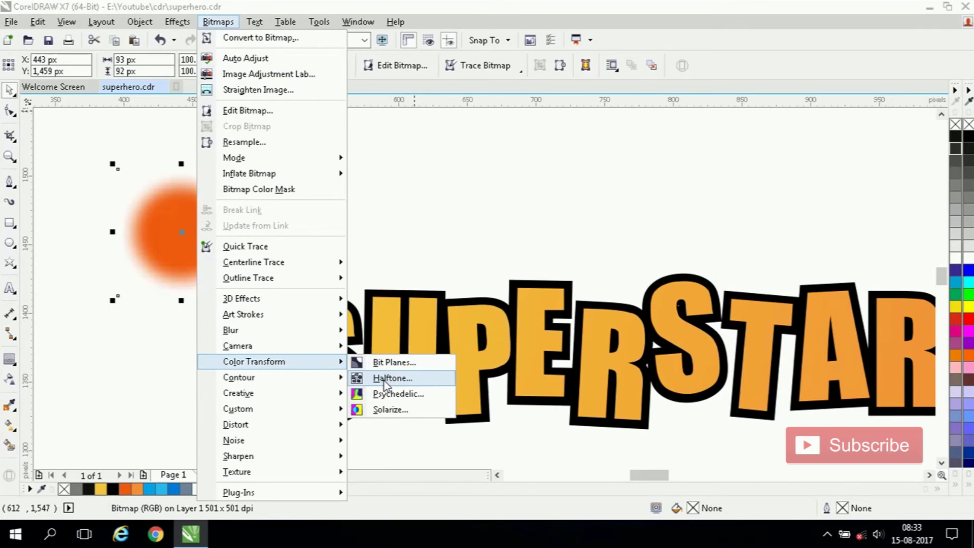
click(384, 378)
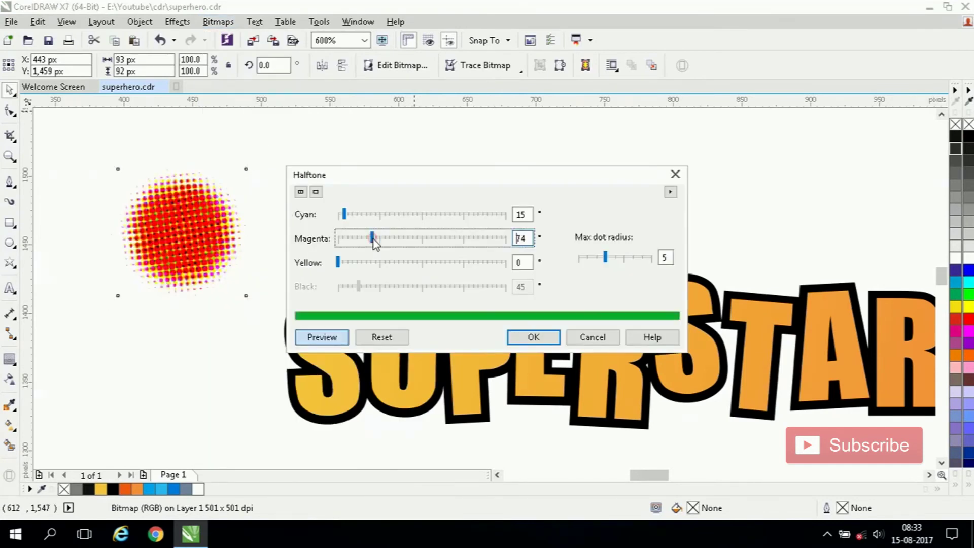
click(597, 265)
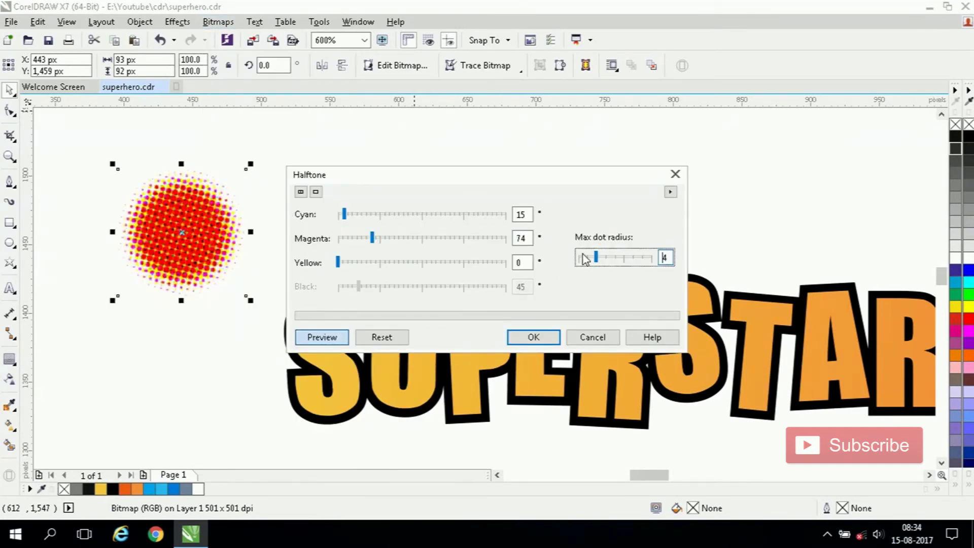
click(590, 262)
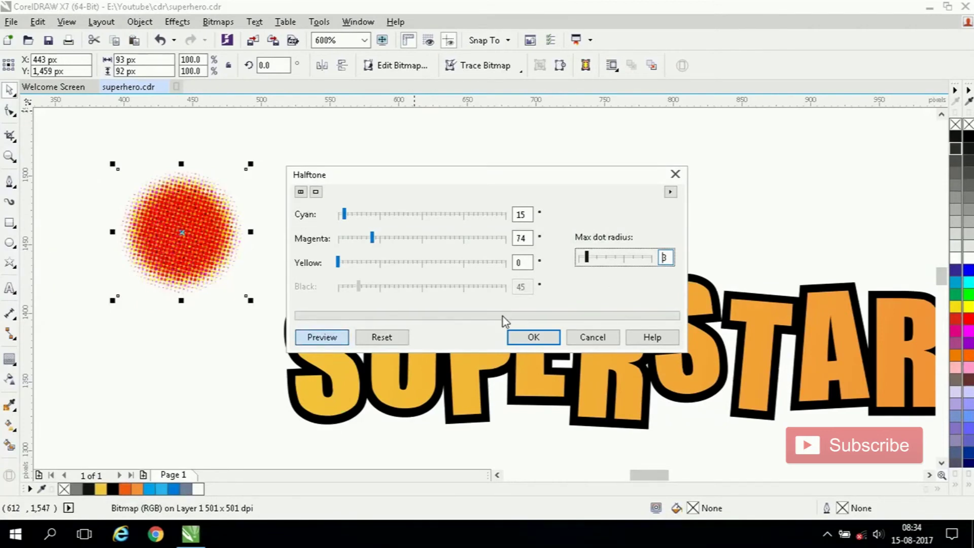
click(533, 337)
Step: Convert the halftone circle to a black-and-white 1-bit bitmap
click(219, 22)
click(260, 37)
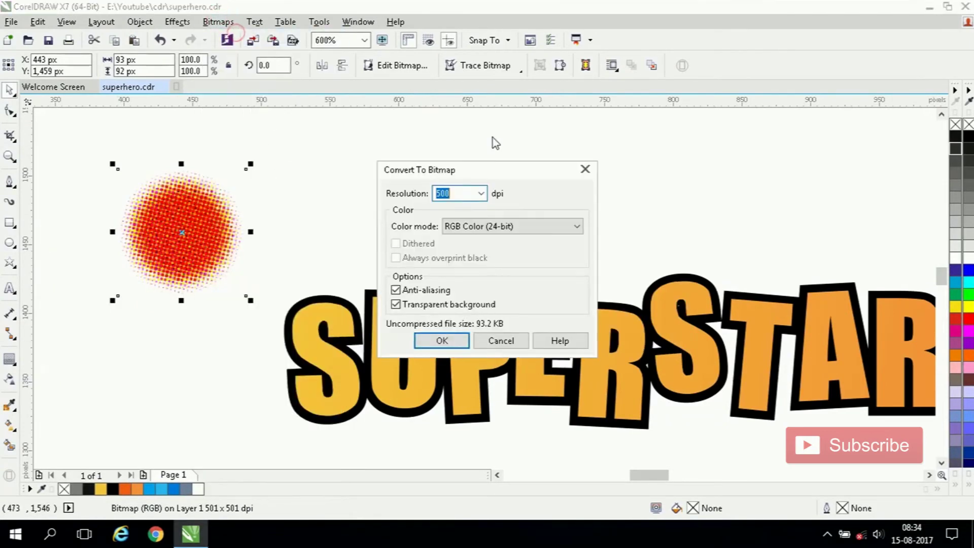
click(507, 227)
click(488, 240)
click(442, 340)
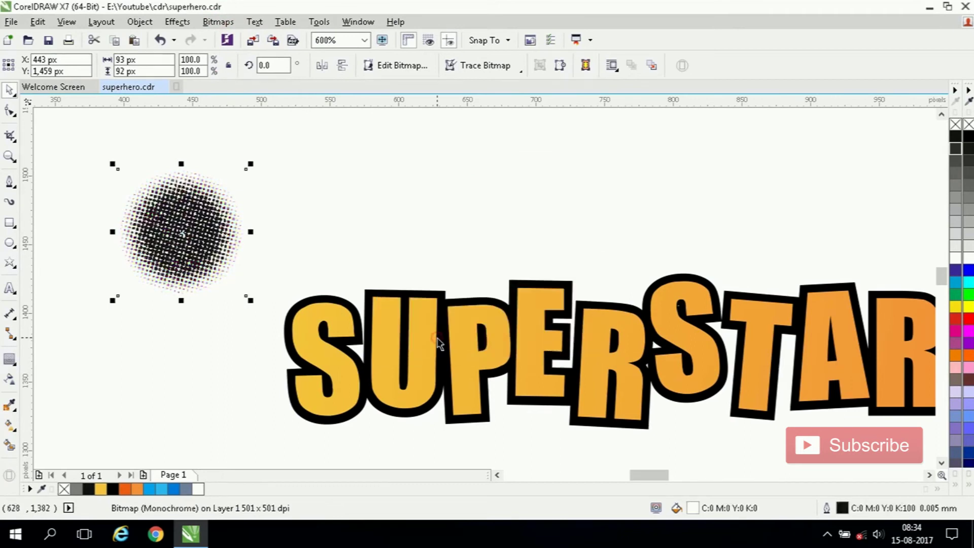
Step: Move the halftone circle over the first S, remove its white background, and recolour its dots orange-red (#F05D10)
drag(172, 238, 309, 301)
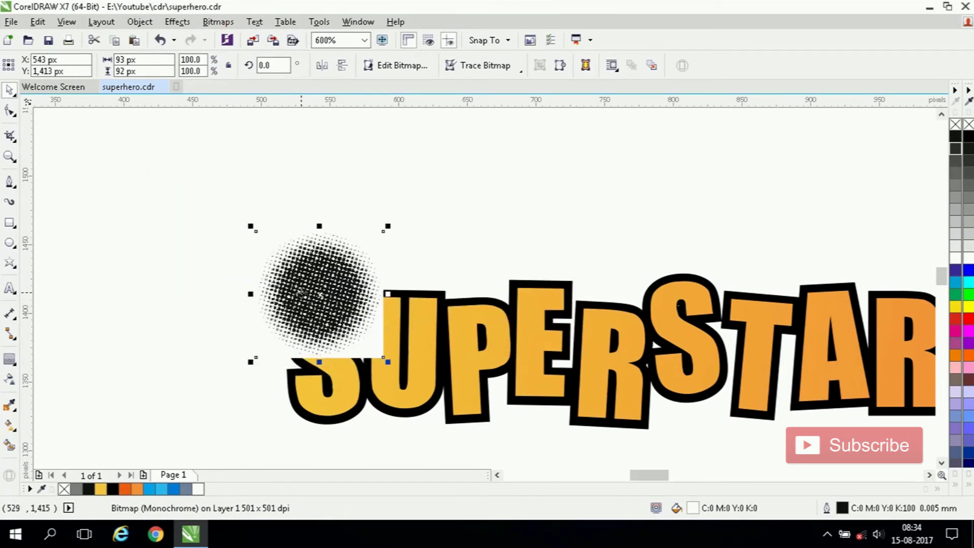
click(64, 490)
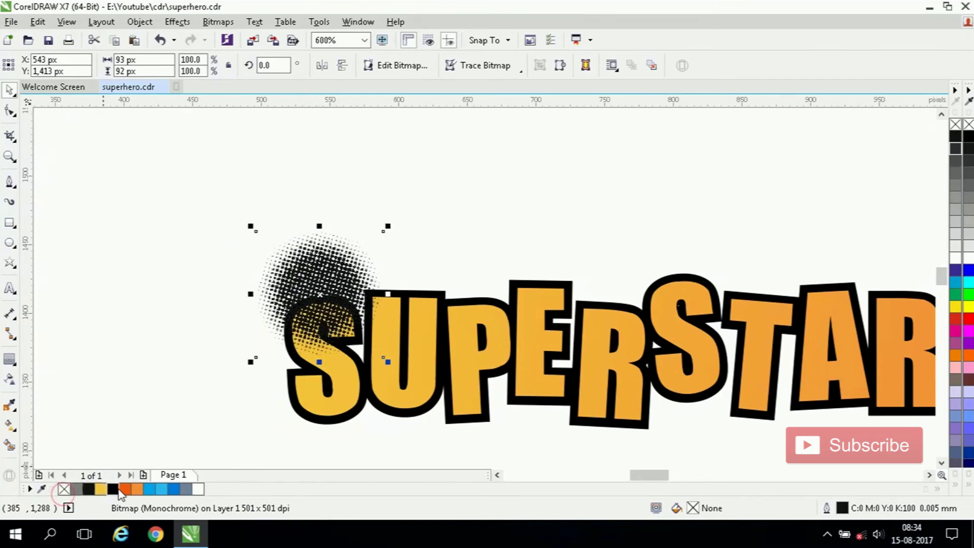
right_click(125, 488)
Step: Place halftone circle copies over the lower U and upper P, and shrink the one on the P to about 73 px
drag(319, 295, 502, 311)
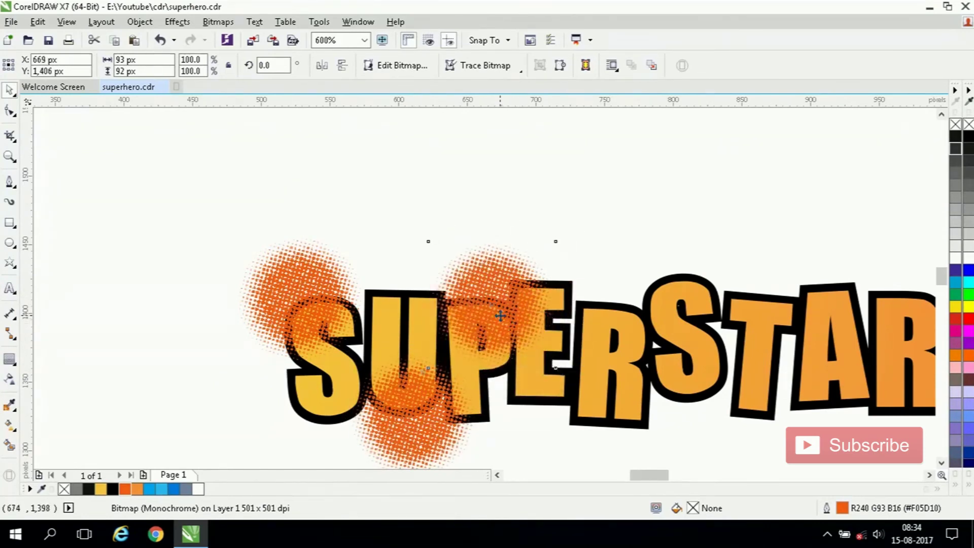
drag(555, 241, 531, 258)
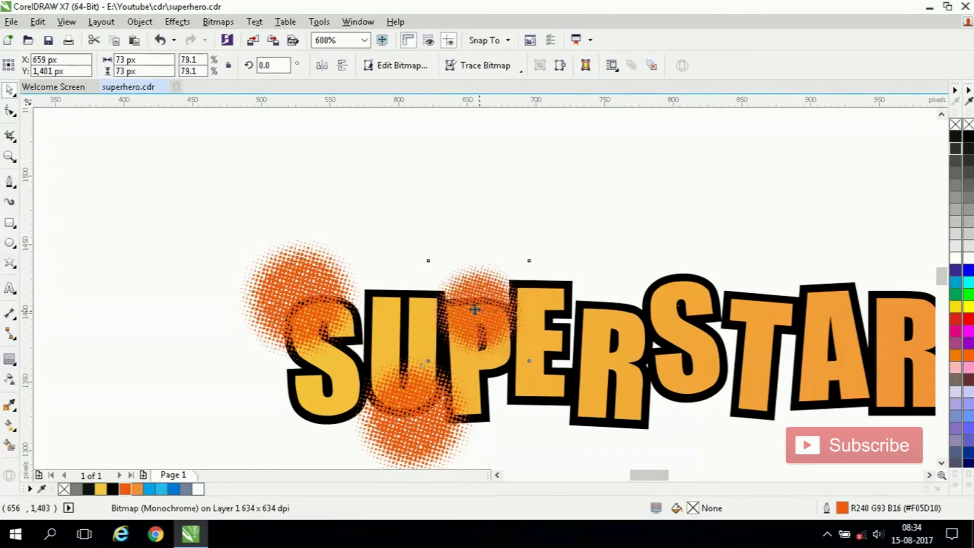
drag(475, 309, 477, 301)
Step: Place resized halftone circle copies over the remaining letters and exclamation mark, alternating between their upper and lower parts
click(408, 428)
drag(411, 424, 606, 324)
drag(684, 247, 668, 263)
drag(609, 341, 849, 398)
scroll(674, 340, down, 2)
scroll(764, 364, up, 2)
drag(678, 369, 751, 287)
key(ctrl+z)
drag(679, 368, 811, 369)
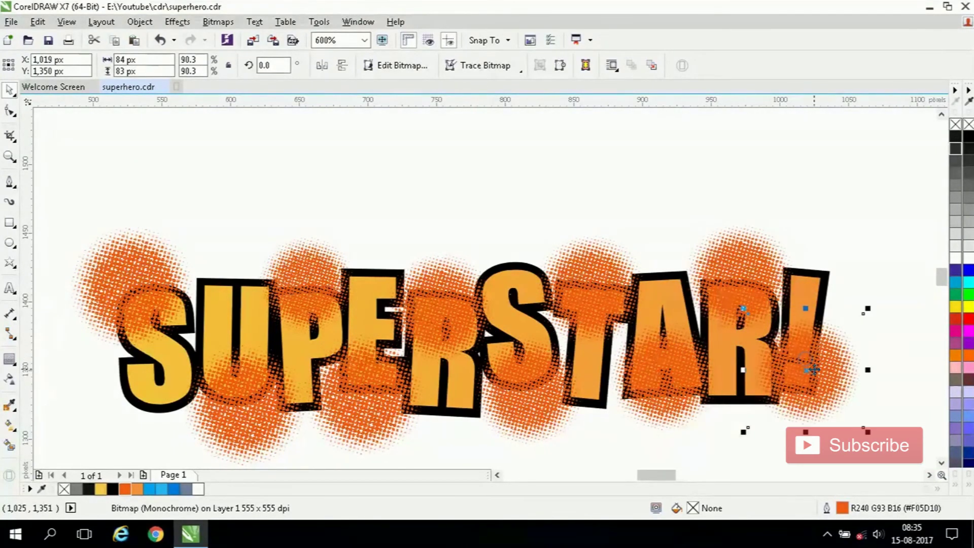
Step: Select all ten halftone circles over the SUPERSTAR! text and group them
click(584, 199)
scroll(586, 199, down, 2)
drag(289, 176, 693, 373)
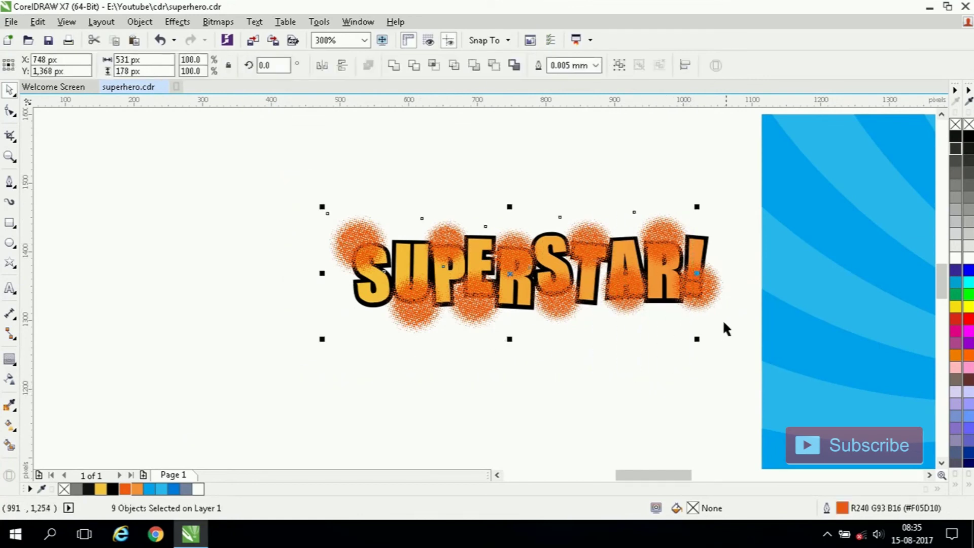
shift+click(664, 328)
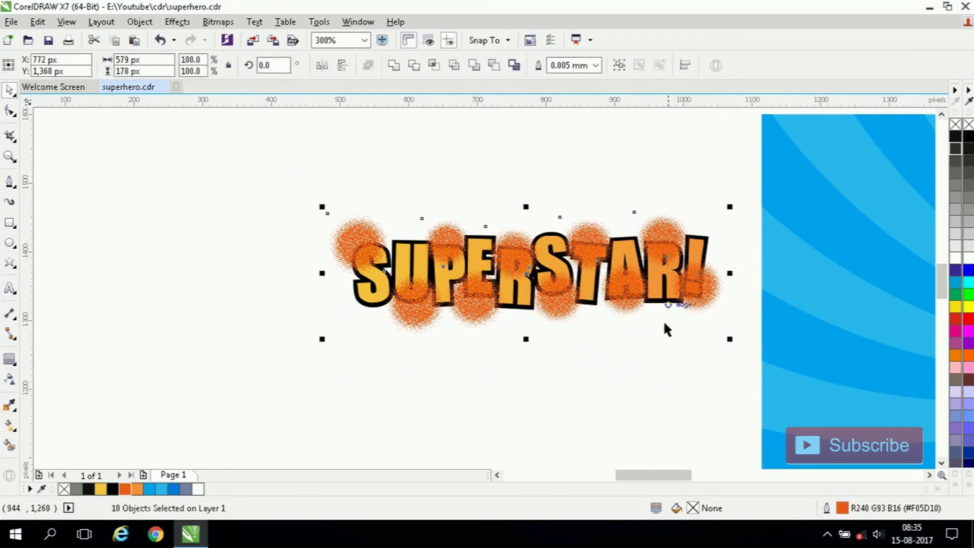
right_click(583, 247)
click(625, 278)
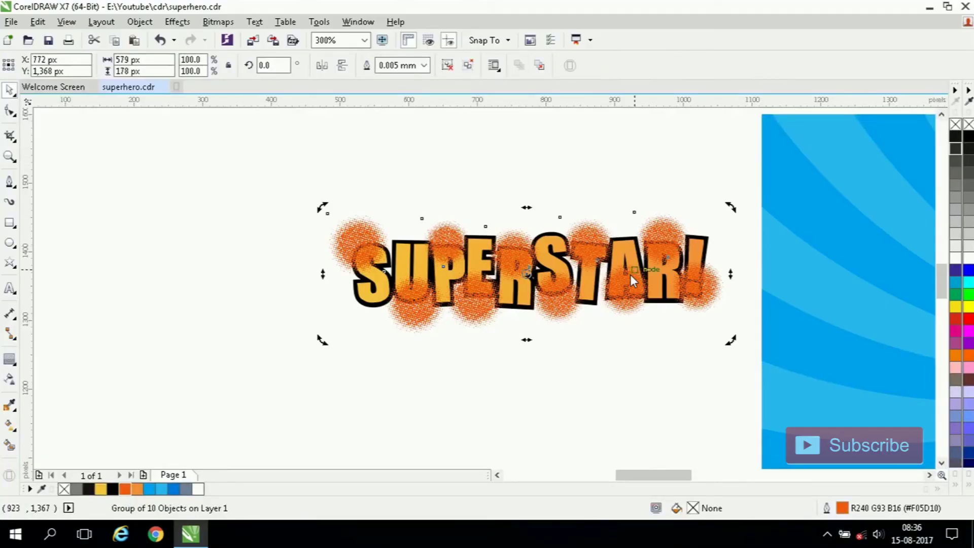
click(349, 350)
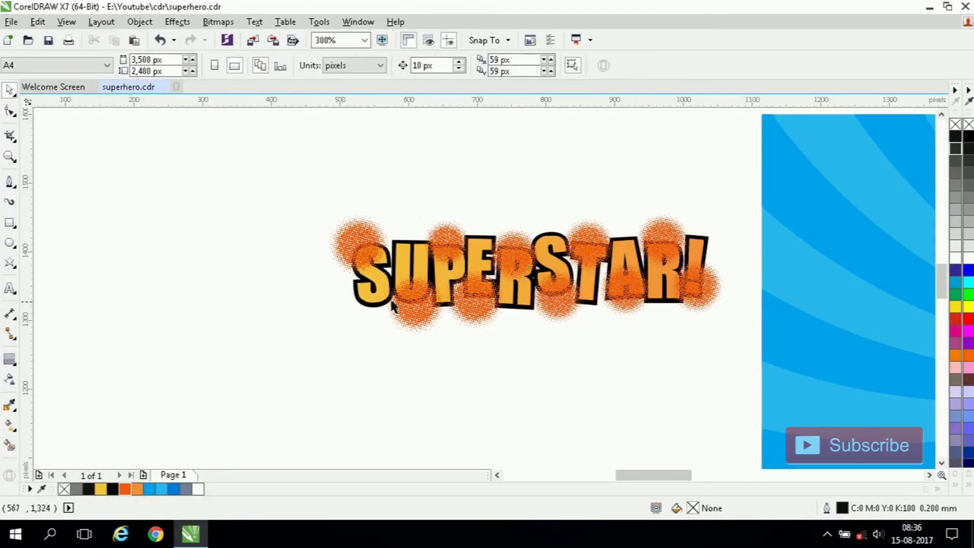
Step: Draw a small rectangle about 34 by 39 px left of the text and cut the halftone group to the clipboard
scroll(391, 296, up, 2)
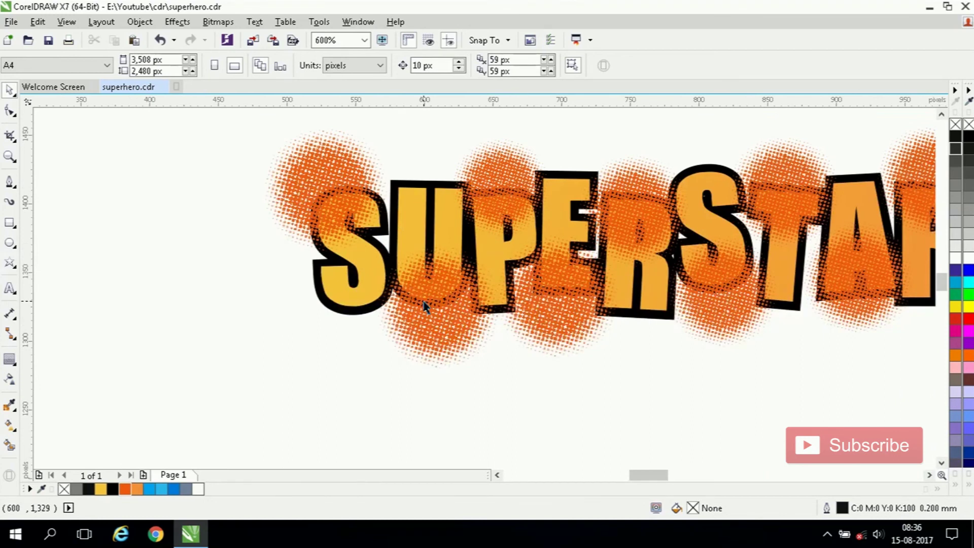
key(F6)
drag(80, 240, 130, 293)
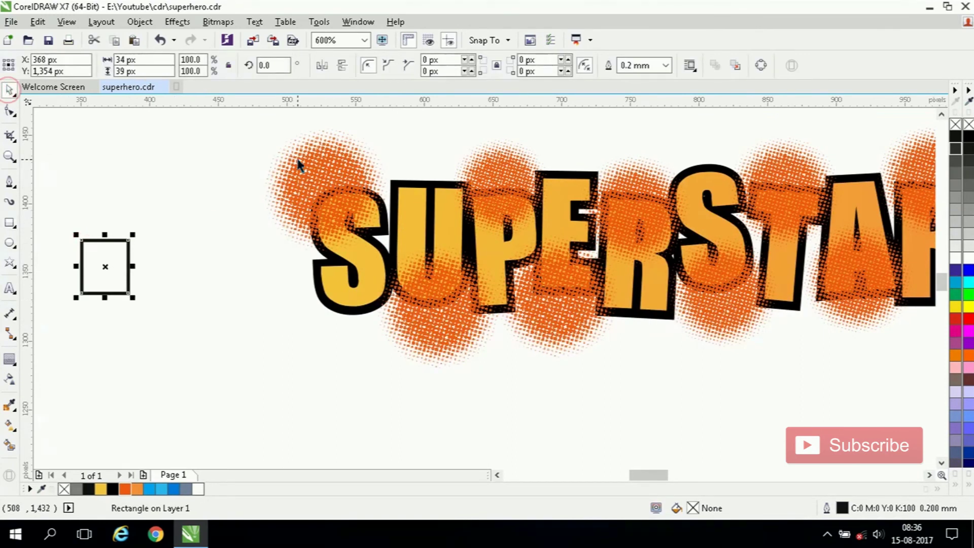
right_click(300, 147)
click(326, 306)
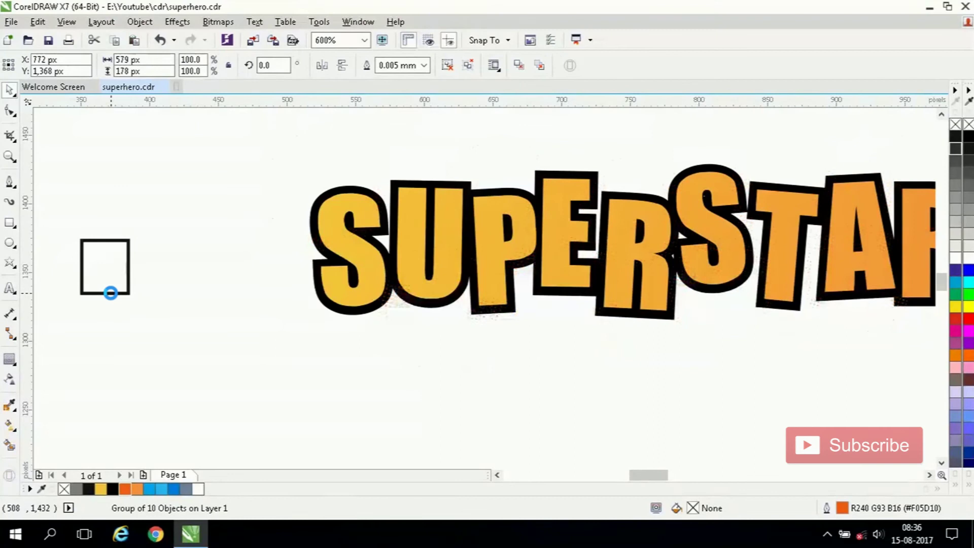
Step: PowerClip the small rectangle inside the orange SUPERSTAR! text
click(89, 240)
right_click(89, 241)
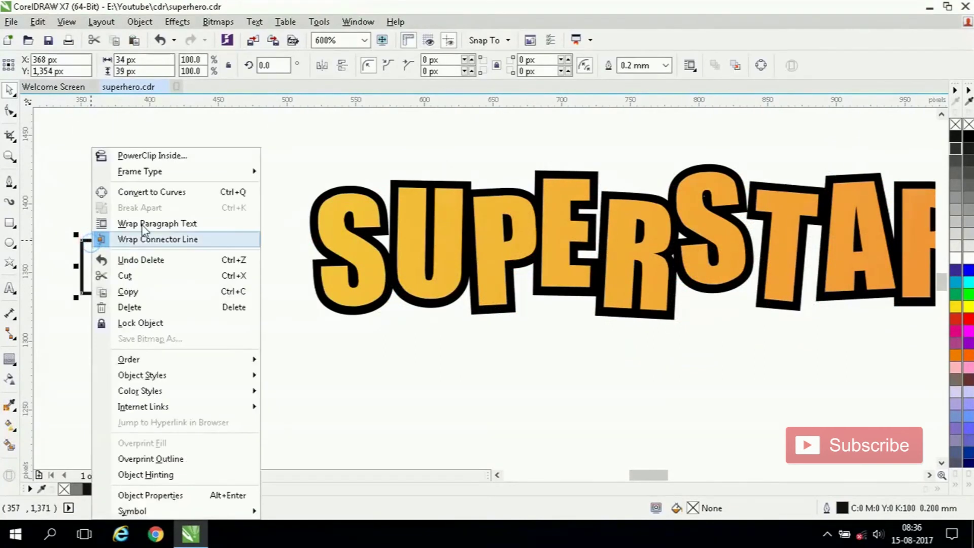
click(165, 154)
click(330, 214)
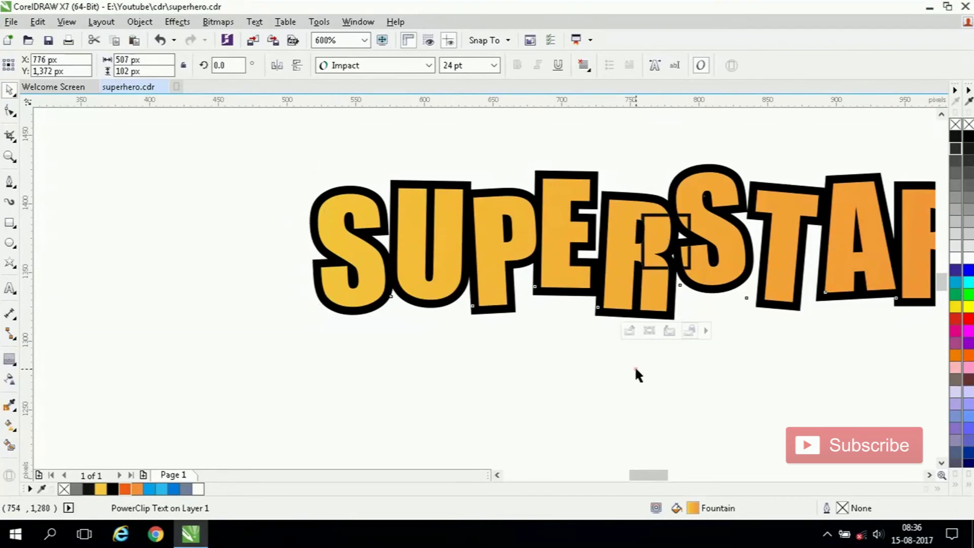
Step: Open the text's PowerClip contents for editing and delete the small rectangle
click(629, 331)
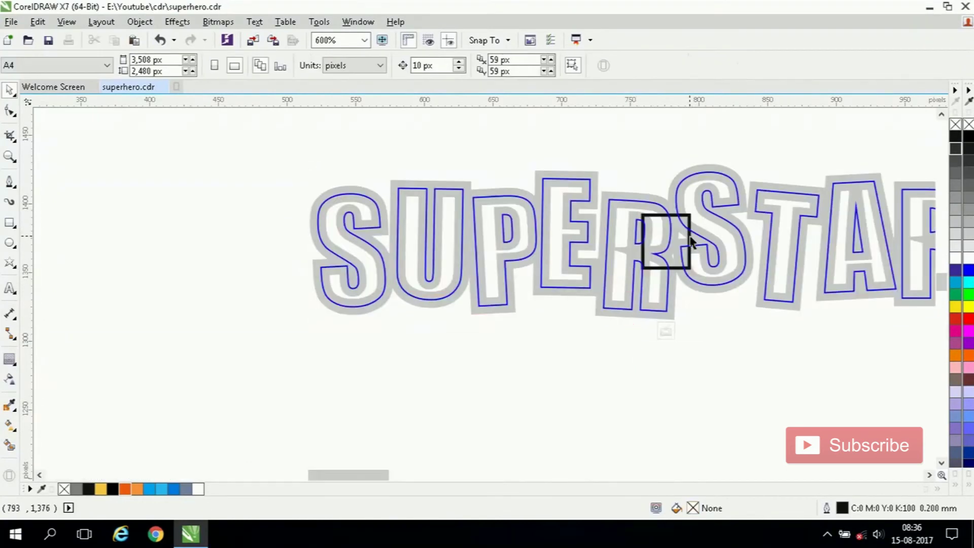
right_click(692, 241)
click(730, 306)
Step: Paste the halftone group into the SUPERSTAR! text's PowerClip and finish editing its contents
right_click(204, 207)
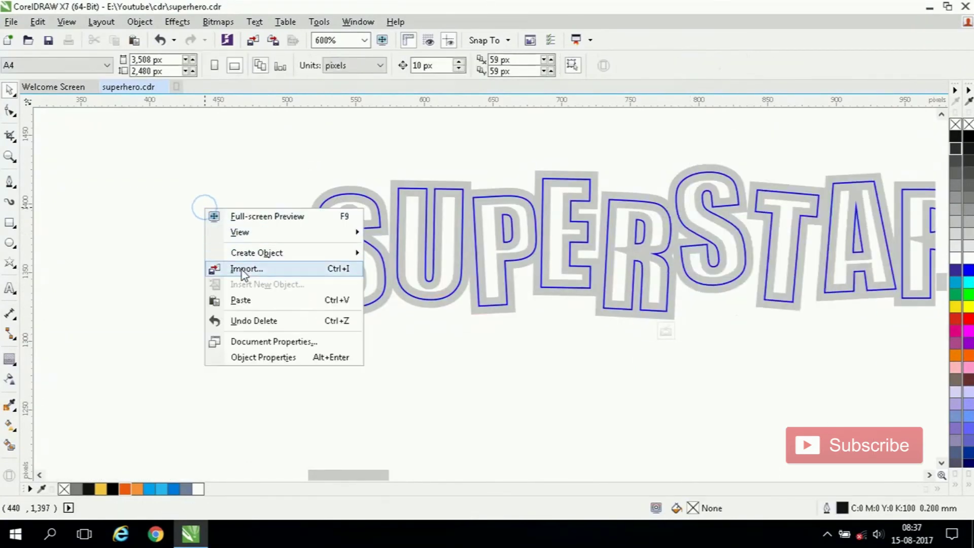
click(254, 321)
click(668, 331)
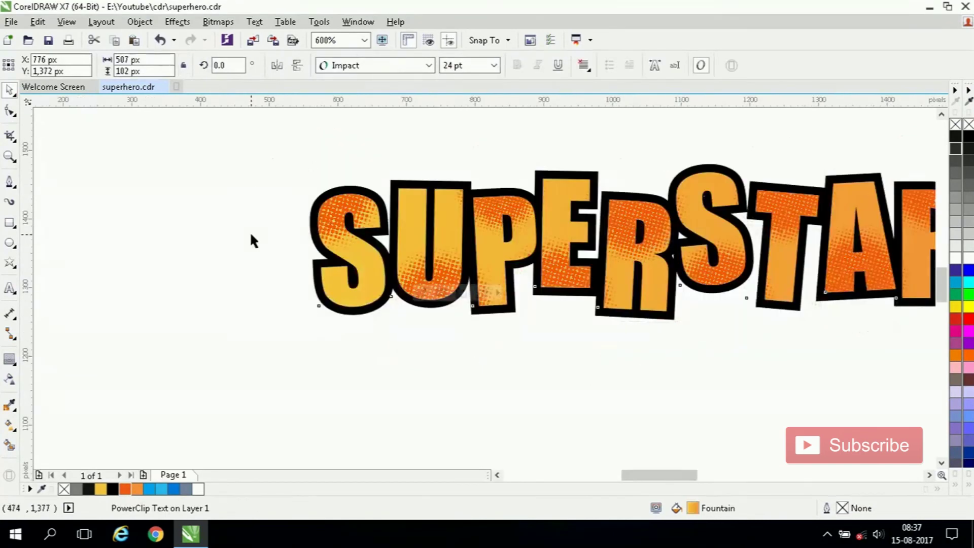
Step: Open the SUPERSTAR! text's PowerClip contents for editing and ungroup the orange halftone circles
click(249, 231)
scroll(212, 204, down, 3)
scroll(284, 236, up, 1)
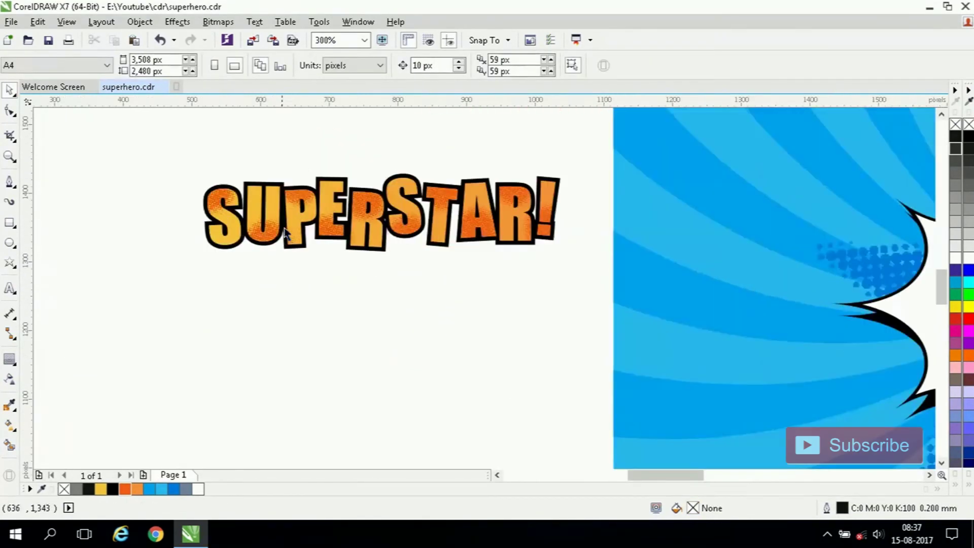
click(284, 234)
click(343, 265)
scroll(212, 189, up, 2)
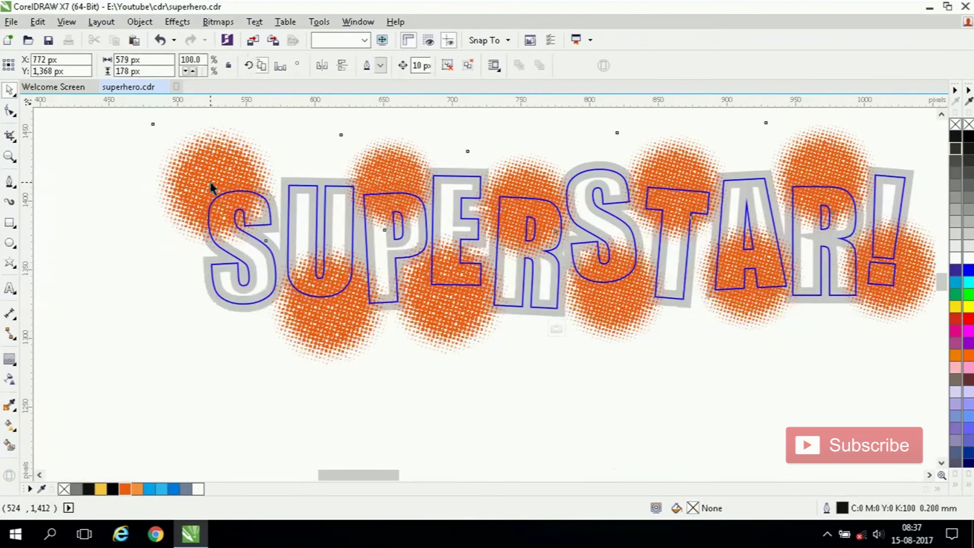
right_click(212, 188)
click(254, 223)
Step: Enlarge the halftone circle above the P and shift the circles below the U and the first E slightly left
click(380, 185)
drag(335, 131, 282, 167)
click(290, 360)
click(425, 399)
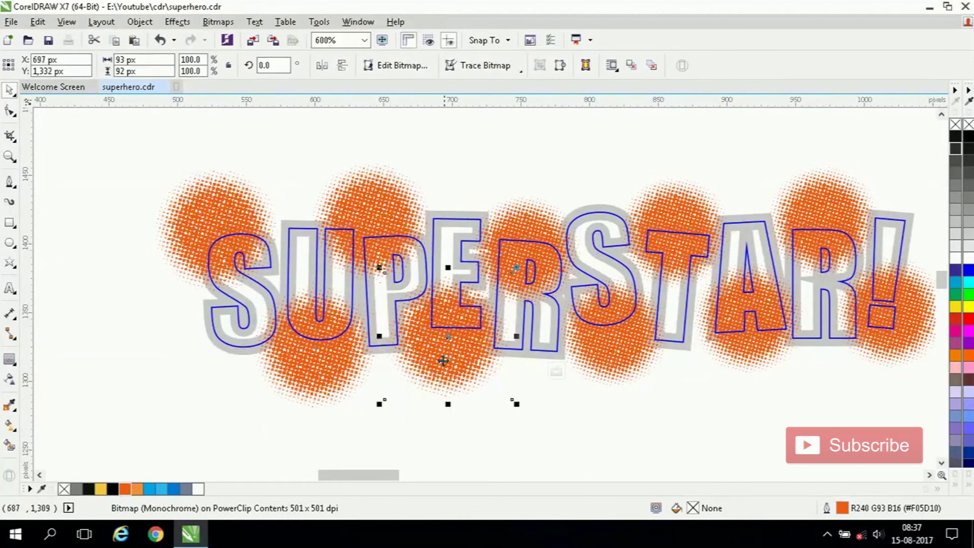
drag(431, 355, 416, 362)
Step: Enlarge the halftones above the first R and the T, the latter to about 89 by 88 px, and finish editing the contents
click(533, 236)
drag(587, 190, 601, 174)
click(688, 213)
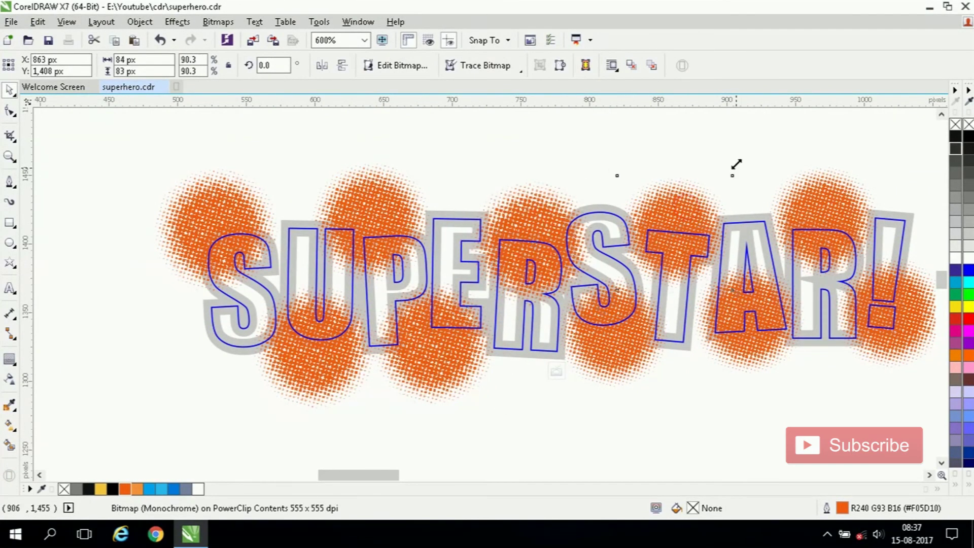
drag(735, 170, 742, 164)
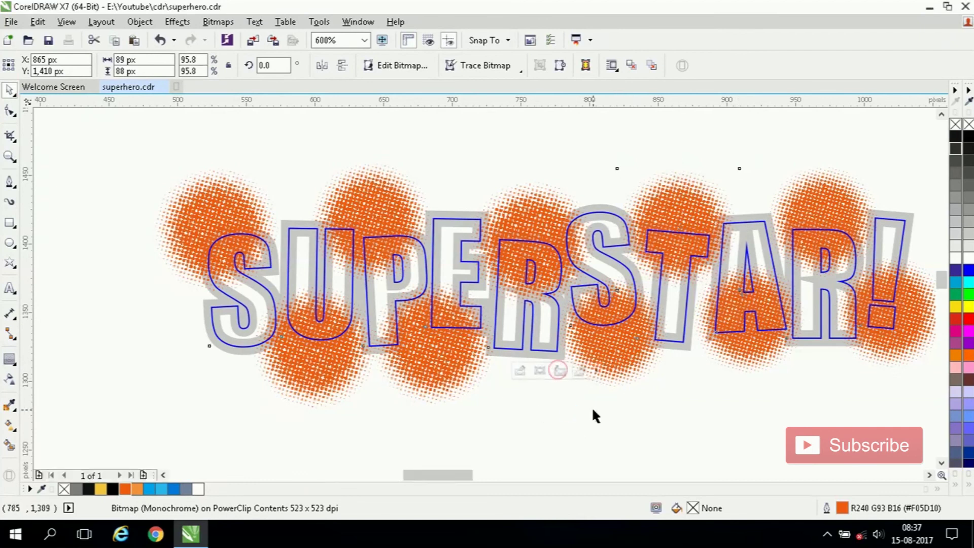
ctrl+click(592, 413)
Step: Move the SUPERSTAR! text with its outline onto the comic burst and enlarge it to about 804 by 175 px
scroll(609, 412, down, 4)
drag(247, 186, 483, 272)
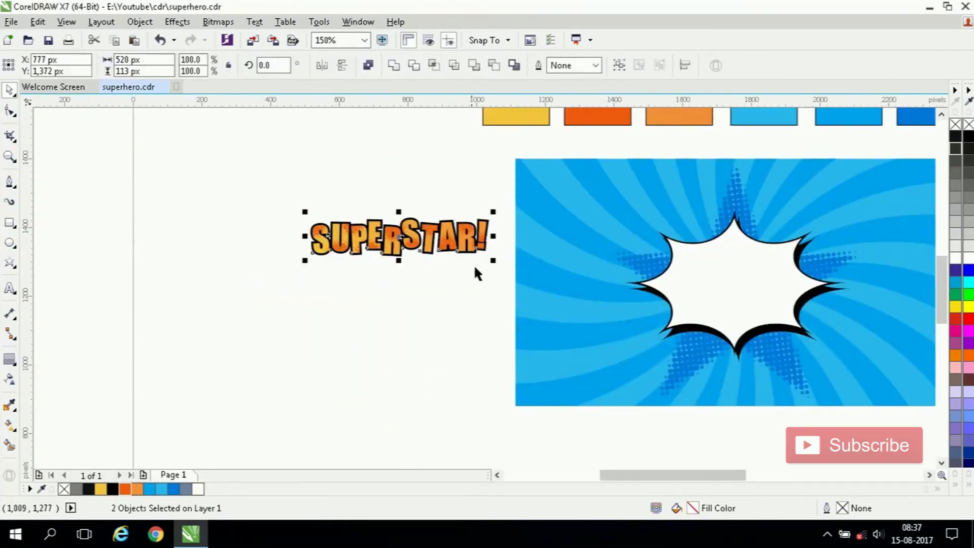
scroll(337, 231, down, 2)
drag(355, 234, 525, 256)
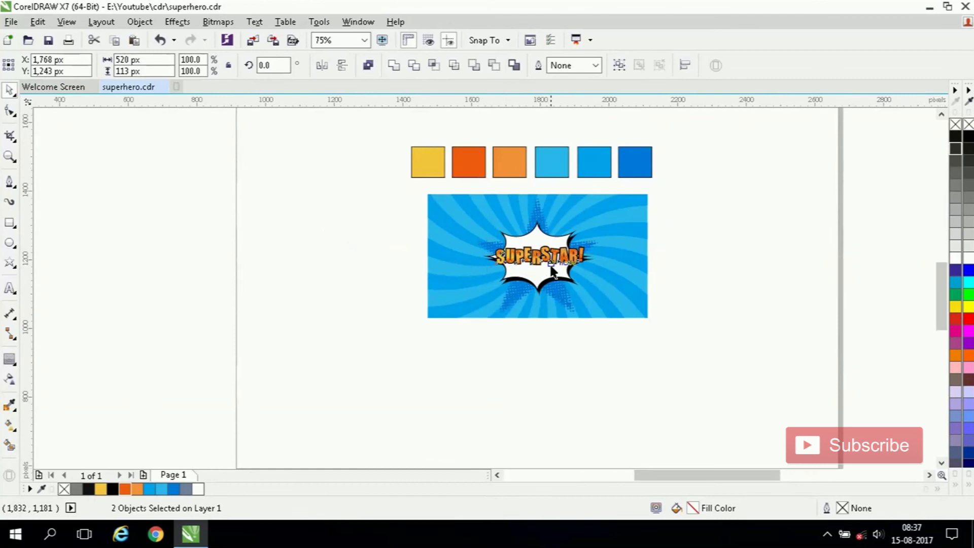
scroll(558, 258, up, 2)
scroll(558, 259, down, 2)
scroll(560, 260, up, 2)
drag(622, 271, 664, 290)
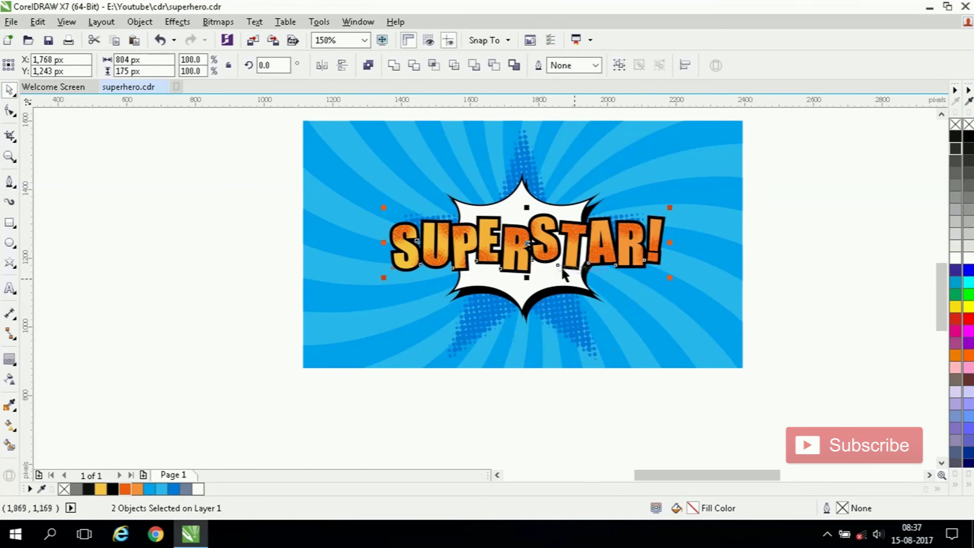
Step: Group the SUPERSTAR! text with its outline and centre it horizontally on the blue background
click(794, 296)
drag(769, 205, 352, 284)
right_click(540, 199)
click(583, 276)
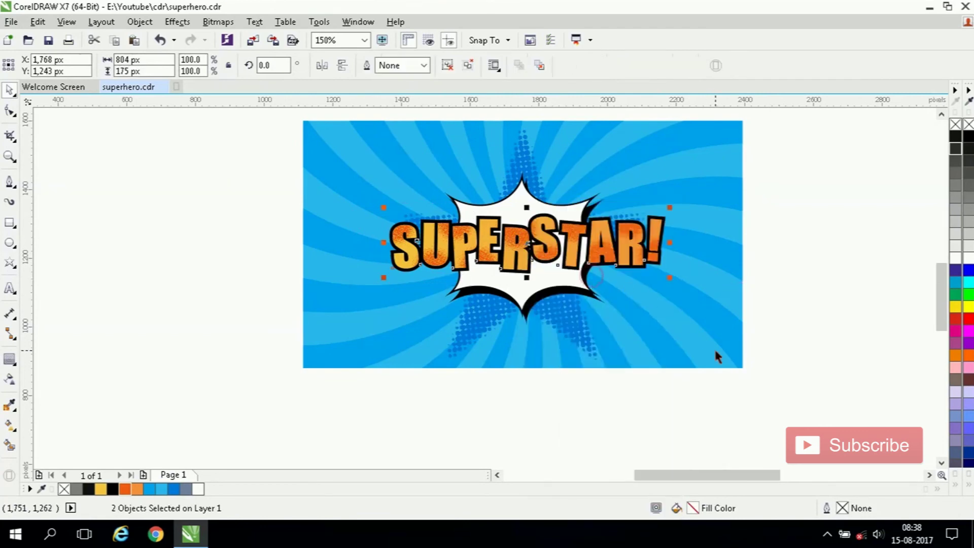
shift+click(704, 348)
key(c)
click(848, 276)
Step: Draw a circle about 287 px in diameter beside the artwork and fill it blue #007BDC without an outline
click(9, 242)
drag(92, 185, 201, 293)
key(space)
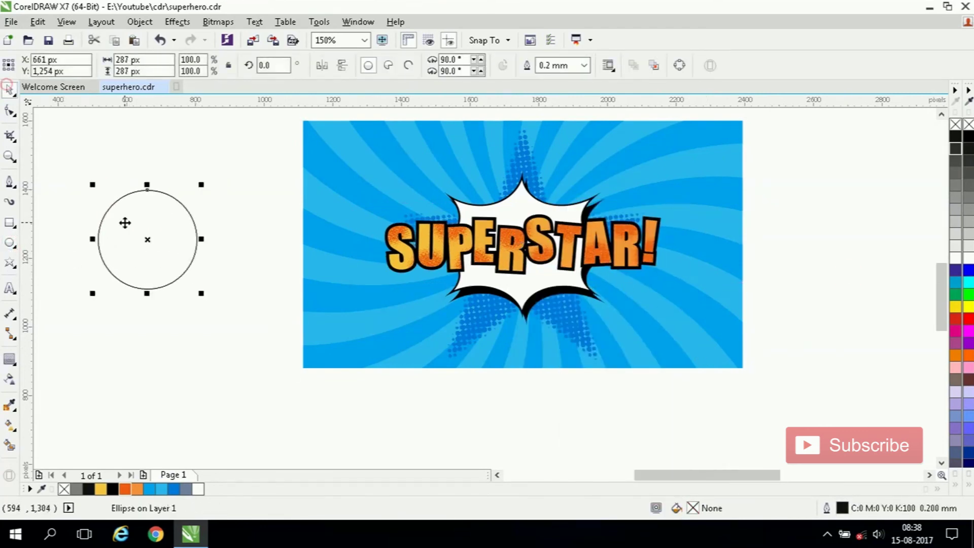
click(173, 488)
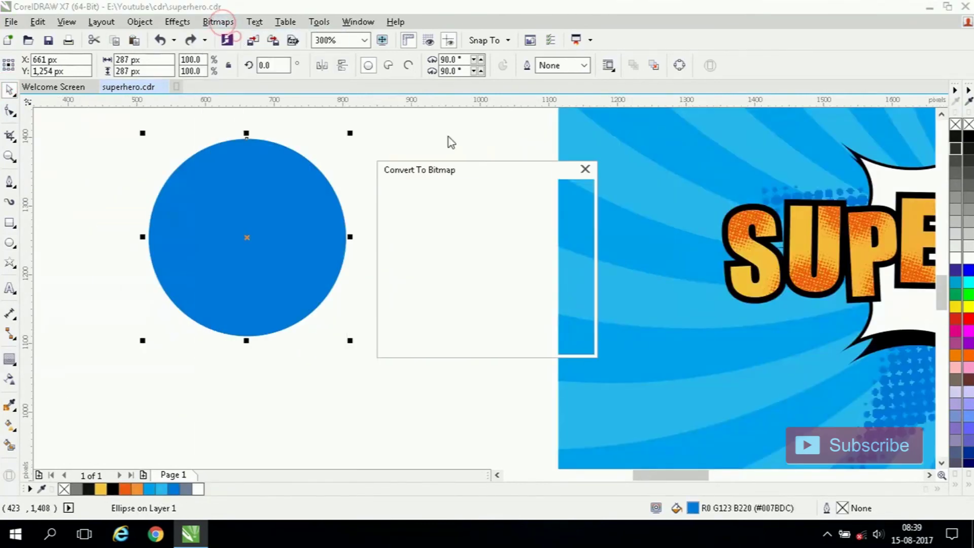
Step: Convert the blue circle to a 250 dpi RGB bitmap with transparent background and apply a Gaussian Blur
text(0)
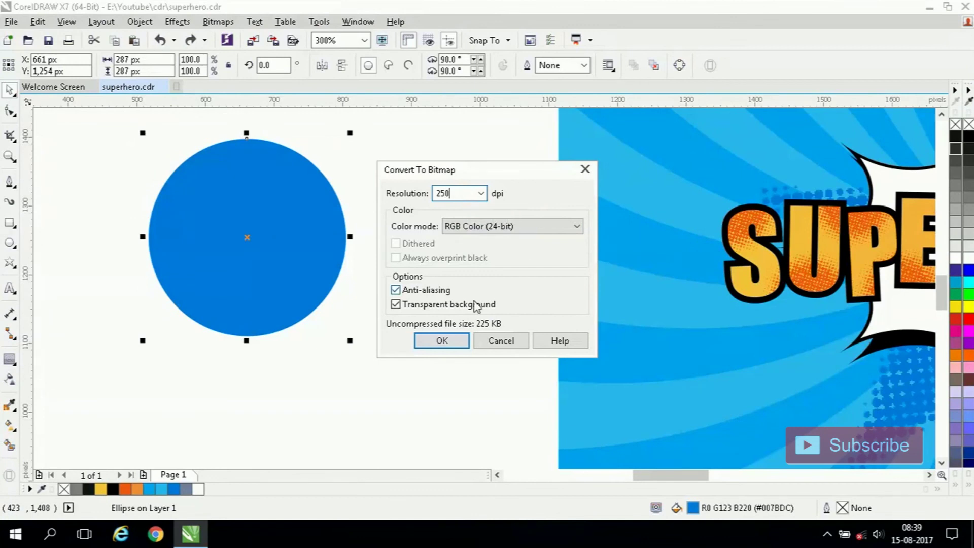
click(441, 340)
click(218, 22)
mouse_move(238, 329)
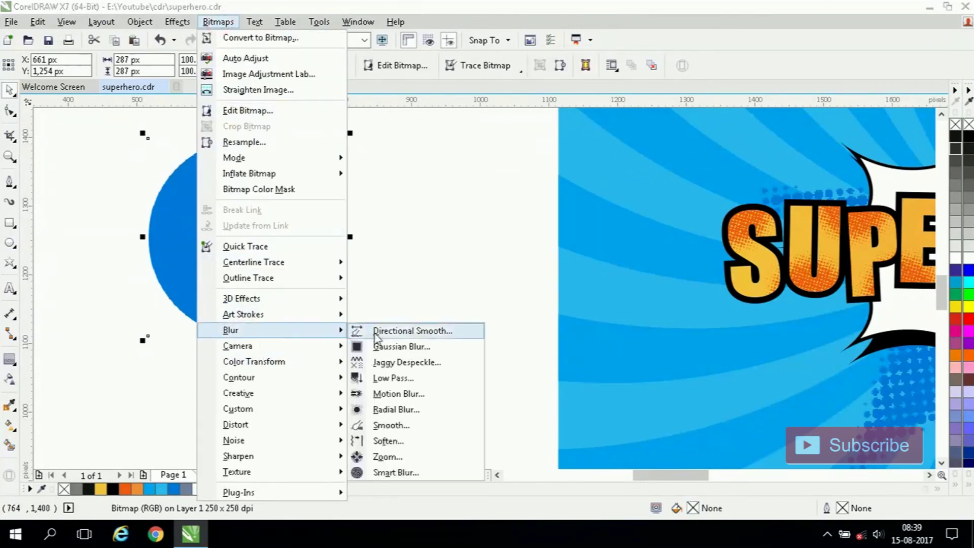
click(400, 346)
click(510, 301)
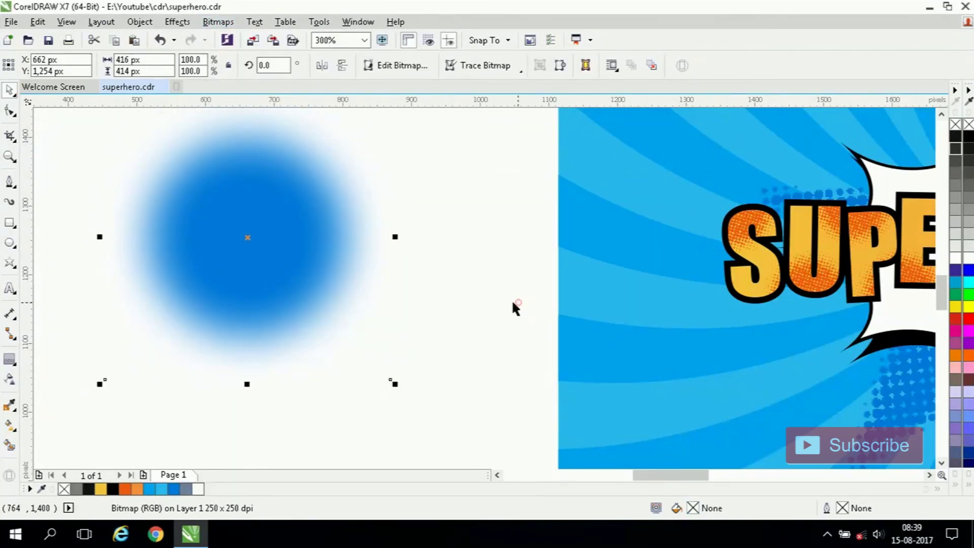
Step: Apply a Halftone color transform with a maximum dot radius of 5 to the blurred blue circle
click(218, 21)
mouse_move(260, 361)
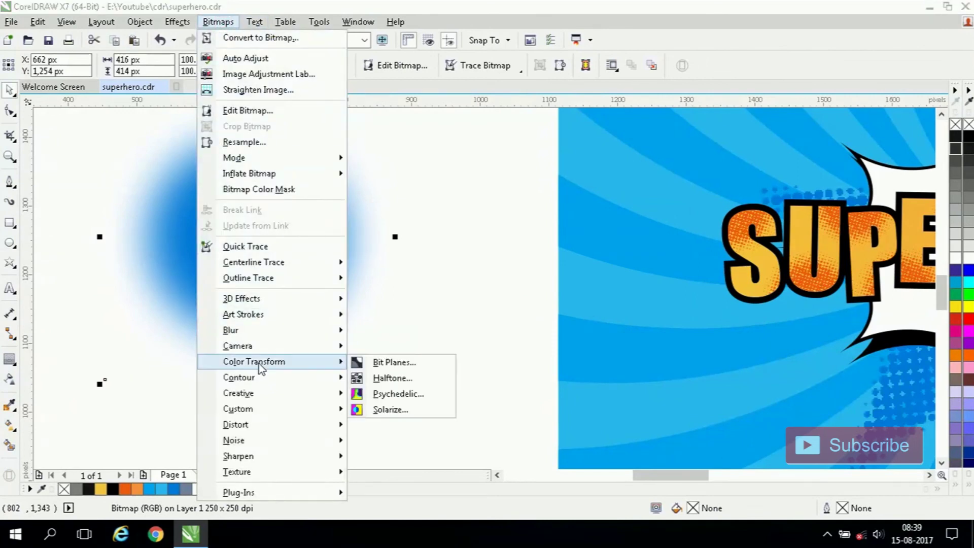
click(368, 377)
drag(593, 258, 609, 260)
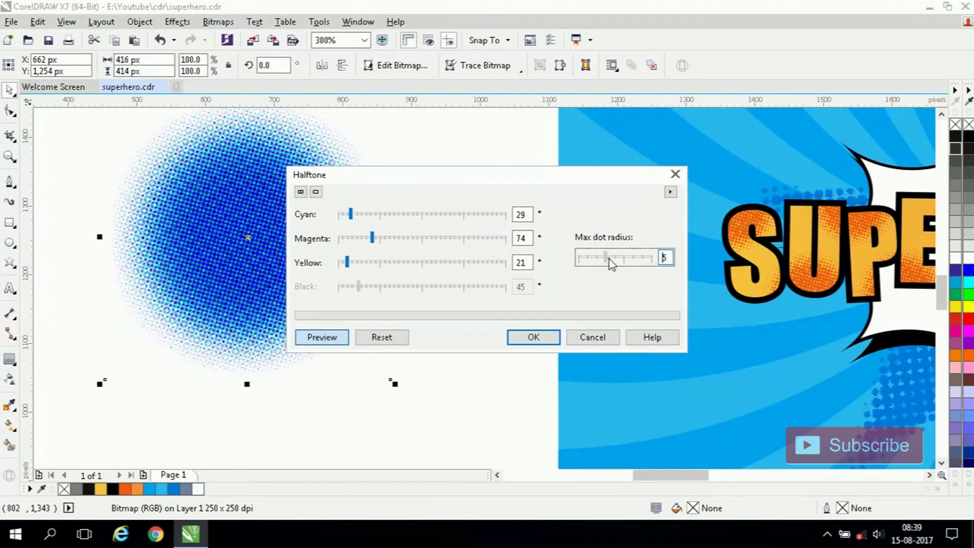
click(533, 337)
Step: Convert the halftone circle to a monochrome bitmap and colour its dots blue #007BDC
click(219, 21)
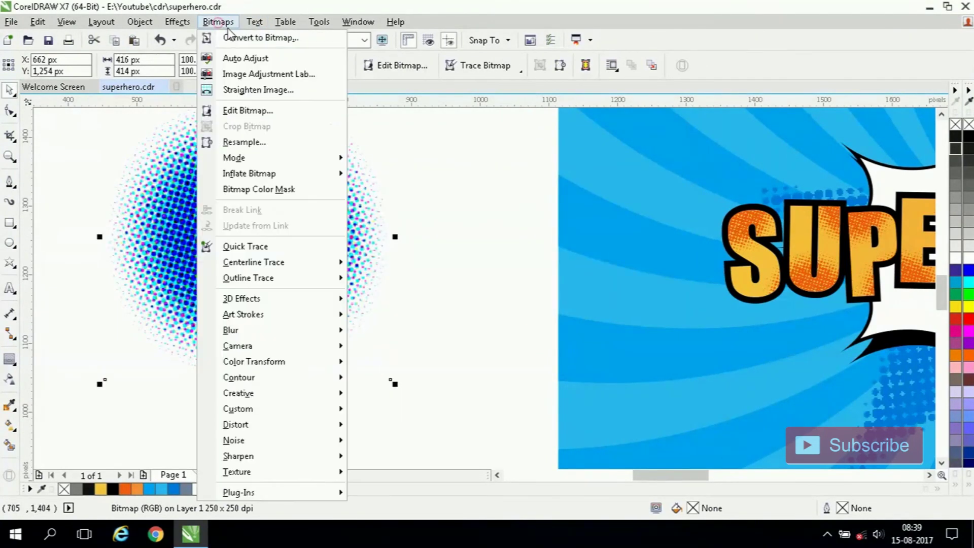
click(253, 39)
click(512, 227)
click(483, 242)
click(453, 343)
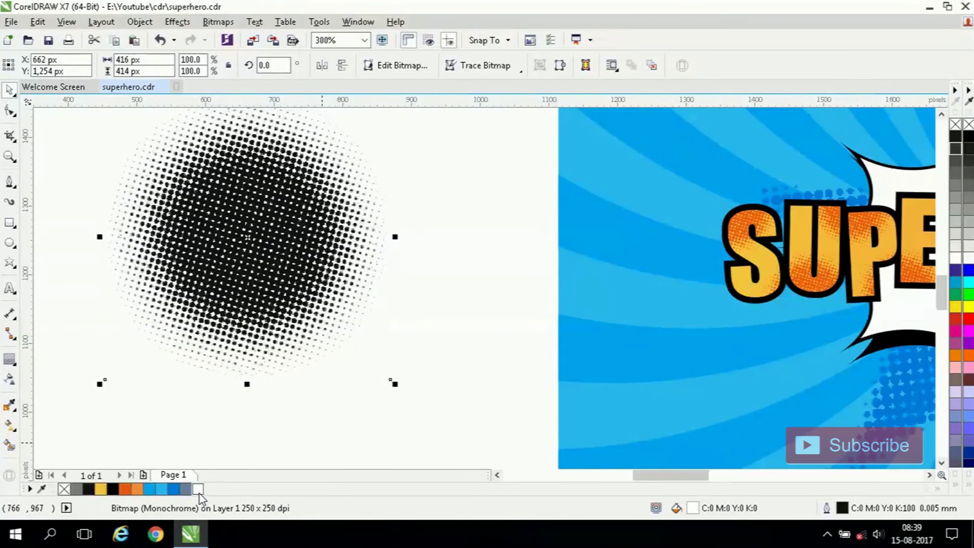
right_click(173, 489)
Step: Place five copies of the blue halftone circle around the edges and corners of the background rectangle
drag(274, 221, 591, 258)
key(F3)
drag(469, 265, 573, 388)
click(812, 147)
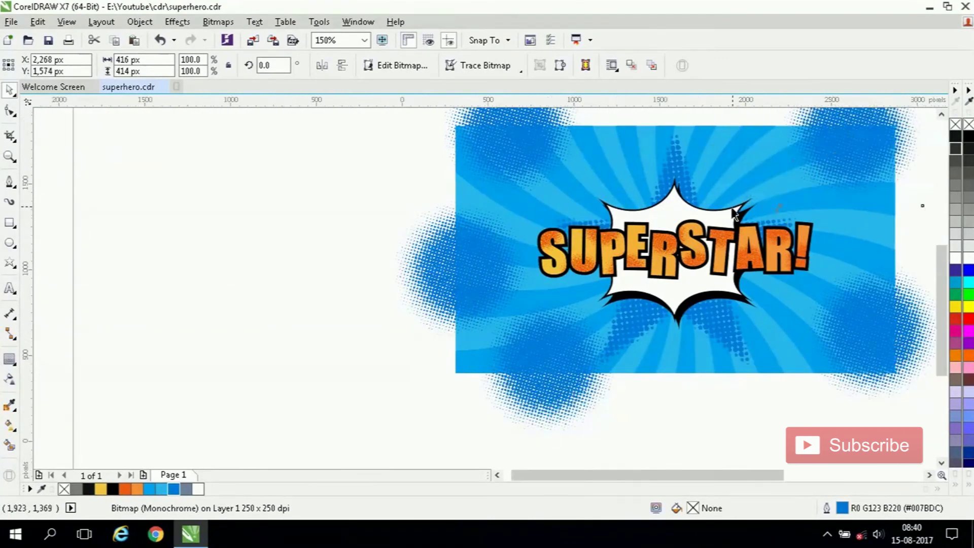
Step: Select all five blue halftone circles around the background and cut them to the clipboard
scroll(734, 213, down, 1)
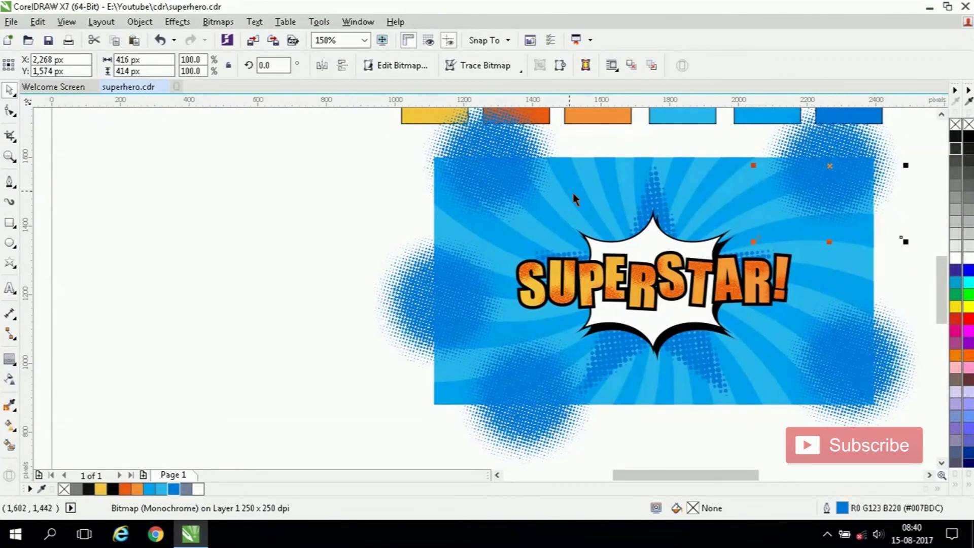
shift+click(811, 199)
shift+click(569, 432)
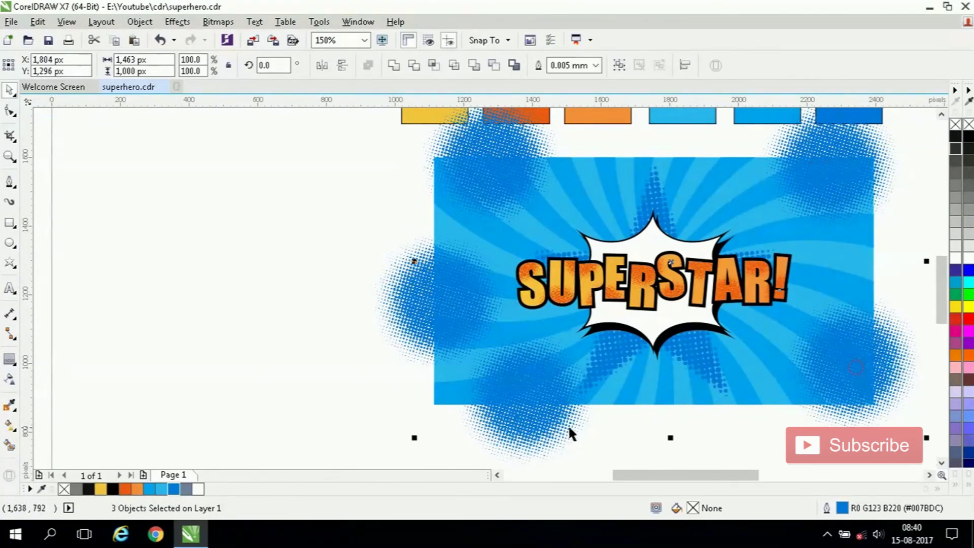
right_click(411, 297)
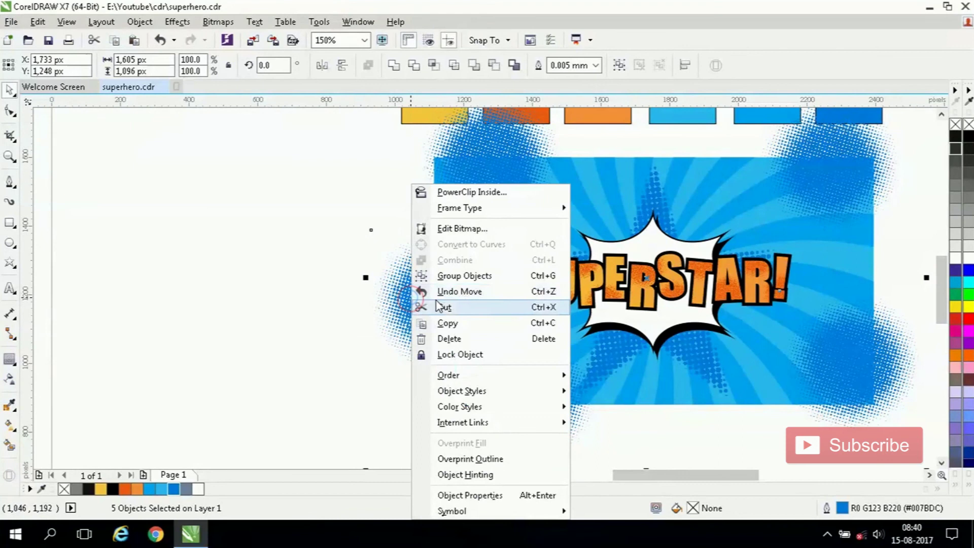
click(439, 307)
Step: Draw a rectangle about 235 by 160 px beside the artwork and PowerClip it inside the blue background
click(9, 222)
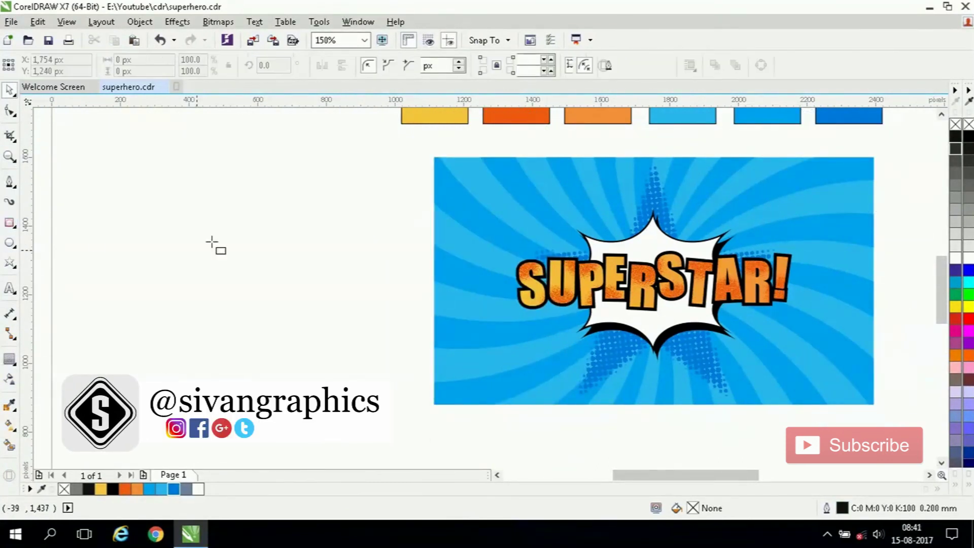
drag(188, 195, 269, 250)
right_click(236, 208)
click(291, 154)
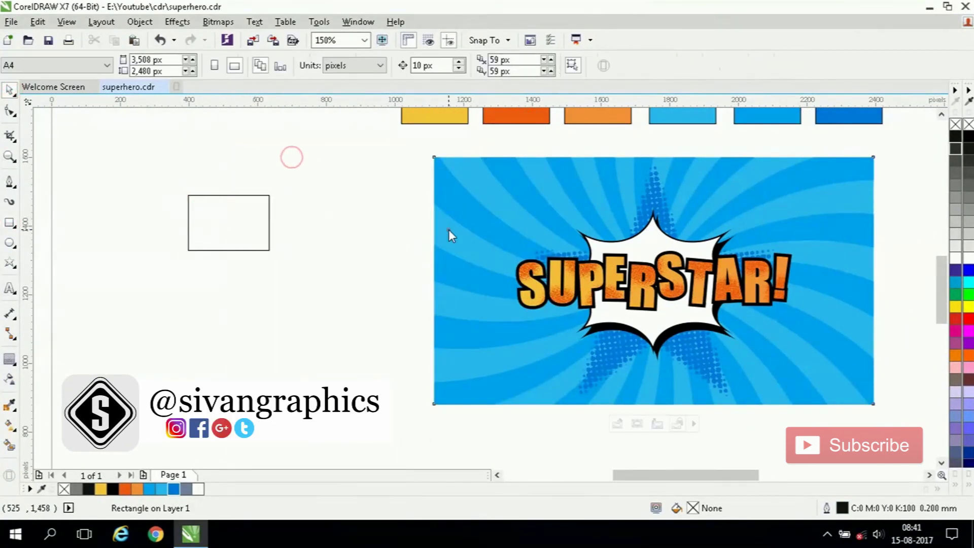
click(448, 229)
Step: Open the background's PowerClip contents for editing and delete the small rectangle
click(621, 428)
click(647, 254)
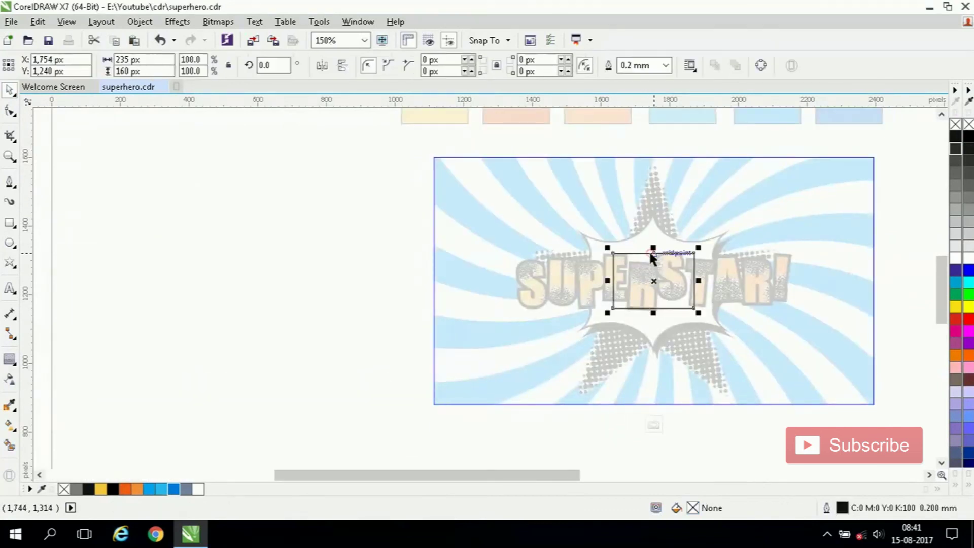
right_click(649, 256)
click(685, 304)
Step: Paste the five blue halftone circles into the background's PowerClip contents and send them behind the swirling rays
right_click(248, 205)
click(303, 295)
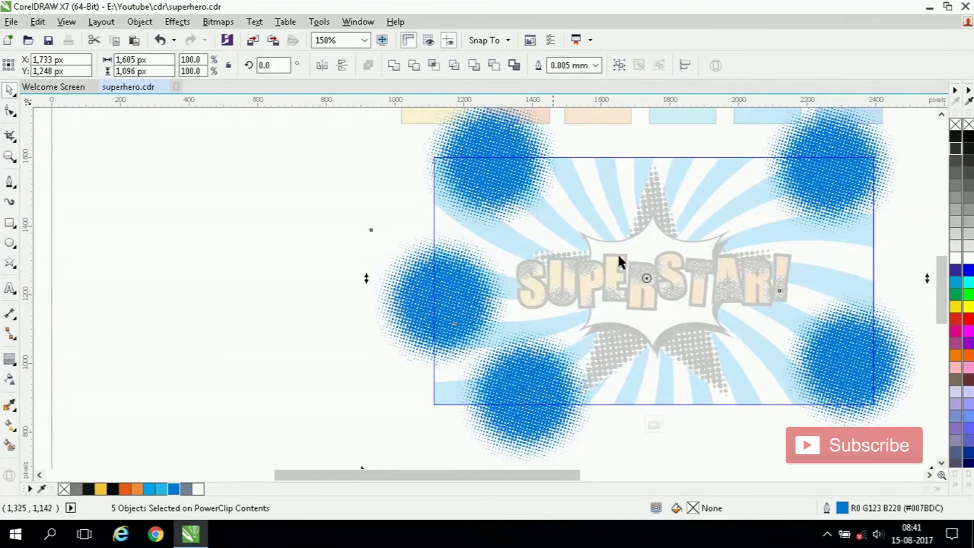
right_click(485, 151)
click(302, 210)
Step: Copy the upper-left halftone to the background's upper middle, shrink it, copy it to the lower edge, and finish editing the contents
click(499, 127)
drag(500, 127, 690, 128)
drag(756, 234, 704, 235)
drag(667, 135, 668, 400)
click(653, 423)
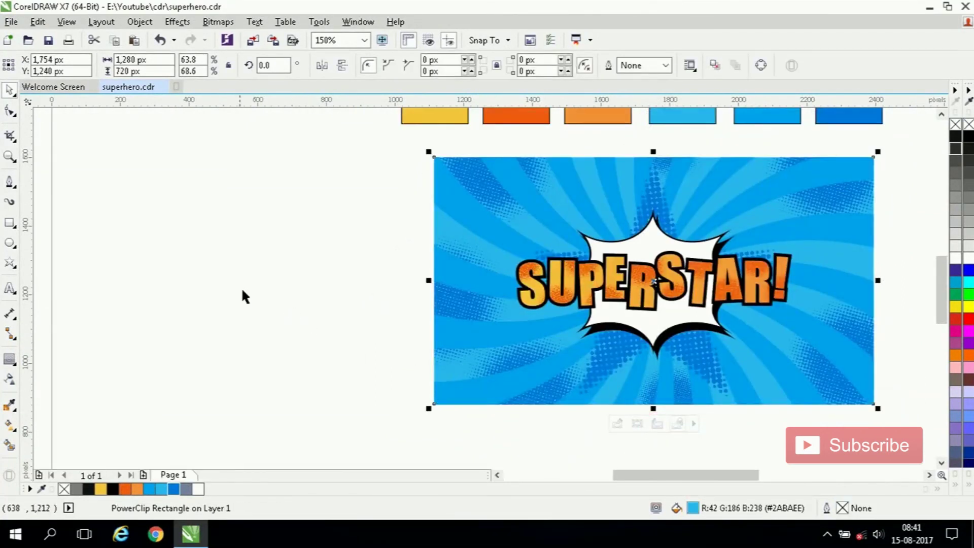
Step: Delete the six colour swatches above the artwork and fit the finished design in view
scroll(216, 294, down, 2)
drag(274, 148, 570, 216)
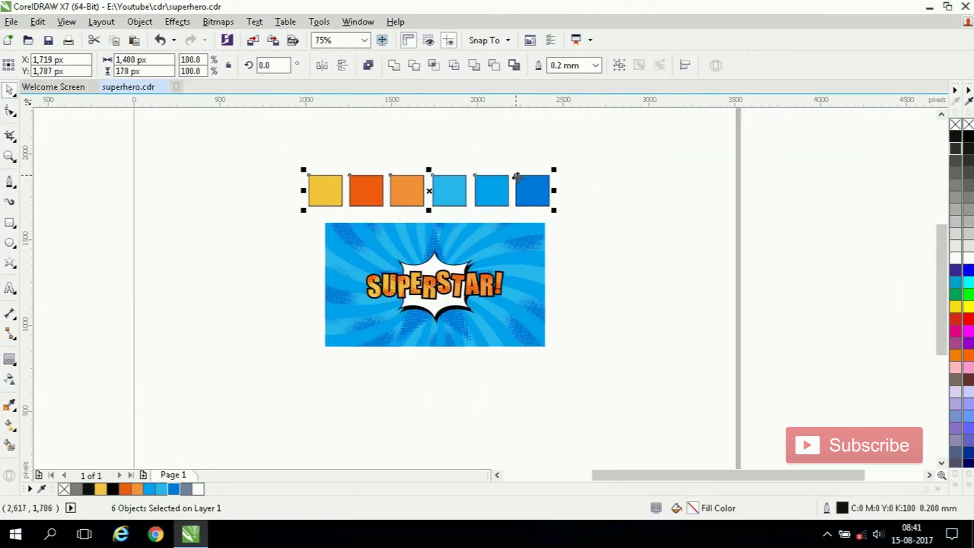
click(573, 317)
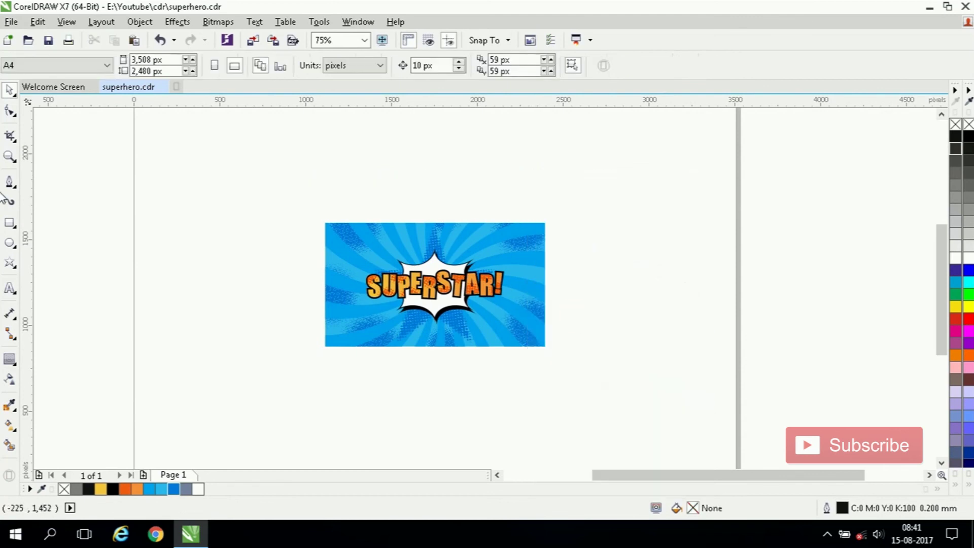
click(9, 156)
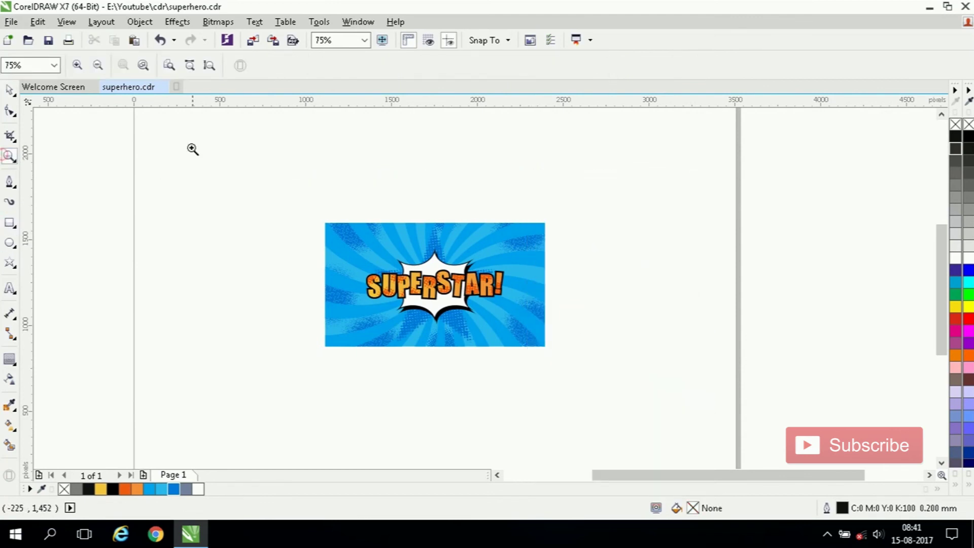
key(F4)
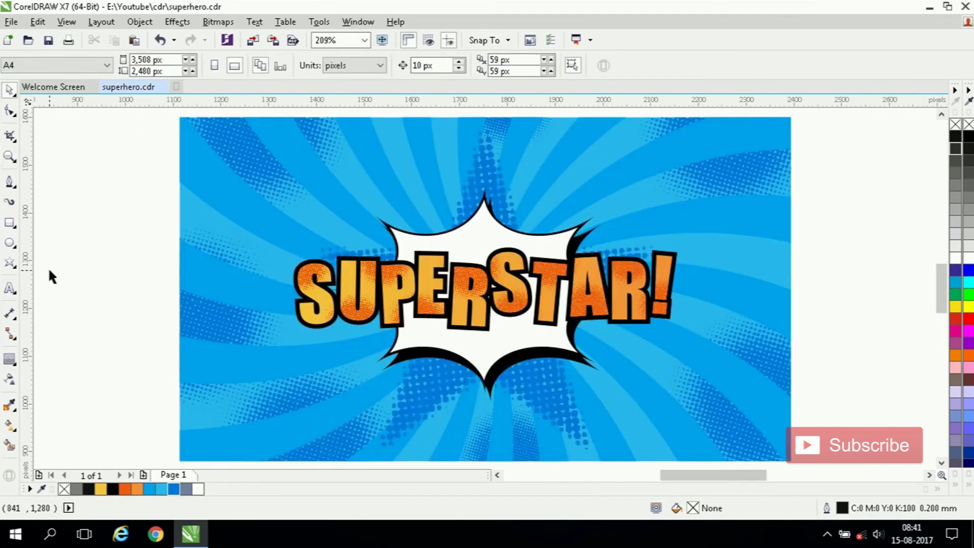